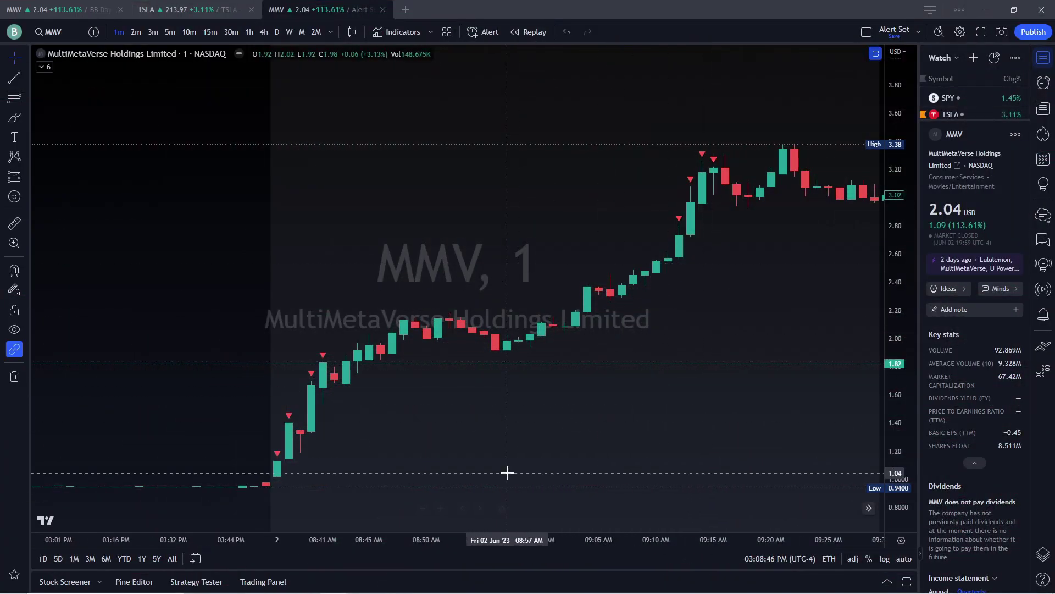
# Switch to Benzinga Pro and load the details for ticker MMV.
pyautogui.moveTo(499, 271); pyautogui.dragTo(471, 283)
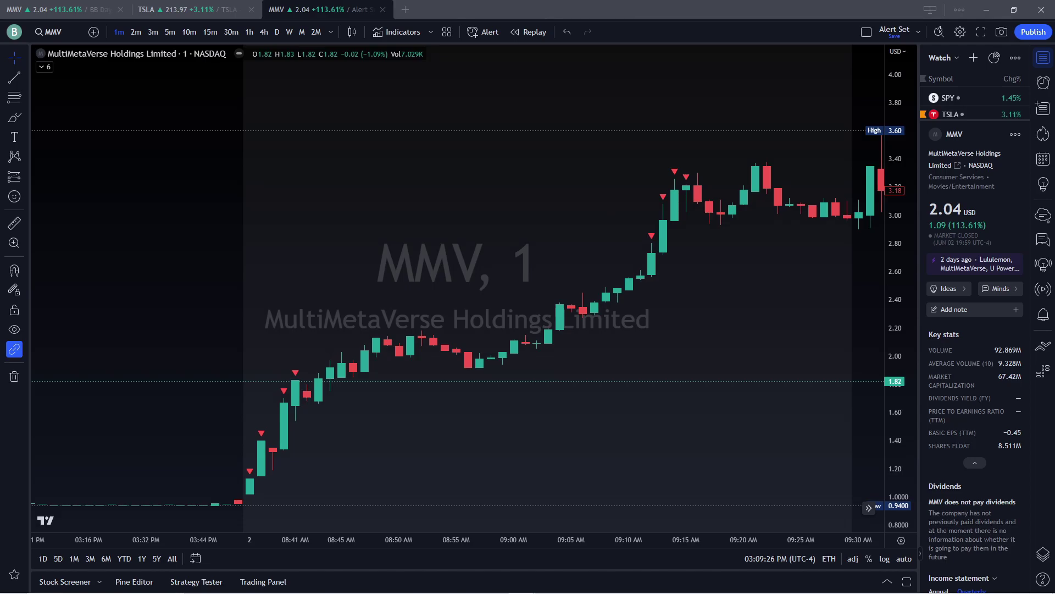
pyautogui.hotkey('alt', 'Tab')
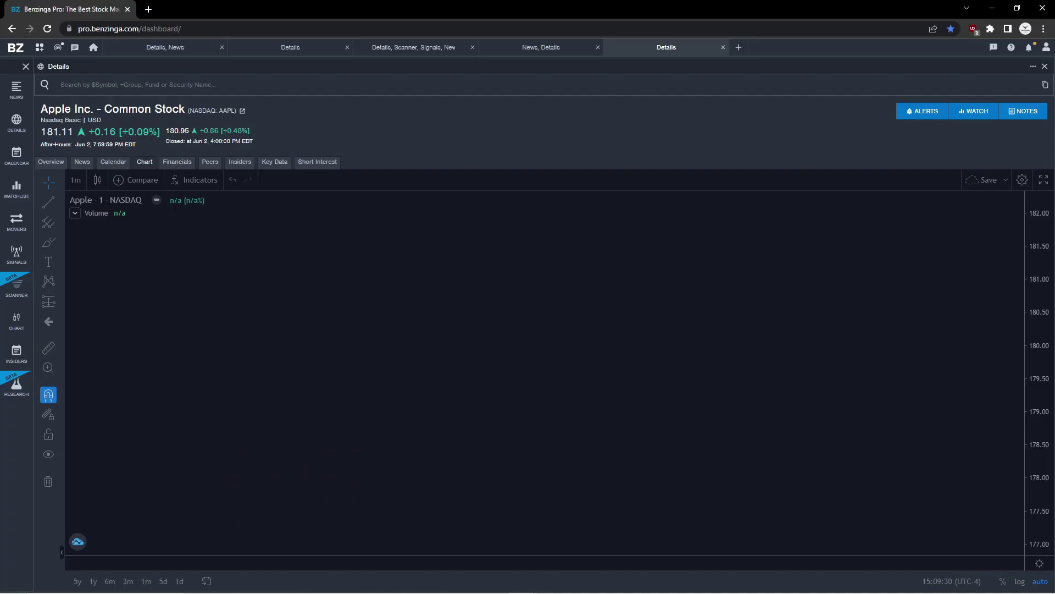
pyautogui.rightClick(179, 257)
pyautogui.click(226, 266)
pyautogui.click(182, 85)
pyautogui.write('mmv')
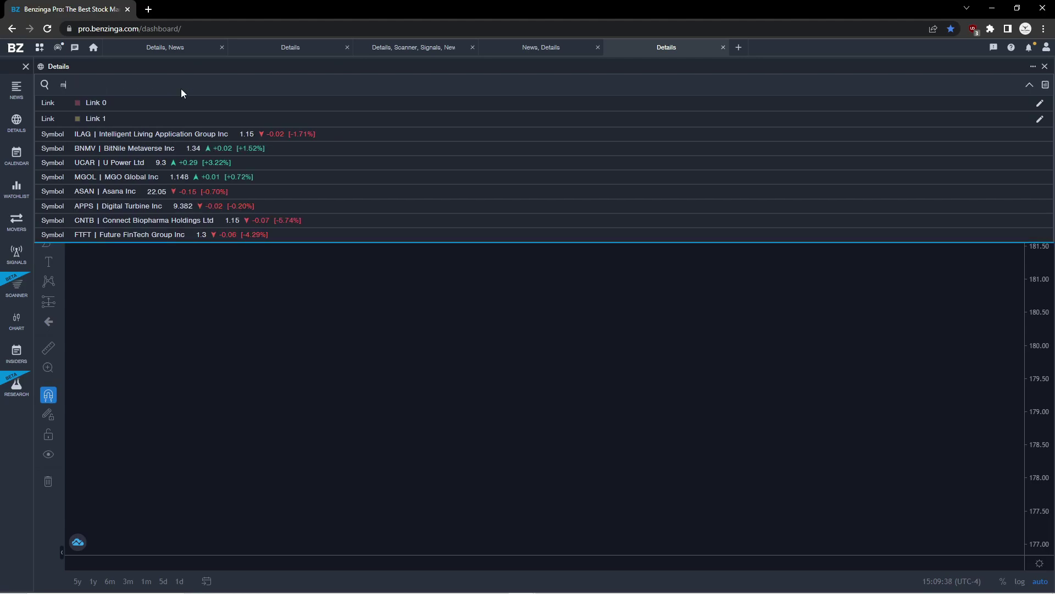
pyautogui.press('Return')
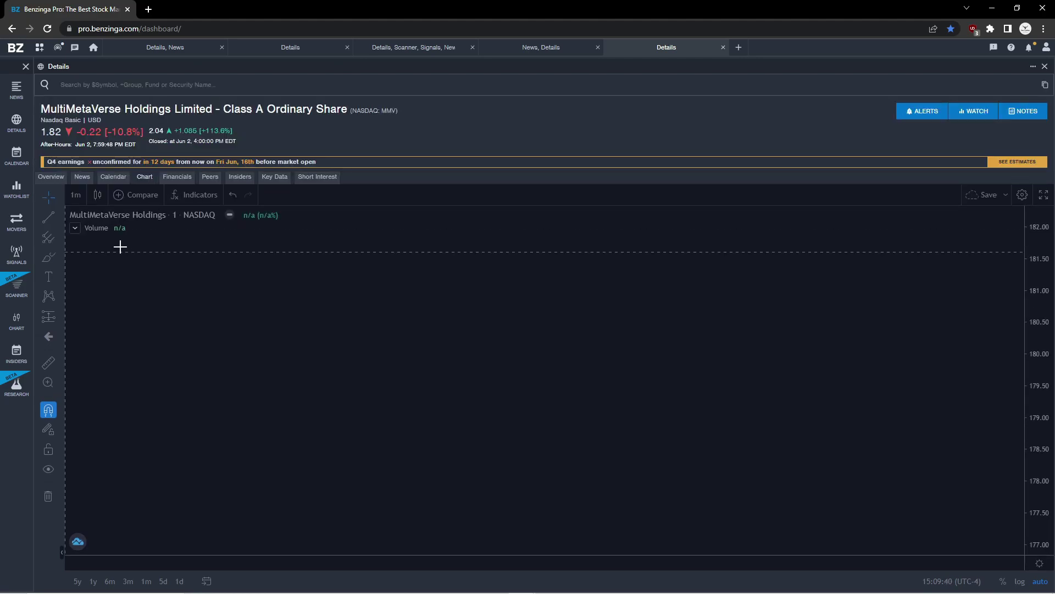
# Show the one-month range of the MMV chart and examine the price spike on 2 June.
pyautogui.click(146, 581)
pyautogui.scroll(2, 681, 392)
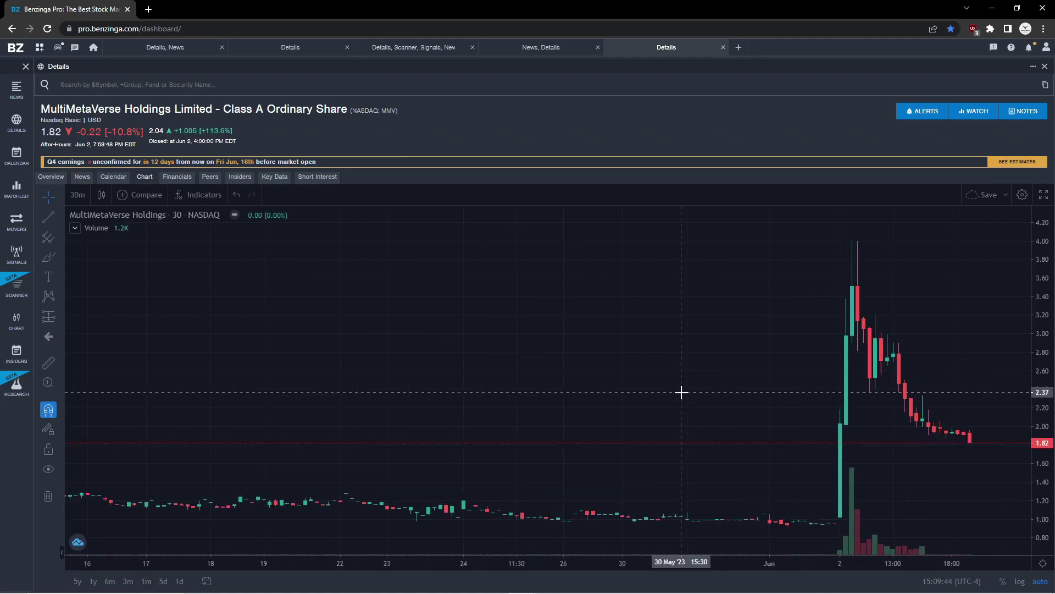
pyautogui.scroll(4, 676, 391)
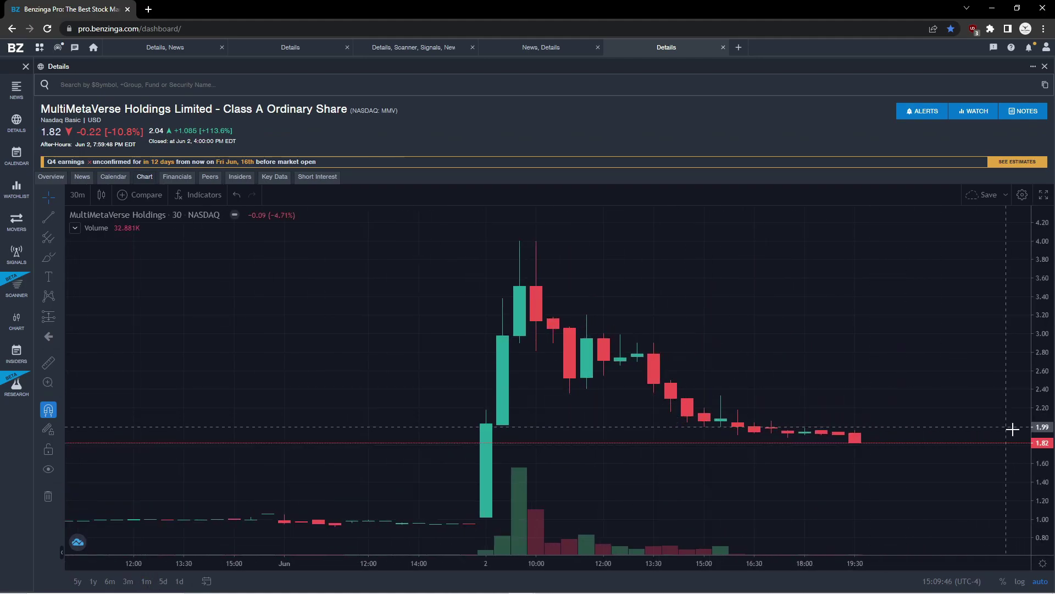
pyautogui.moveTo(1039, 448); pyautogui.dragTo(1039, 424)
pyautogui.moveTo(906, 404); pyautogui.dragTo(795, 330)
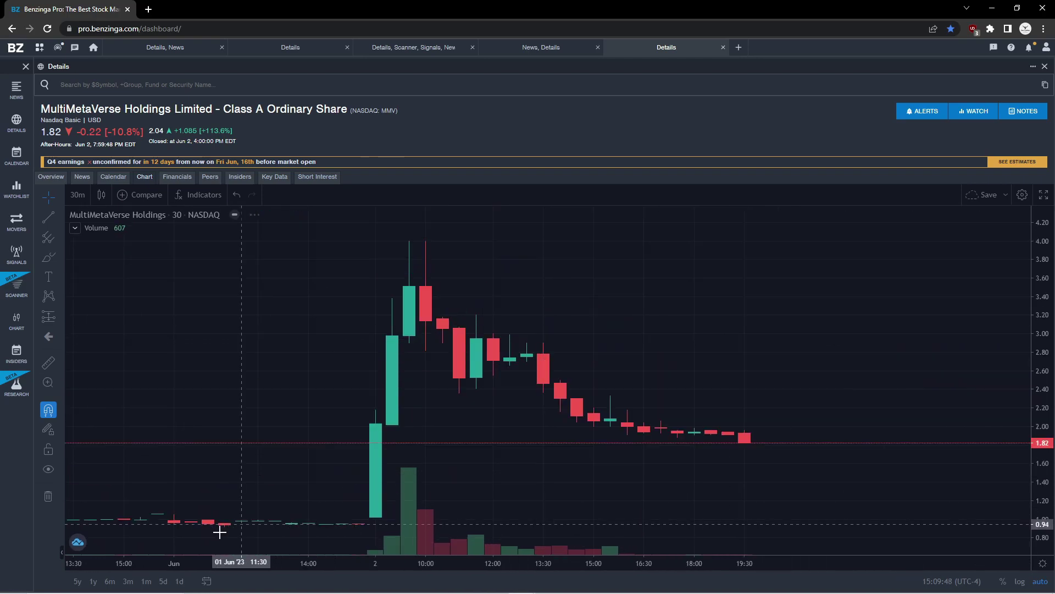
# Try the 1-minute interval on the MMV chart.
pyautogui.click(78, 195)
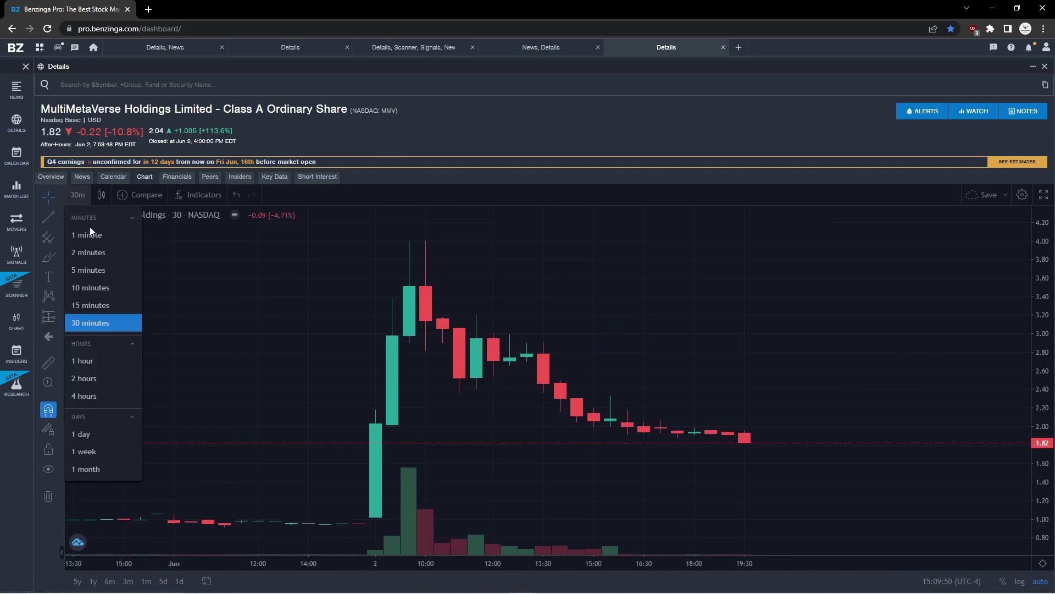
pyautogui.click(89, 227)
pyautogui.click(74, 228)
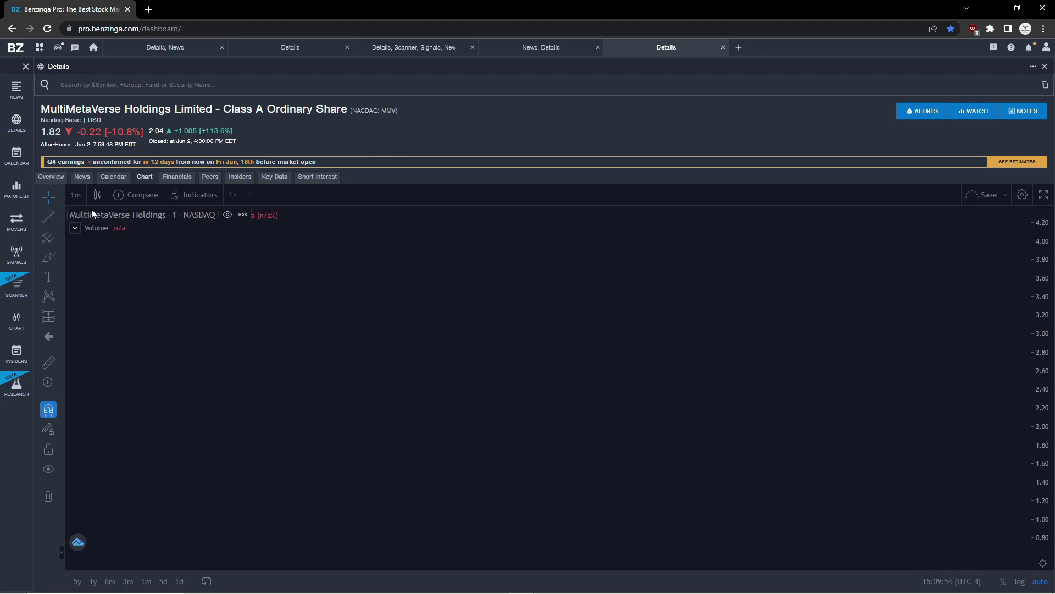
# Set the MMV chart interval to 5 minutes.
pyautogui.click(77, 194)
pyautogui.click(85, 275)
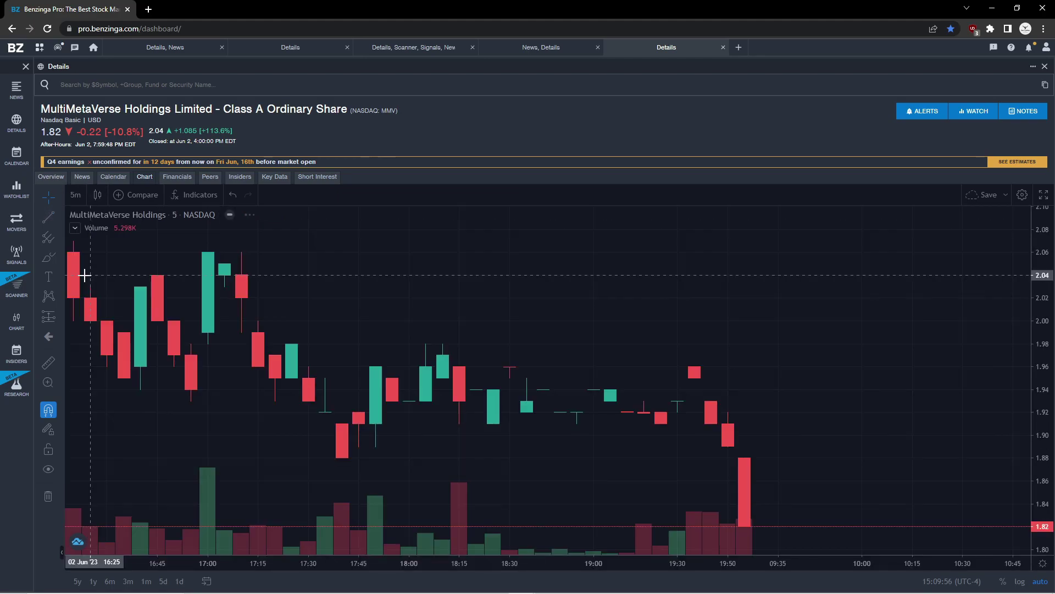
pyautogui.scroll(-5, 616, 381)
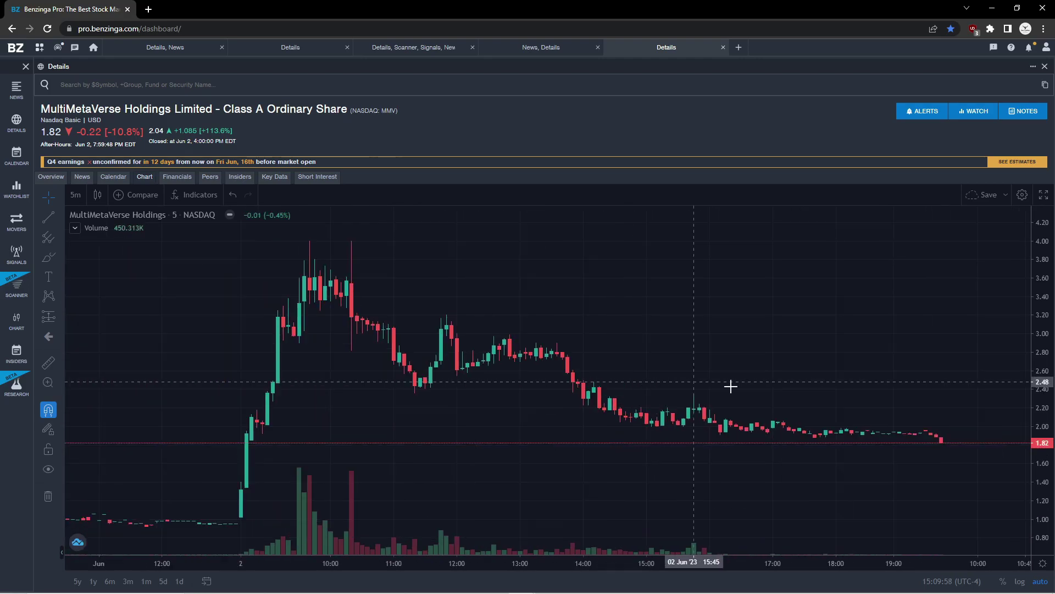
# Examine MMV's 5-minute price and volume action on 2 June, from the first surge through the after-hours decline.
pyautogui.moveTo(427, 335); pyautogui.dragTo(618, 328)
pyautogui.scroll(4, 340, 379)
pyautogui.moveTo(99, 368); pyautogui.dragTo(402, 356)
pyautogui.scroll(3, 355, 381)
pyautogui.scroll(-5, 387, 396)
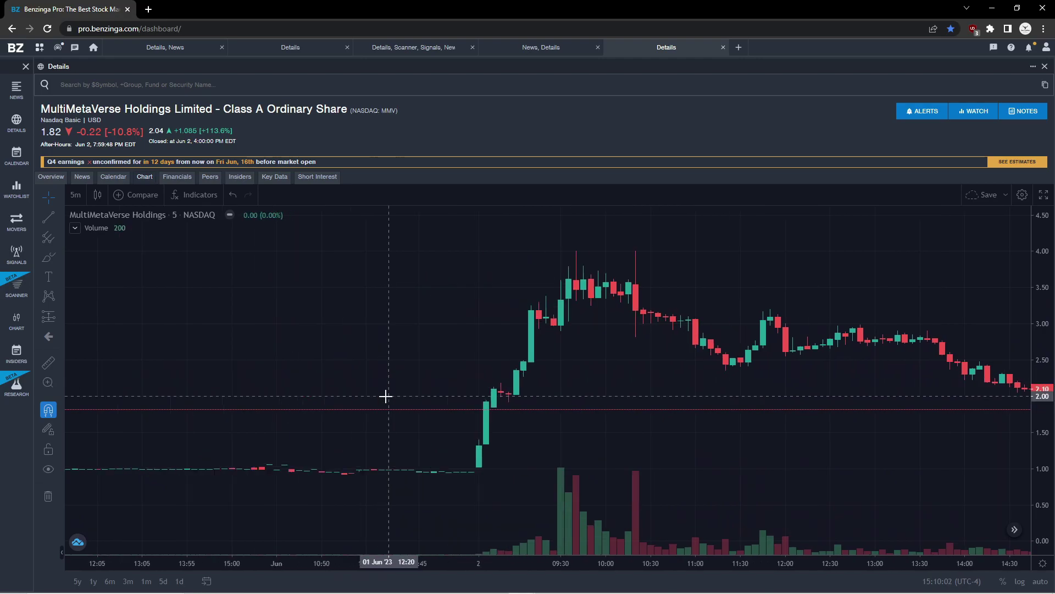
pyautogui.moveTo(736, 266); pyautogui.dragTo(389, 294)
pyautogui.scroll(-2, 666, 330)
pyautogui.moveTo(786, 324); pyautogui.dragTo(482, 323)
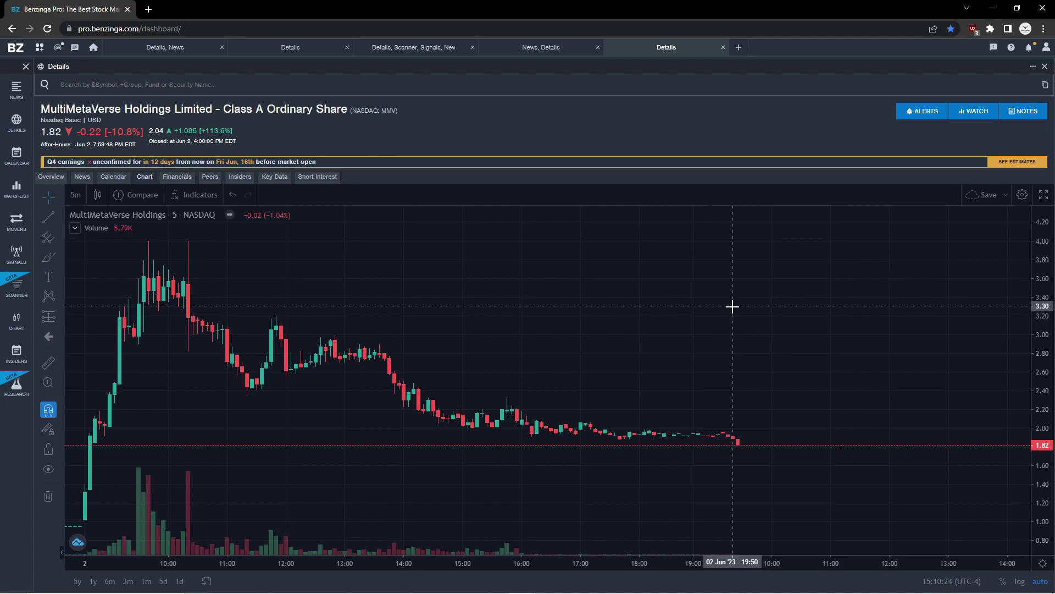
pyautogui.scroll(-1, 717, 344)
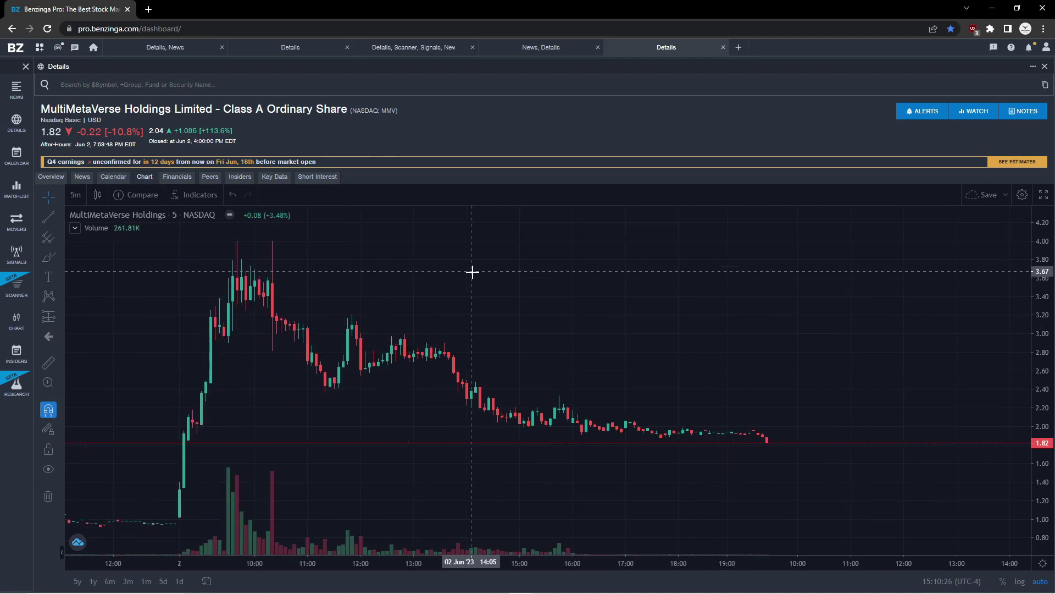
pyautogui.scroll(2, 481, 276)
pyautogui.scroll(-3, 481, 276)
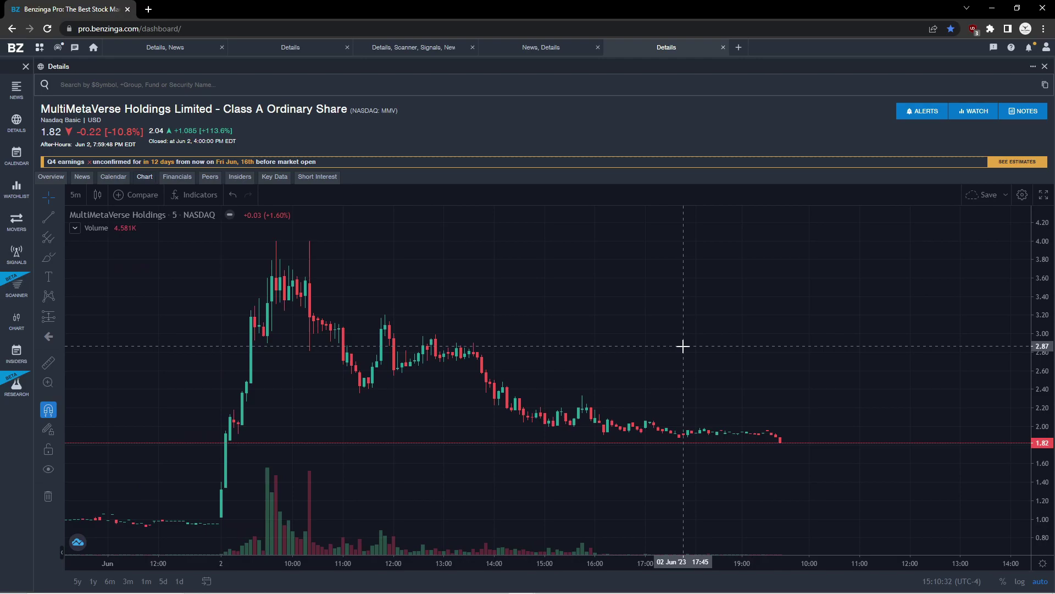
# Return to TradingView and examine MMV's 1-minute candles from the premarket rise through the market open on 2 June.
pyautogui.click(992, 10)
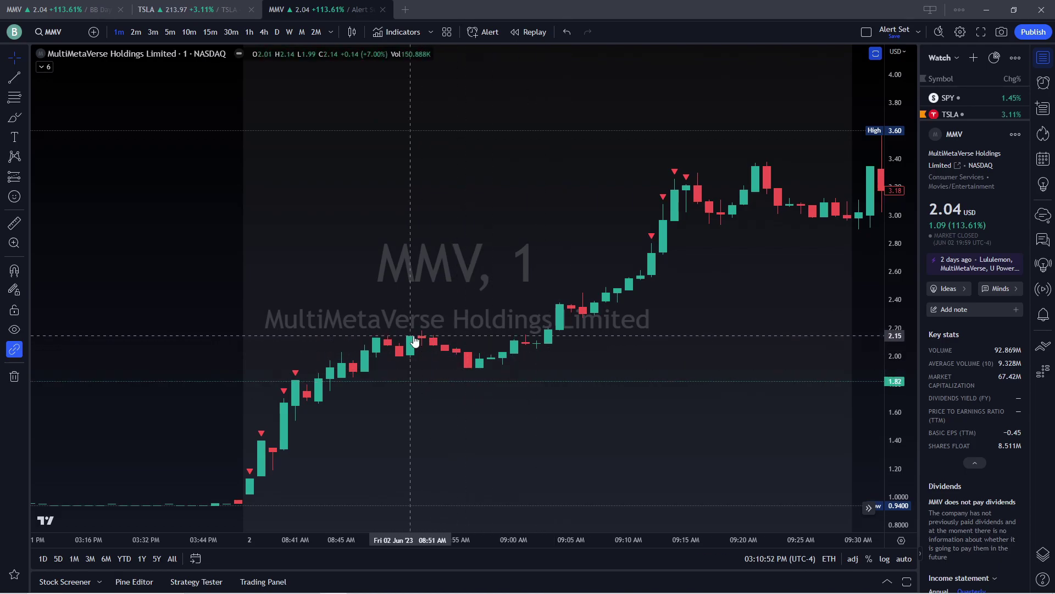
pyautogui.scroll(-2, 456, 290)
pyautogui.moveTo(508, 289); pyautogui.dragTo(454, 275)
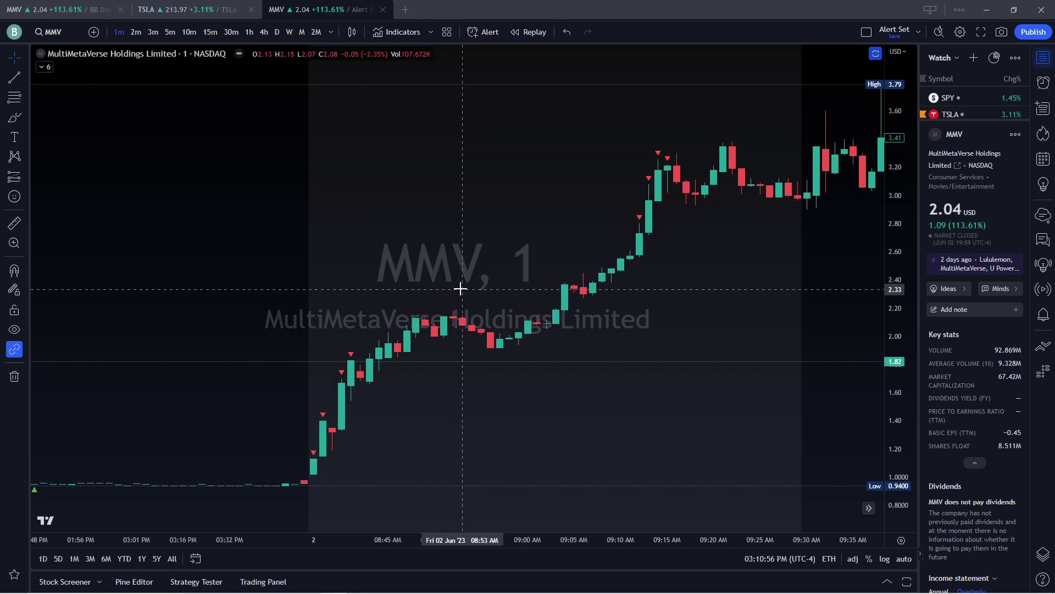
pyautogui.scroll(2, 308, 410)
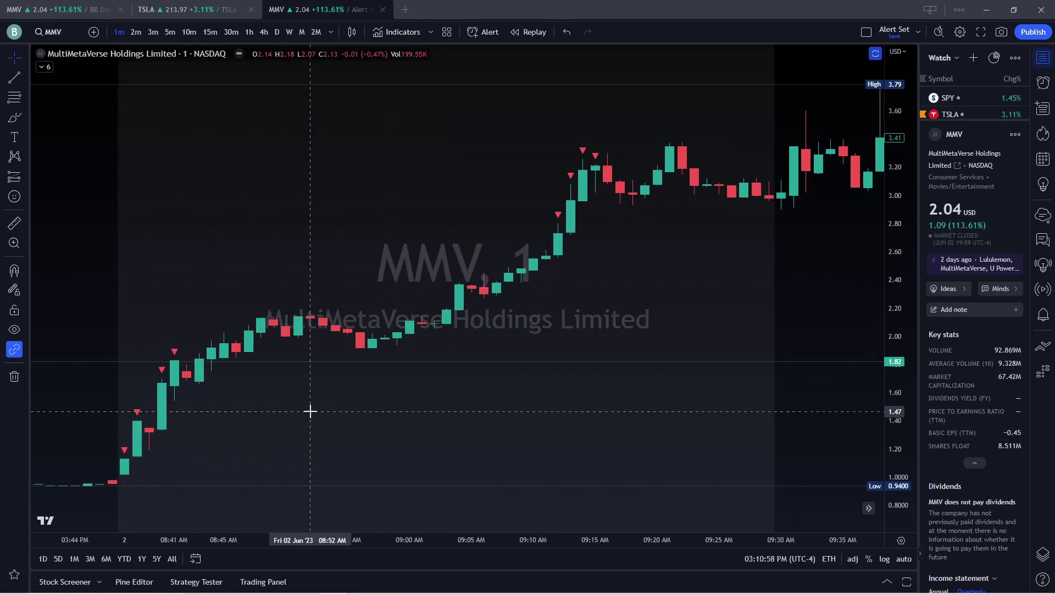
pyautogui.moveTo(420, 417)
pyautogui.mouseDown()
pyautogui.moveTo(457, 417)
pyautogui.moveTo(431, 426)
pyautogui.mouseUp()
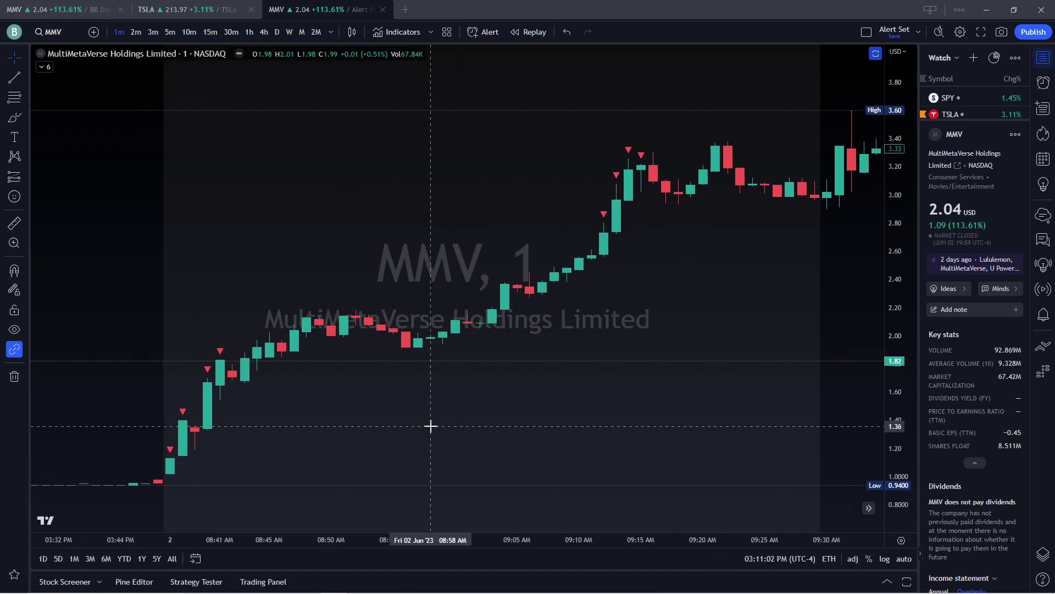
pyautogui.scroll(-2, 506, 415)
pyautogui.moveTo(677, 412); pyautogui.dragTo(282, 426)
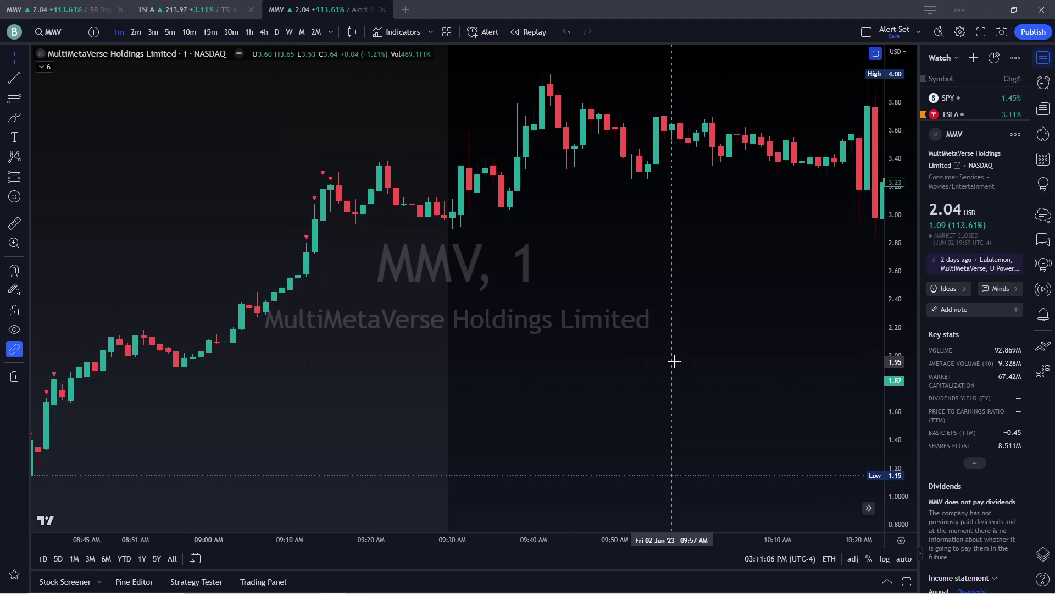
pyautogui.moveTo(292, 423); pyautogui.dragTo(536, 388)
pyautogui.scroll(2, 407, 385)
pyautogui.moveTo(355, 388); pyautogui.dragTo(434, 401)
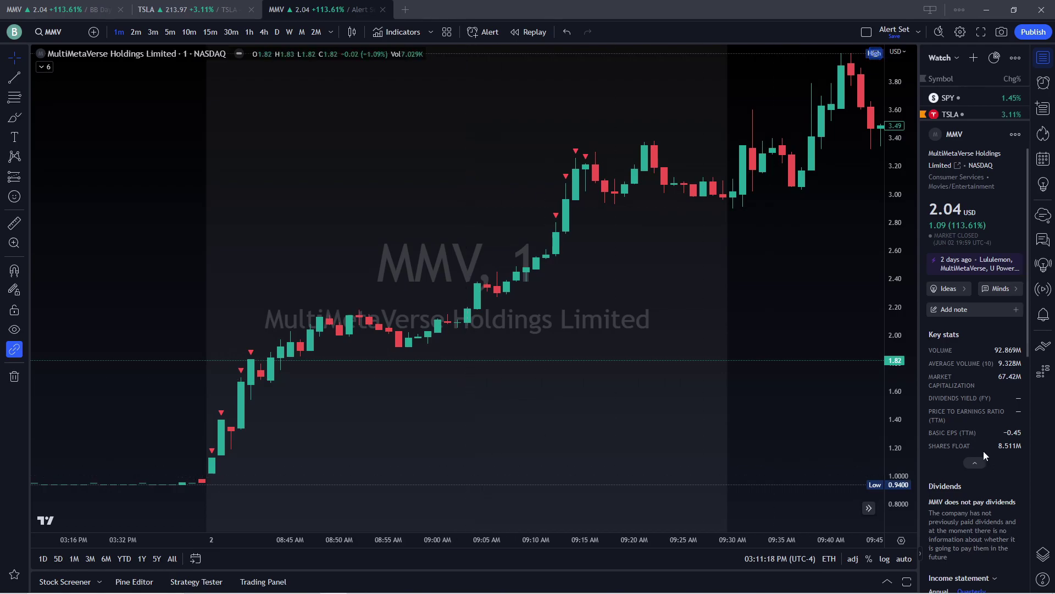
pyautogui.moveTo(483, 39); pyautogui.dragTo(1054, 77)
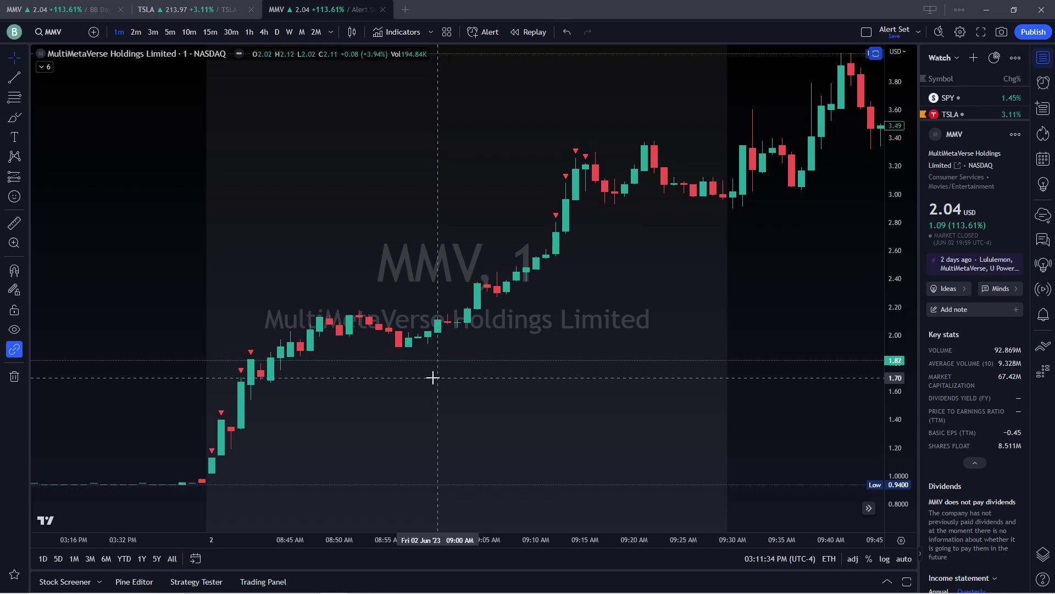
pyautogui.moveTo(659, 299); pyautogui.dragTo(633, 306)
pyautogui.moveTo(899, 293); pyautogui.dragTo(900, 385)
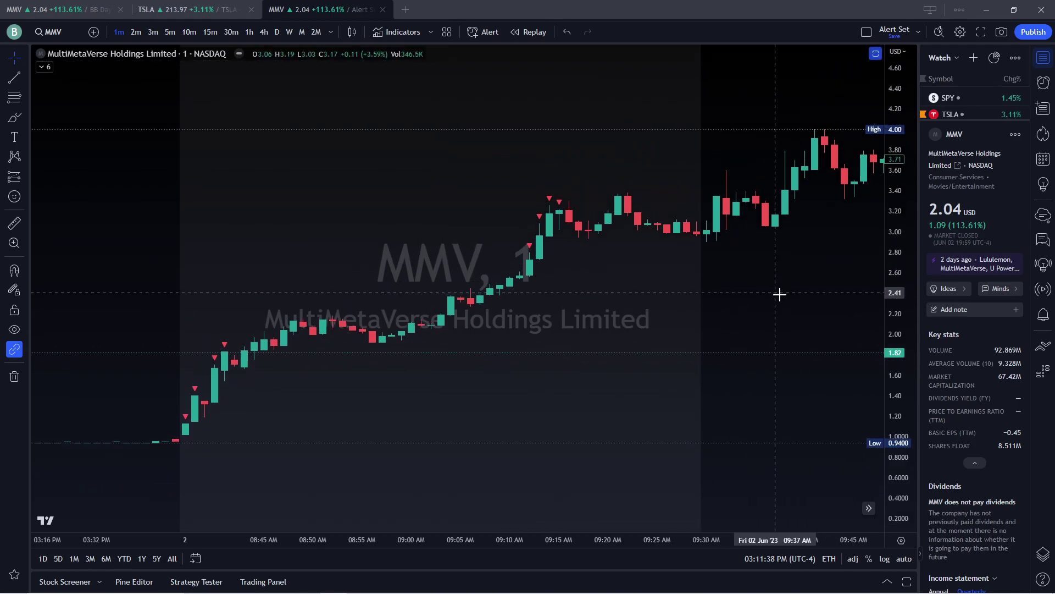
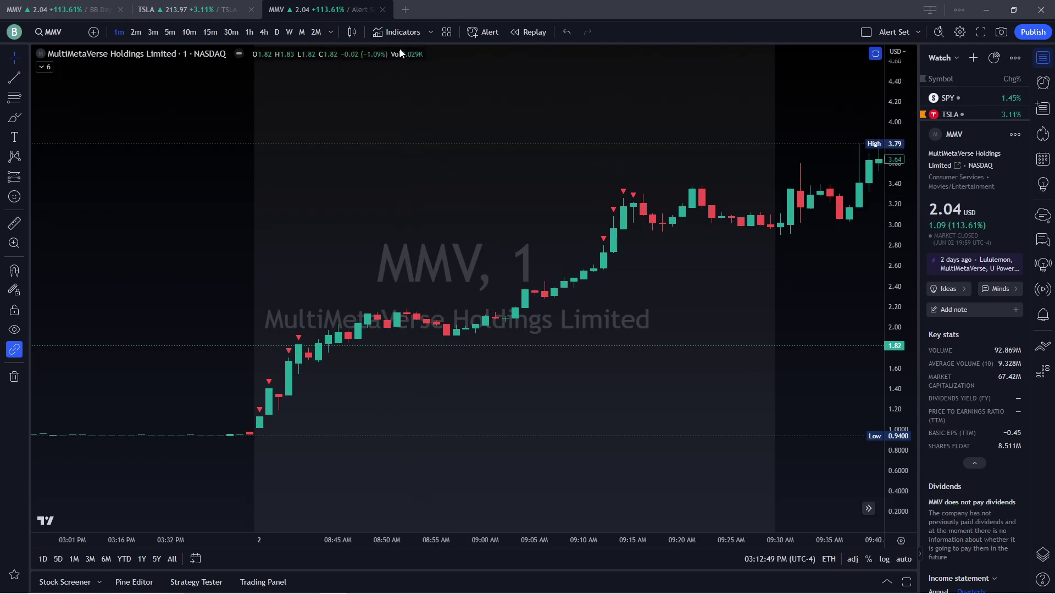
# Add the technical Volume indicator to the 1-minute MMV chart.
pyautogui.click(44, 67)
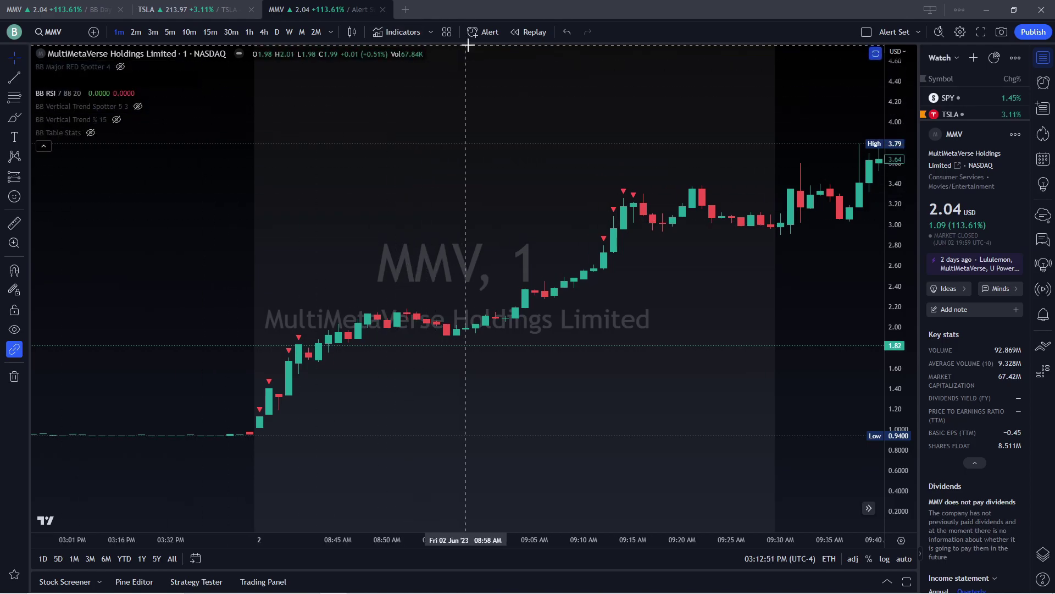
pyautogui.click(412, 32)
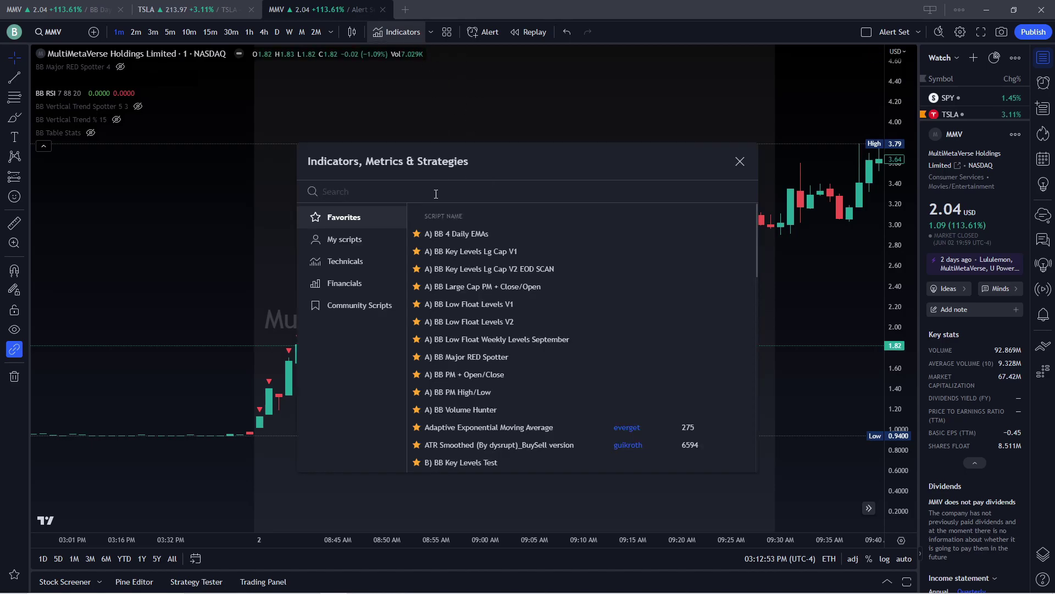
pyautogui.write('volume')
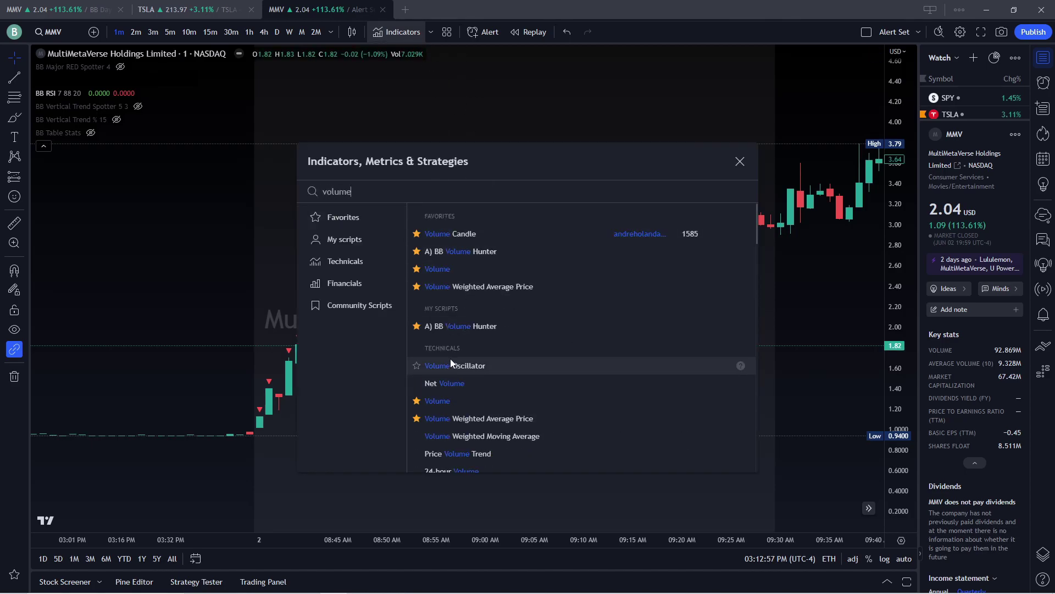
pyautogui.click(447, 404)
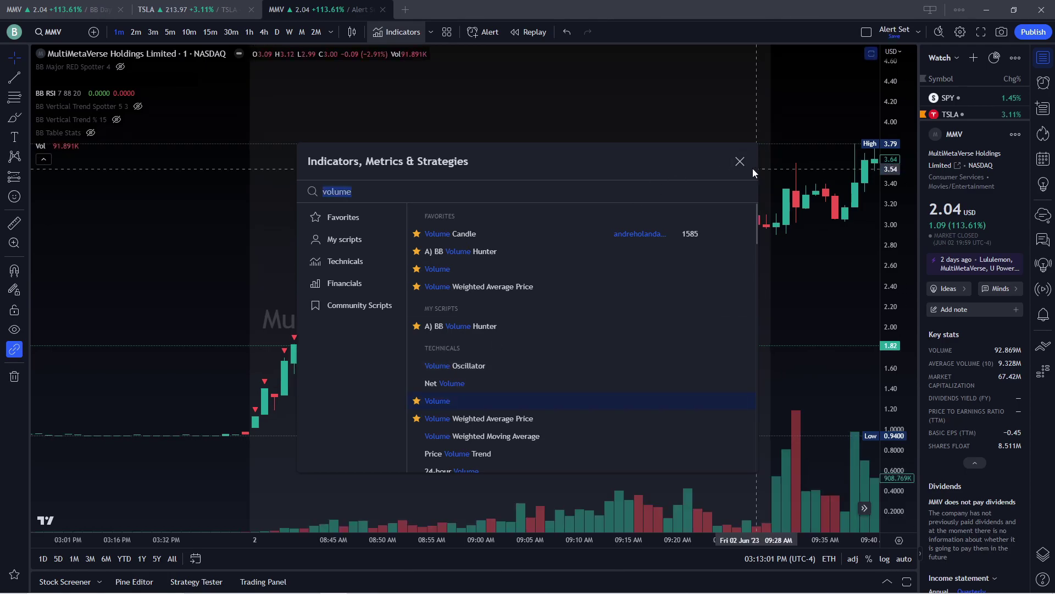
pyautogui.click(738, 162)
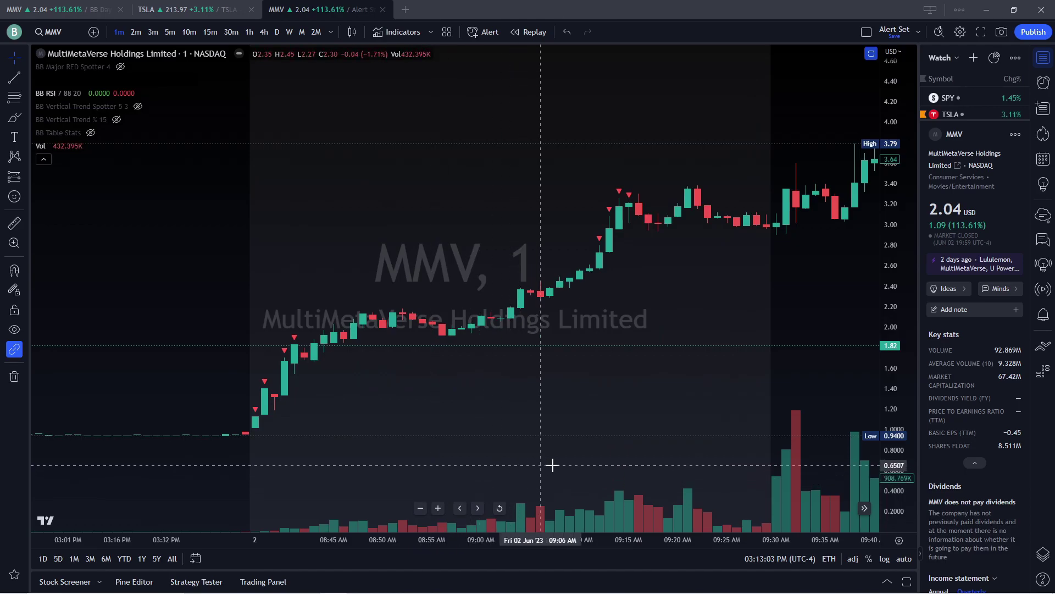
# Examine MMV's 1-minute candles and volume bars on 2 June from the premarket rise through the morning session.
pyautogui.scroll(-2, 602, 459)
pyautogui.scroll(-1, 705, 427)
pyautogui.moveTo(705, 427); pyautogui.dragTo(596, 415)
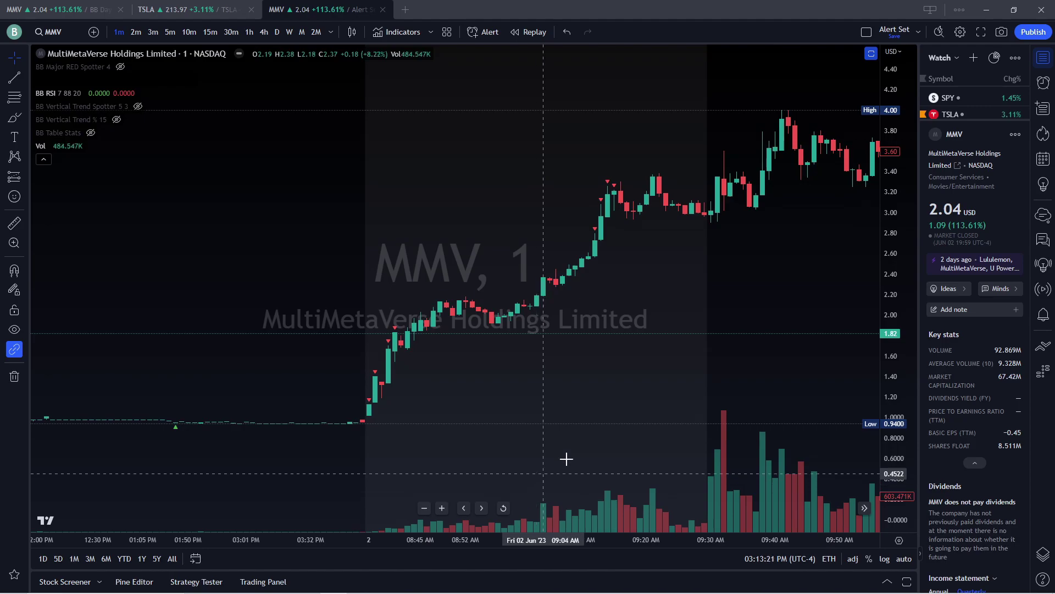
pyautogui.moveTo(872, 273); pyautogui.dragTo(537, 287)
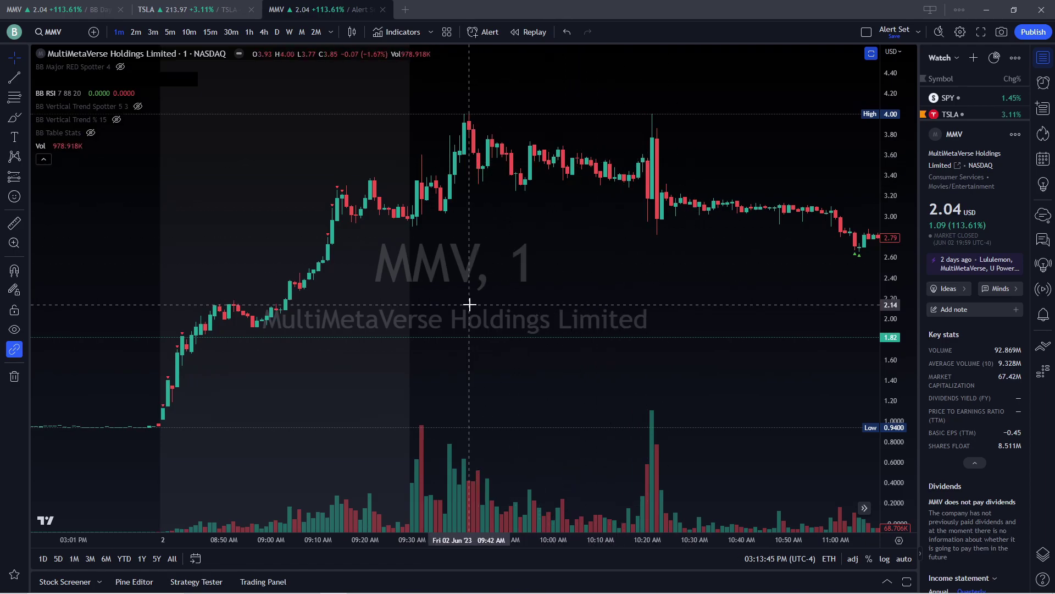
pyautogui.moveTo(471, 302); pyautogui.dragTo(570, 291)
pyautogui.moveTo(405, 339); pyautogui.dragTo(742, 351)
pyautogui.moveTo(637, 351); pyautogui.dragTo(614, 357)
pyautogui.scroll(4, 603, 360)
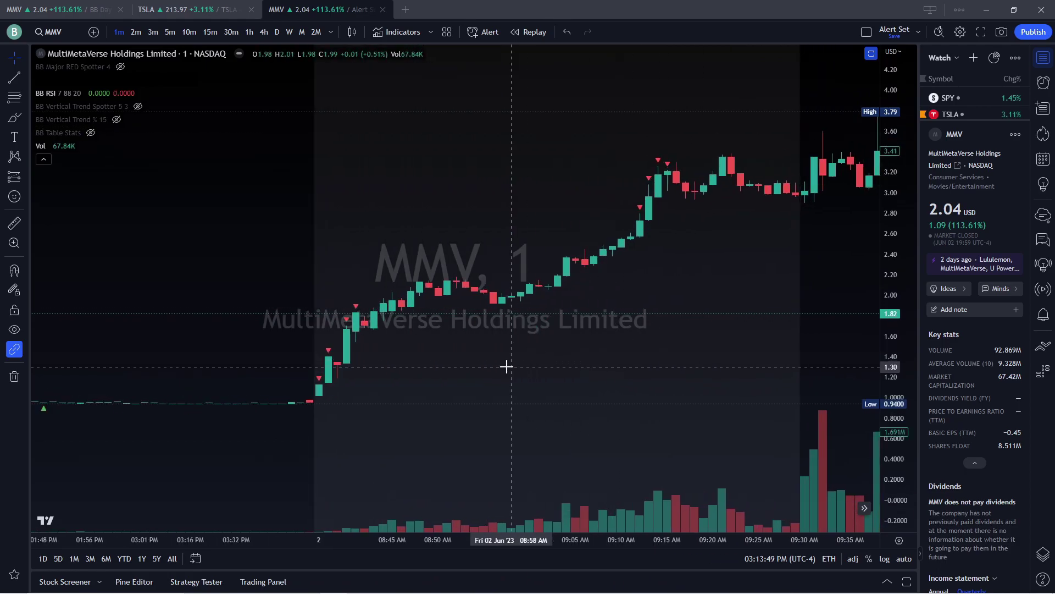
pyautogui.moveTo(506, 365); pyautogui.dragTo(439, 349)
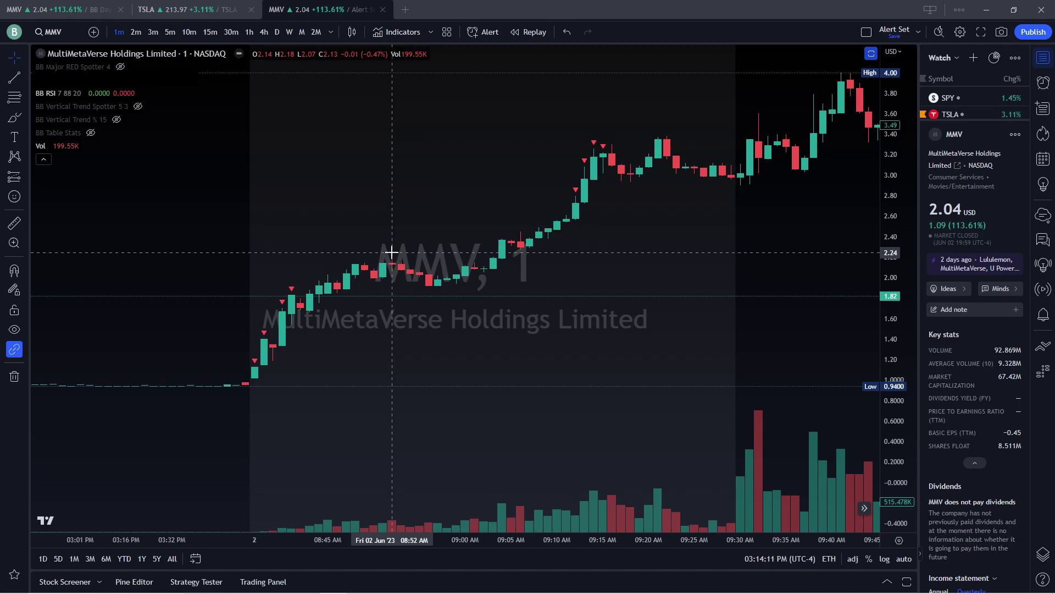
pyautogui.moveTo(412, 208); pyautogui.dragTo(419, 272)
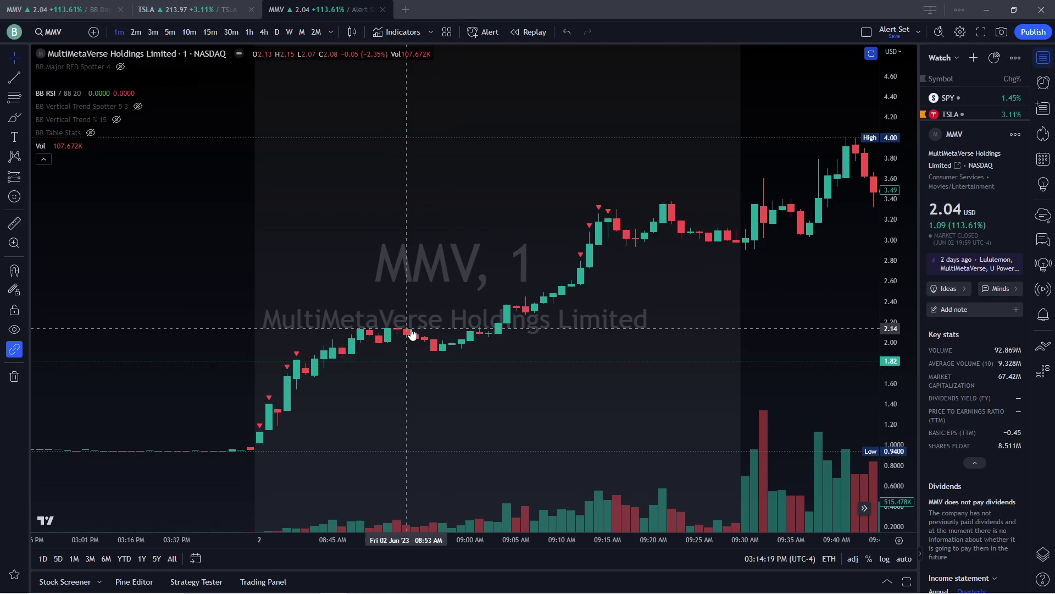
# Place a horizontal line at 2.16 on the premarket highs and colour it white.
pyautogui.moveTo(48, 147)
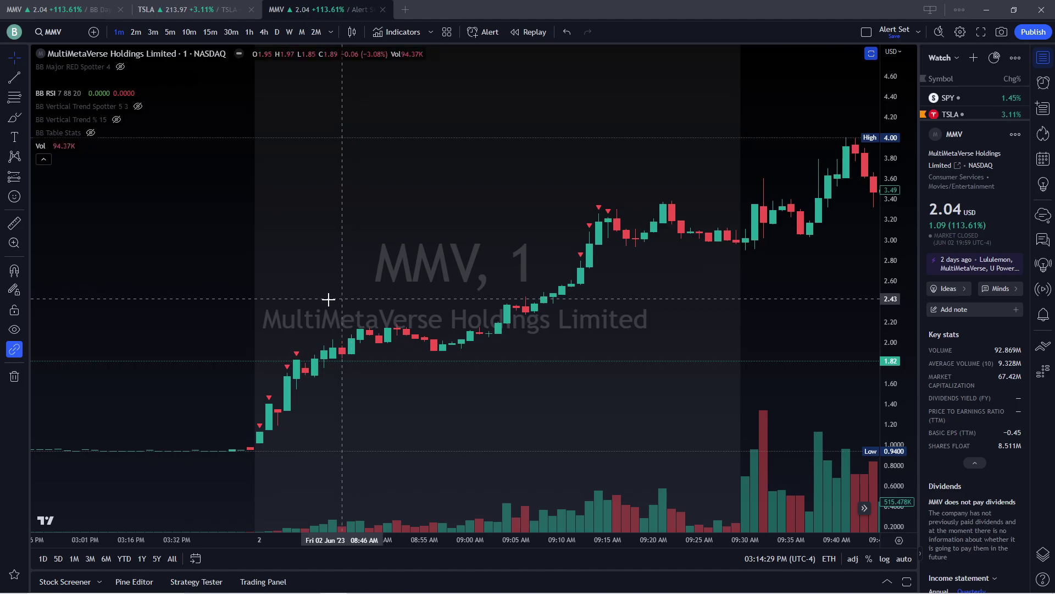
pyautogui.click(158, 326)
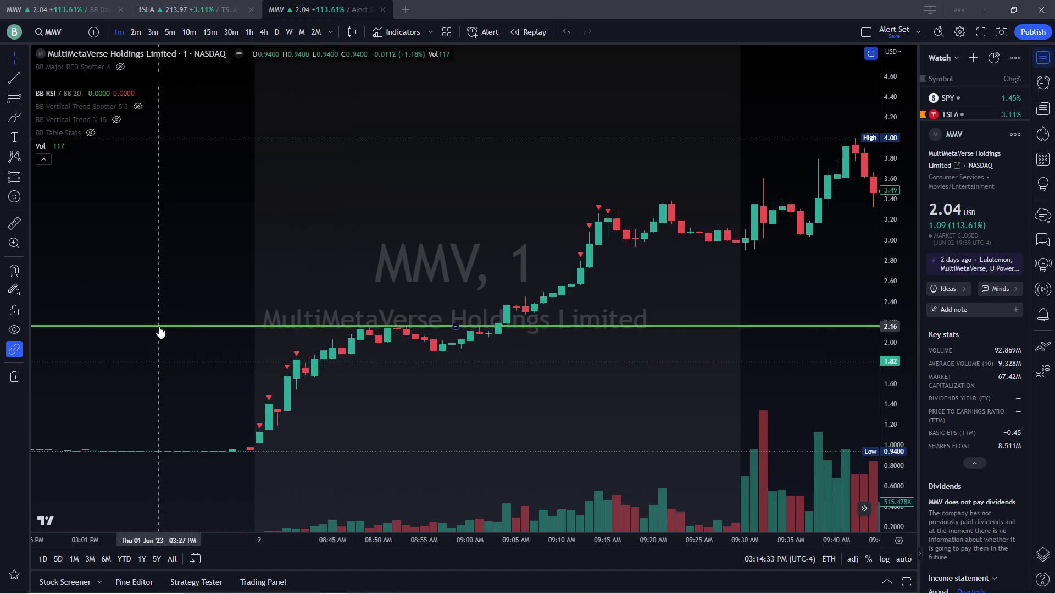
pyautogui.click(554, 326)
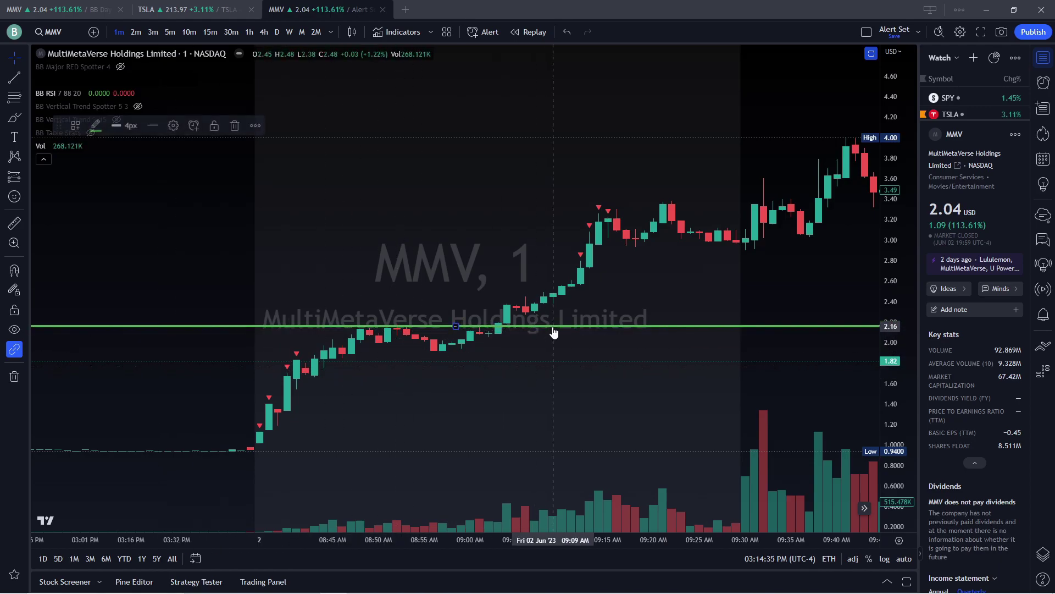
pyautogui.click(74, 126)
pyautogui.click(94, 126)
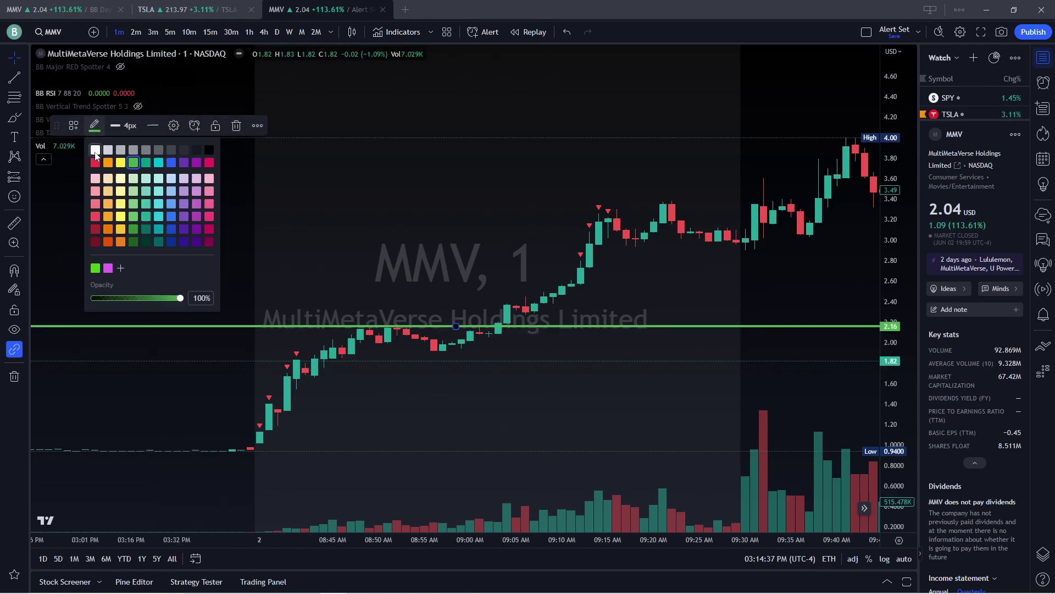
pyautogui.click(95, 150)
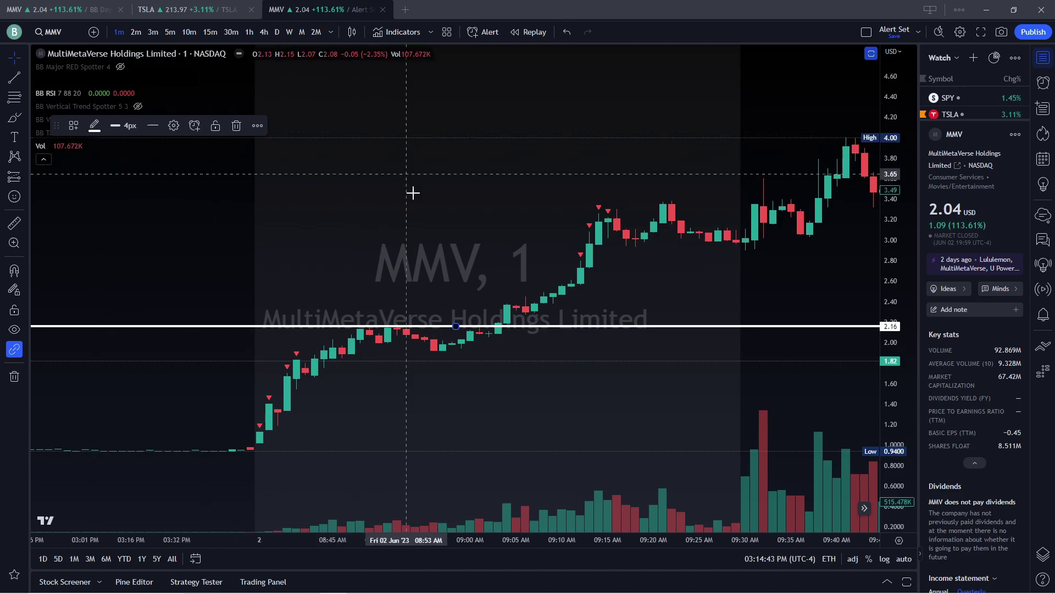
pyautogui.click(452, 267)
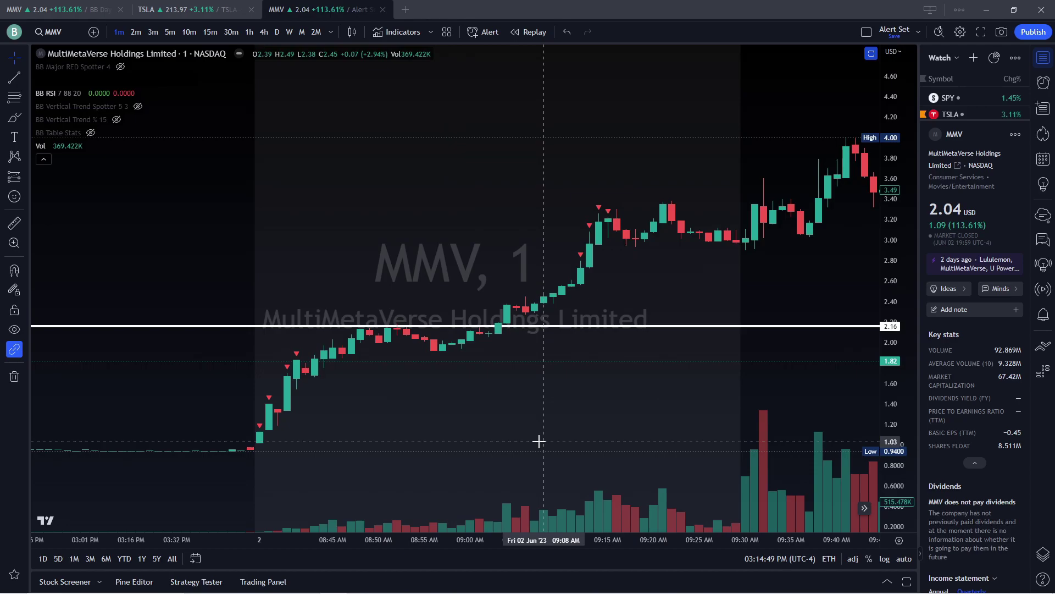
# Inspect the candles and volume around the breakout through the 2.16 line, from the premarket surge to the market open.
pyautogui.moveTo(886, 419); pyautogui.dragTo(884, 317)
pyautogui.moveTo(563, 360); pyautogui.dragTo(505, 240)
pyautogui.scroll(5, 513, 259)
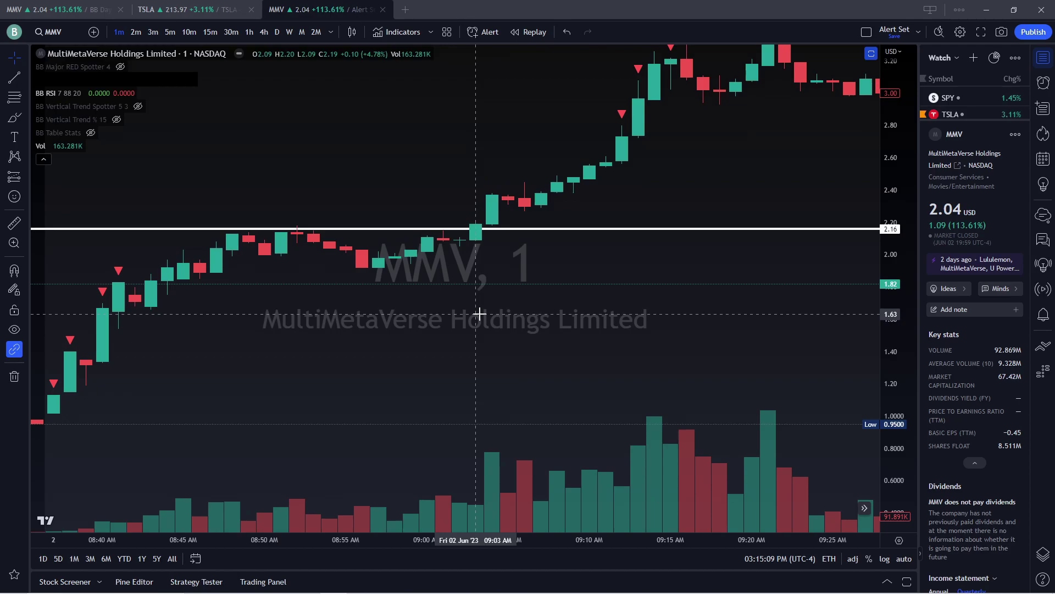
pyautogui.scroll(-3, 479, 313)
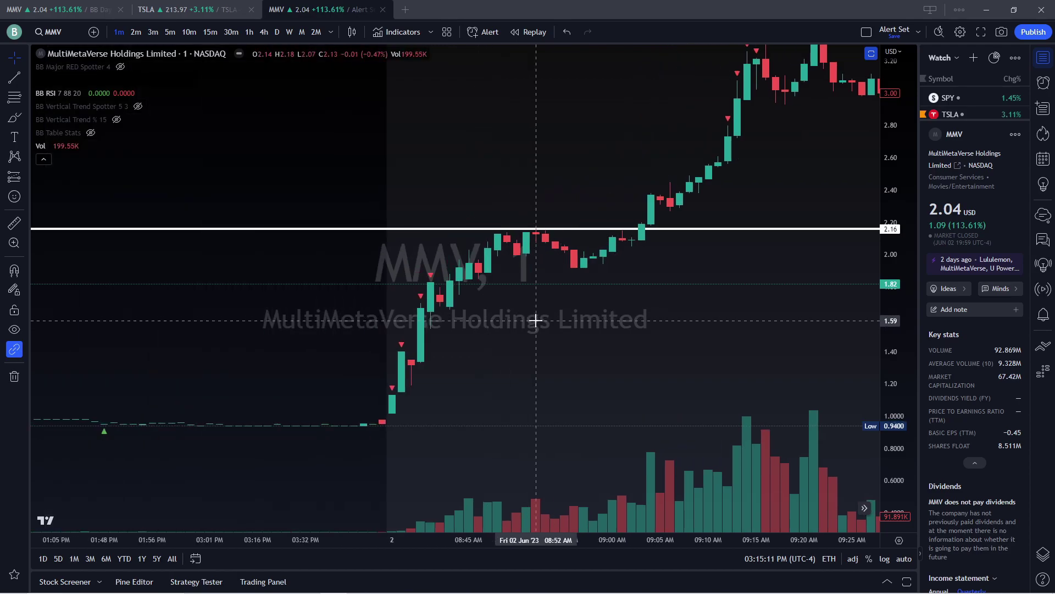
pyautogui.scroll(-3, 538, 318)
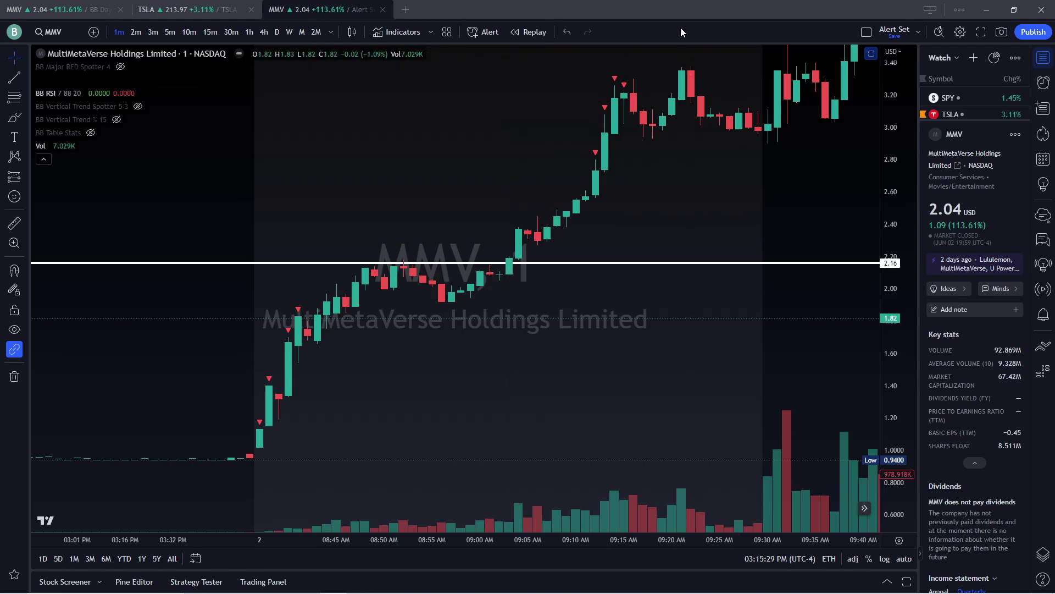
# Switch to the Complete Low Float Day Trading Guide in Google Docs and highlight "5 Major RED Flags To Avoid" in its contents list.
pyautogui.doubleClick(593, 16)
pyautogui.moveTo(592, 21); pyautogui.dragTo(0, 110)
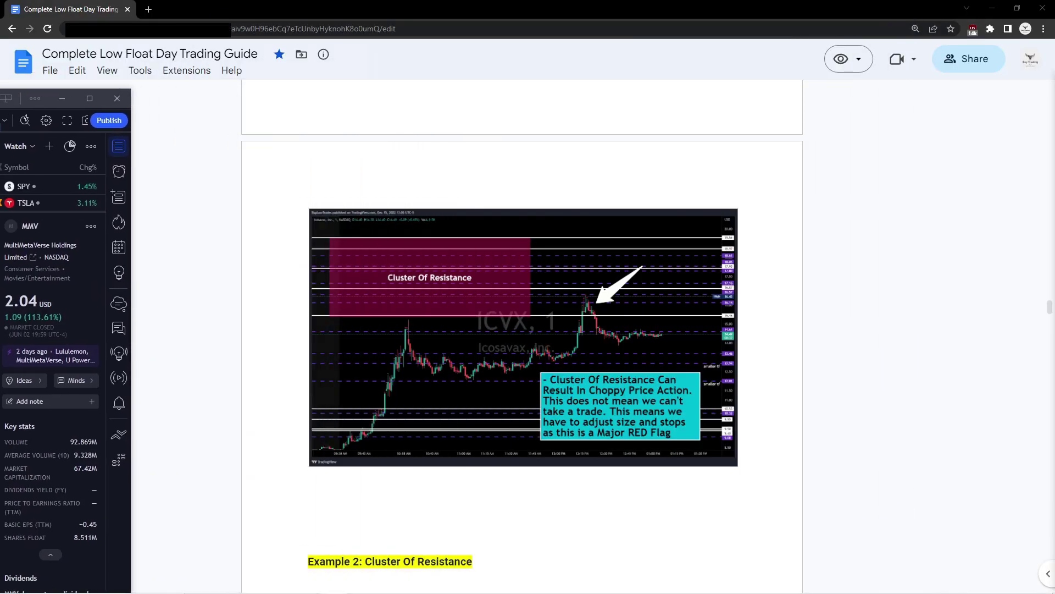
pyautogui.scroll(1, 1010, 185)
pyautogui.scroll(10, 1010, 185)
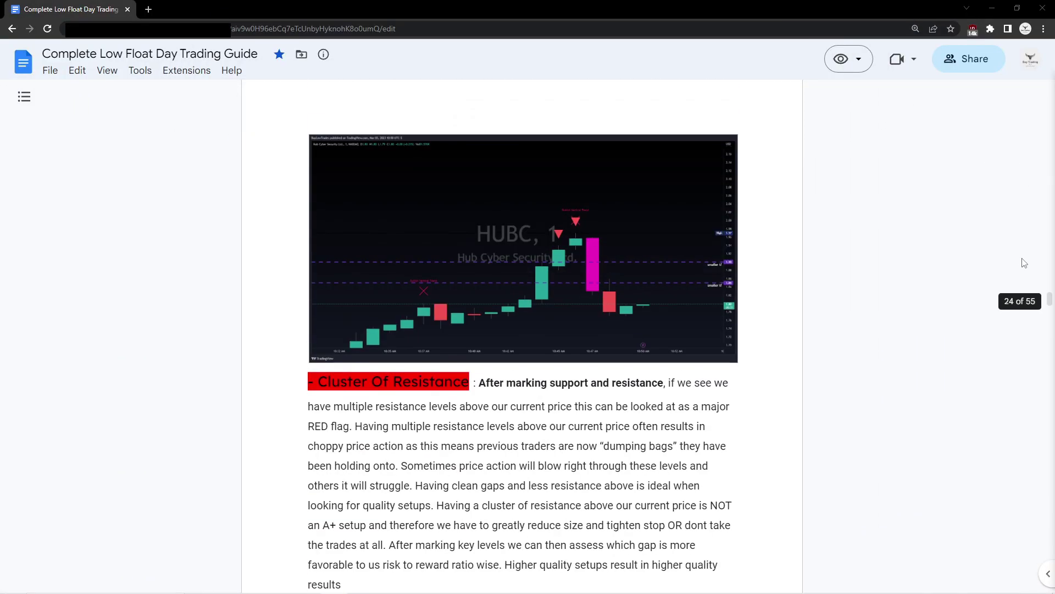
pyautogui.moveTo(1049, 300); pyautogui.dragTo(1049, 116)
pyautogui.scroll(15, 950, 191)
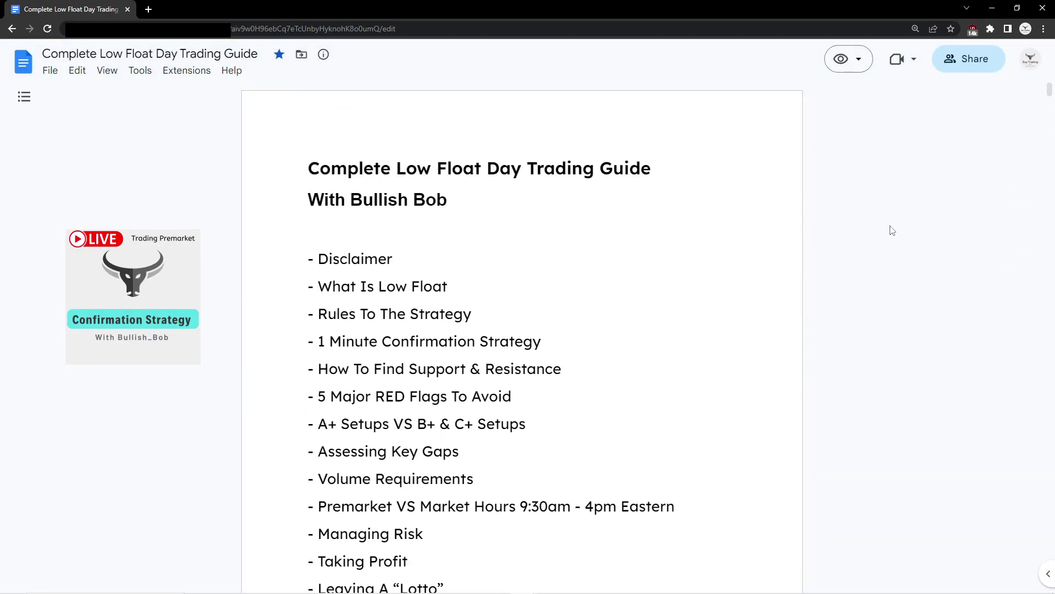
pyautogui.scroll(-3, 868, 221)
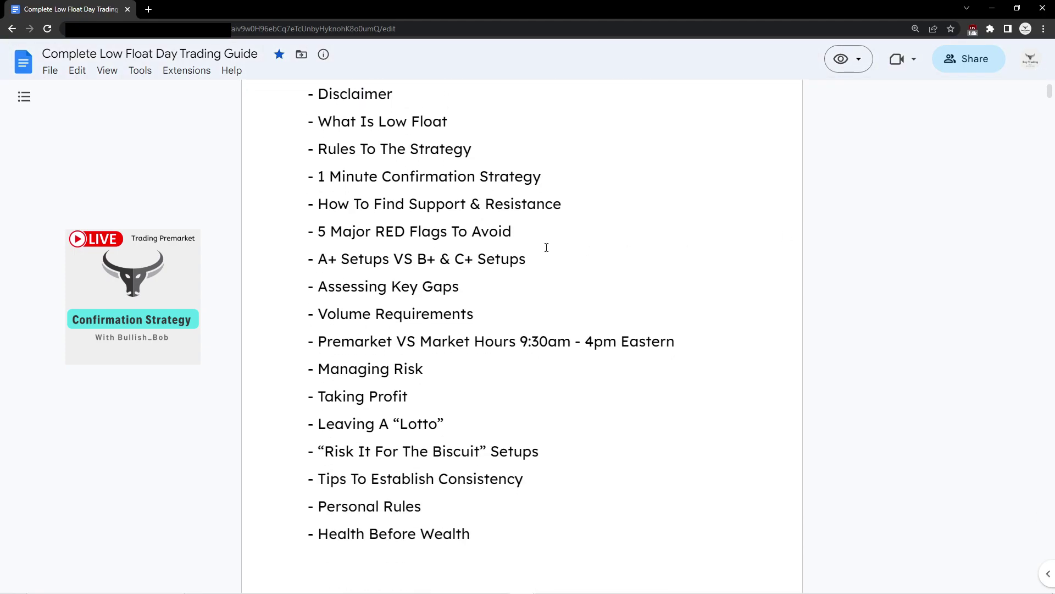
pyautogui.moveTo(316, 237); pyautogui.dragTo(514, 235)
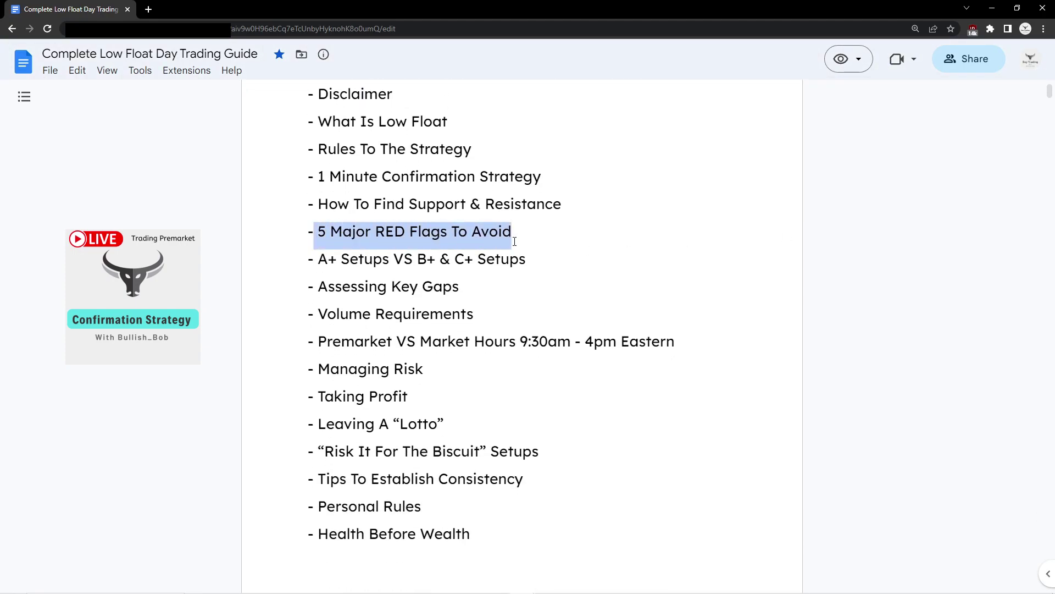
# Read the Low Volume entry in the "5 Major RED Flags To Avoid" section, highlighting the word "widespread".
pyautogui.scroll(-6, 671, 287)
pyautogui.scroll(-20, 671, 287)
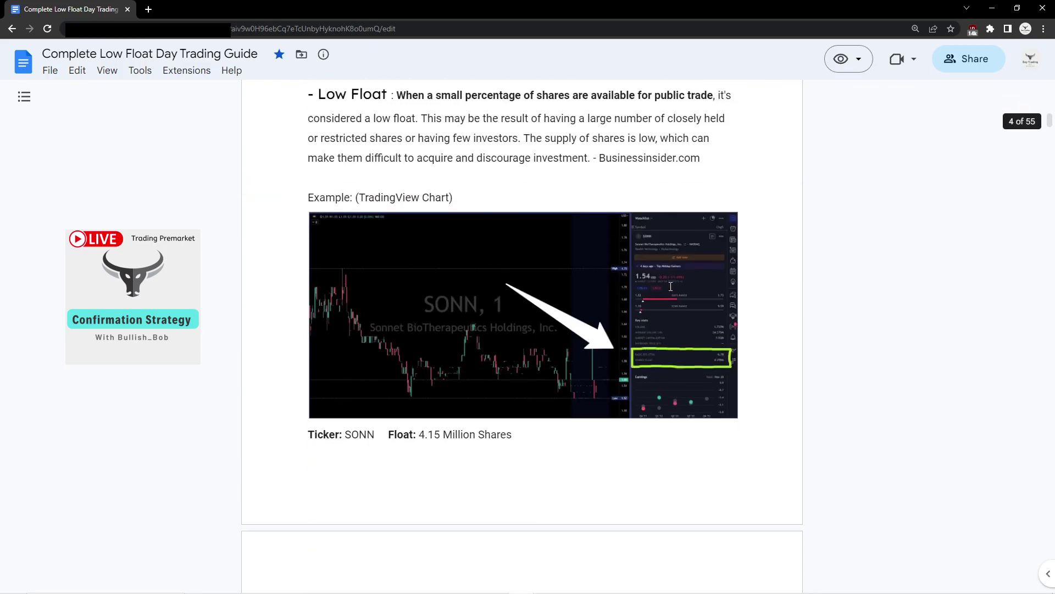
pyautogui.moveTo(1050, 126); pyautogui.dragTo(1032, 239)
pyautogui.scroll(-3, 898, 235)
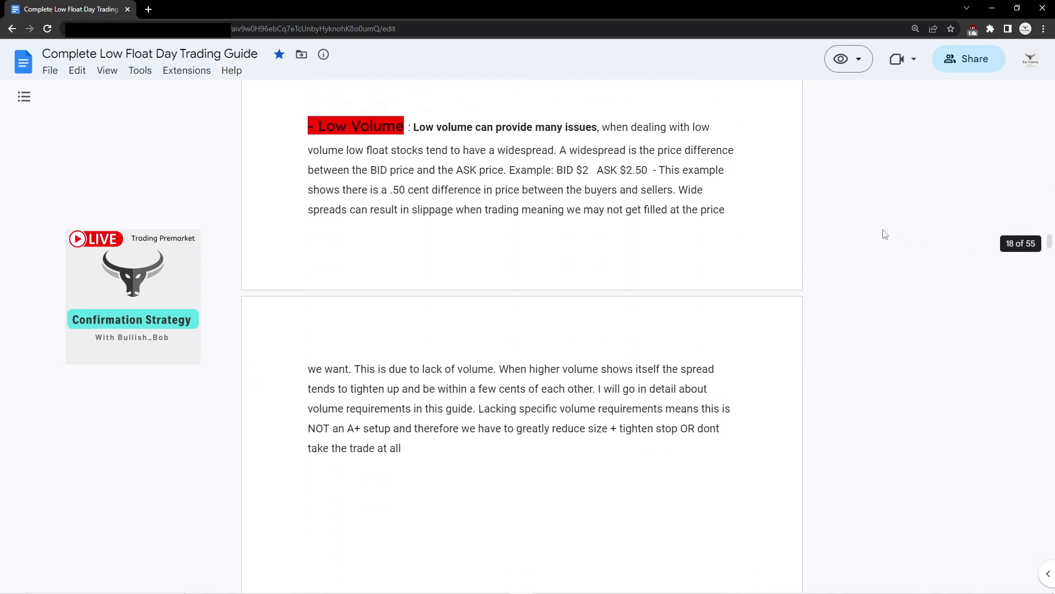
pyautogui.scroll(3, 877, 233)
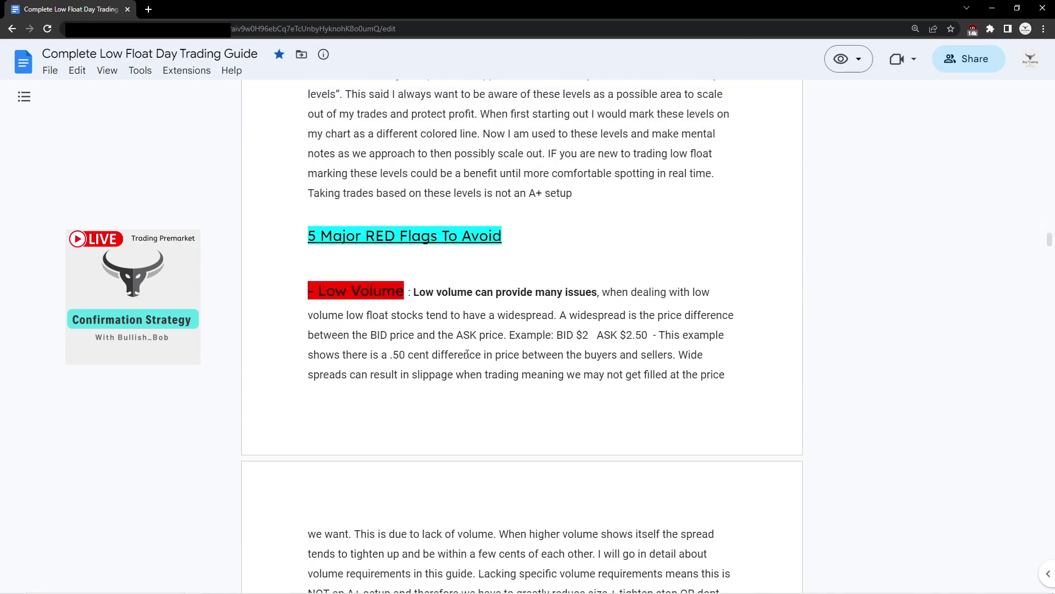
pyautogui.scroll(-2, 510, 344)
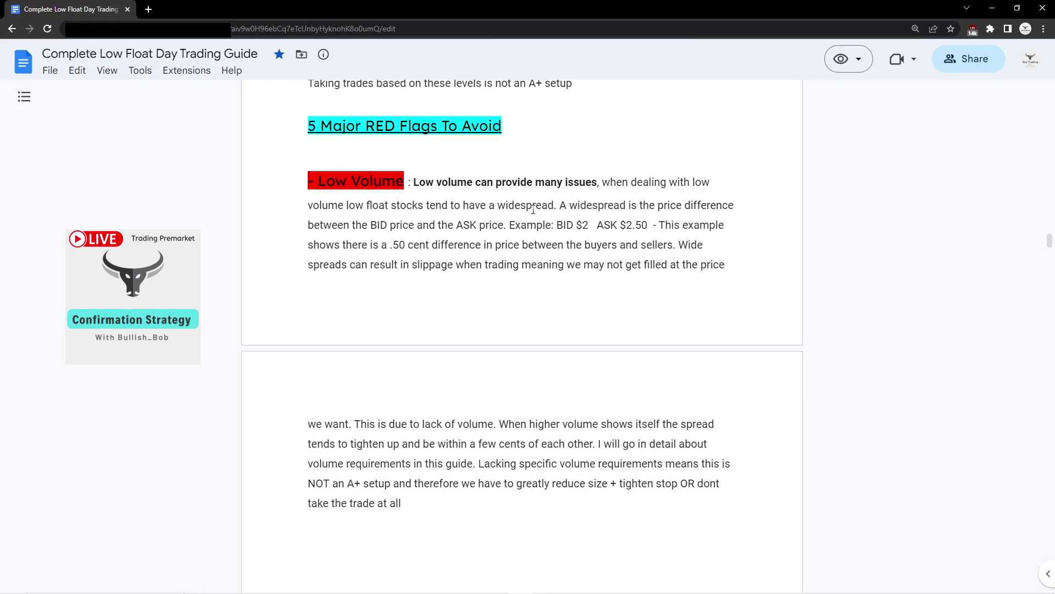
pyautogui.moveTo(498, 205); pyautogui.dragTo(559, 208)
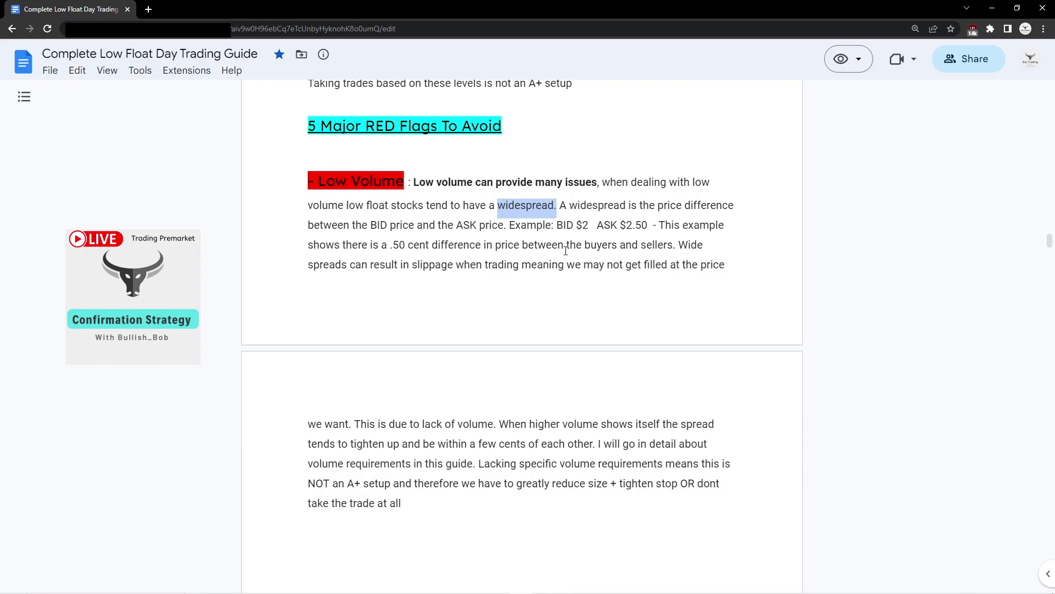
pyautogui.click(566, 212)
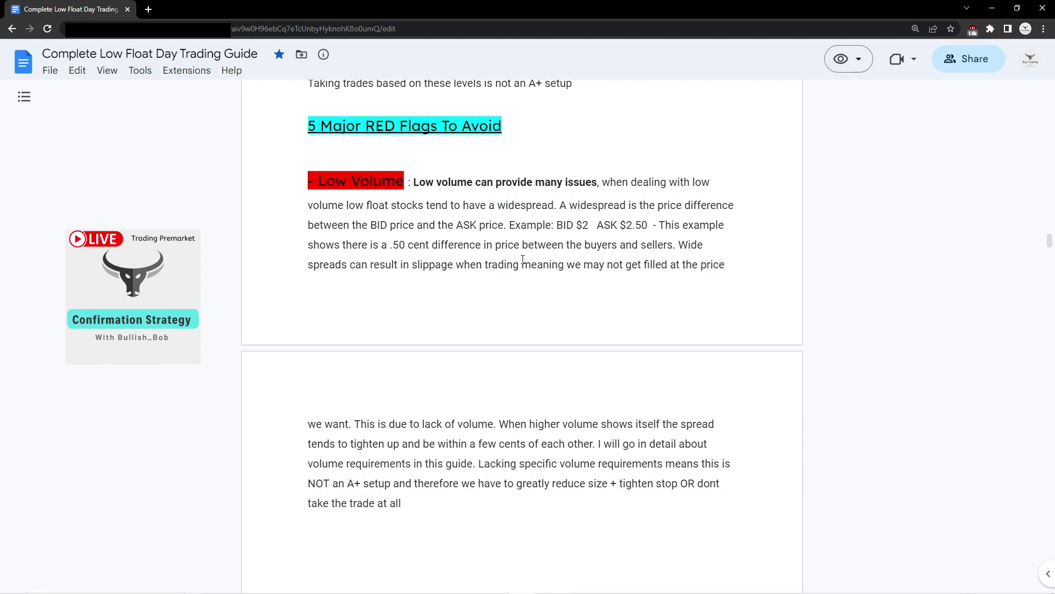
# Examine the guide's example of a wide spread between bid and ask at 200% page zoom.
pyautogui.scroll(-10, 522, 258)
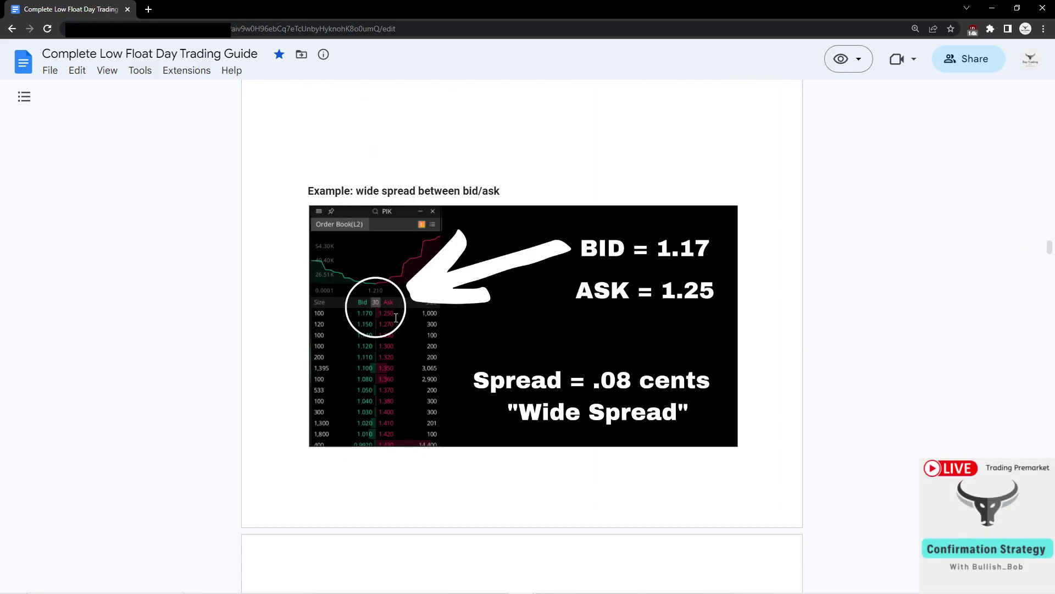
pyautogui.hotkey('ctrl', '+')
pyautogui.hotkey('ctrl', '+')
pyautogui.hotkey('ctrl', '+')
pyautogui.scroll(-3, 562, 321)
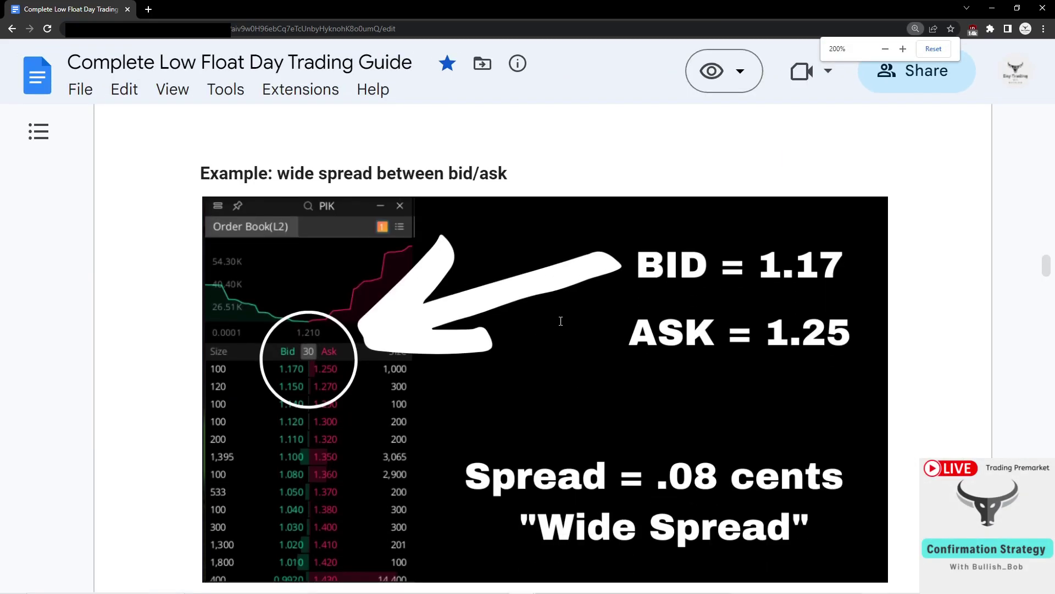
pyautogui.scroll(1, 561, 321)
pyautogui.scroll(-1, 561, 321)
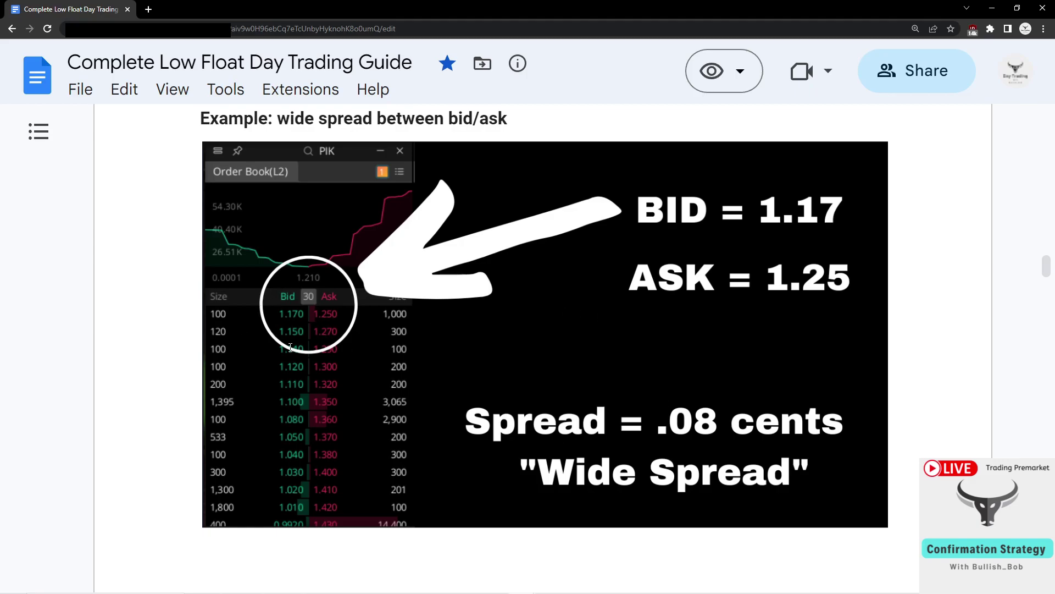
pyautogui.scroll(-1, 285, 347)
# Reduce the page zoom to 110% and return to the Low Volume entry.
pyautogui.hotkey('ctrl', '-')
pyautogui.hotkey('ctrl', '-')
pyautogui.hotkey('ctrl', '-')
pyautogui.hotkey('ctrl', '-')
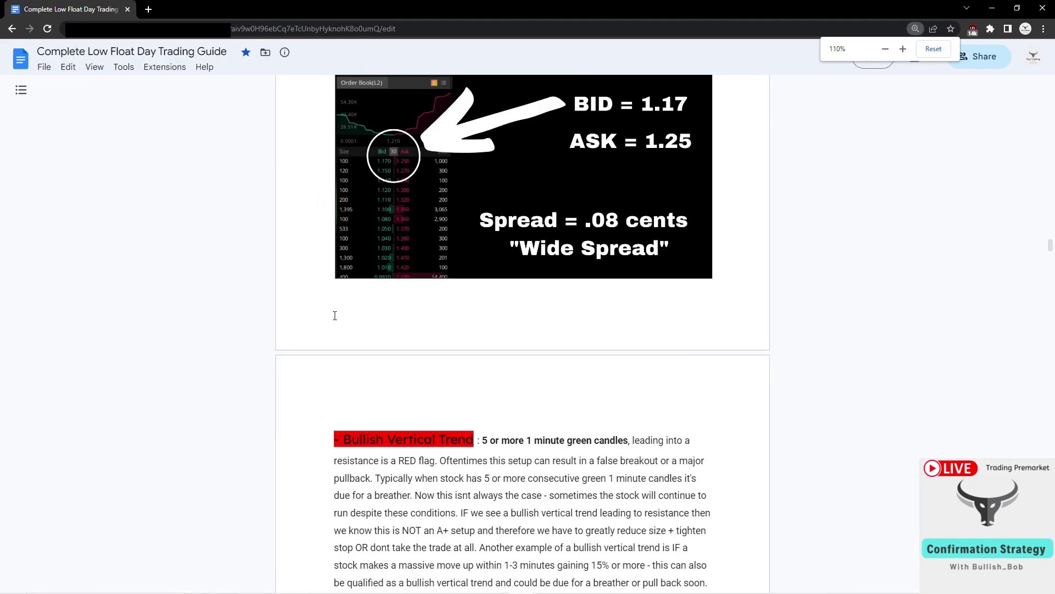
pyautogui.scroll(10, 333, 315)
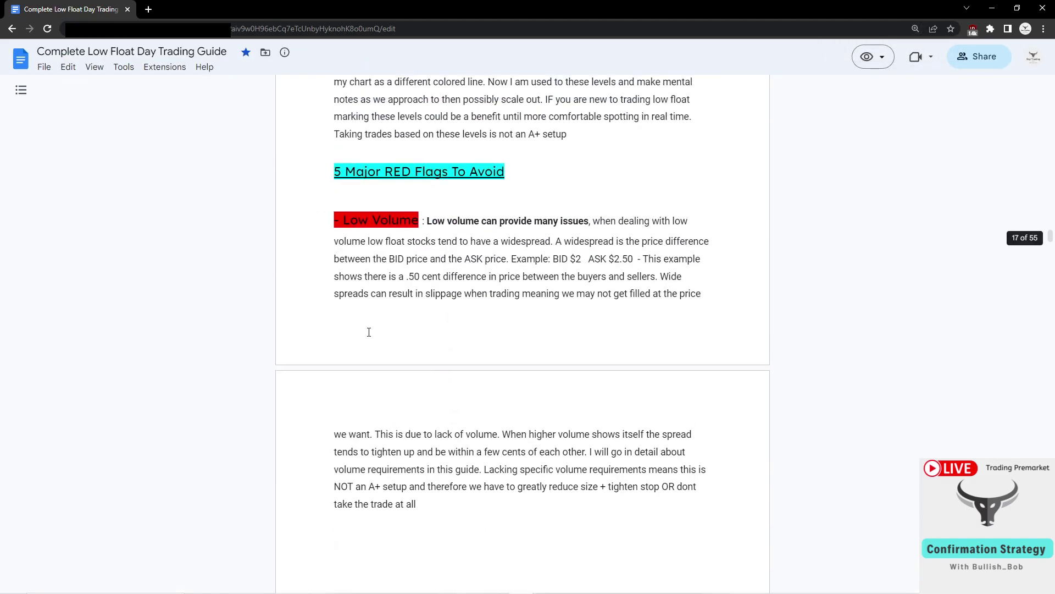
# Switch from the guide's Low Volume entry to the MMV chart in TradingView and maximize its window.
pyautogui.hotkey('ctrl', '+')
pyautogui.hotkey('ctrl', '+')
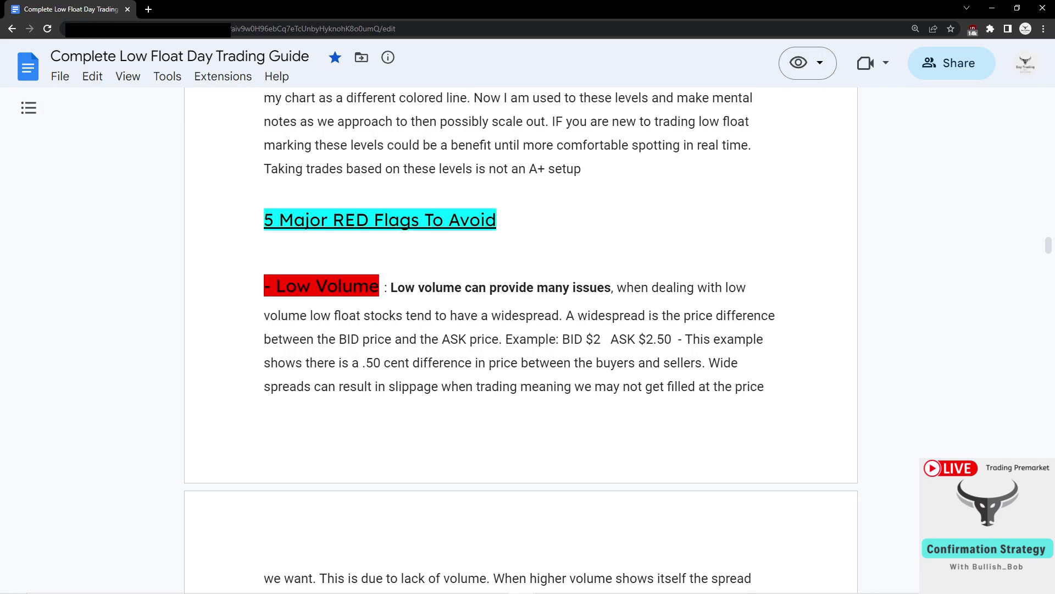
pyautogui.moveTo(0, 73); pyautogui.dragTo(508, 70)
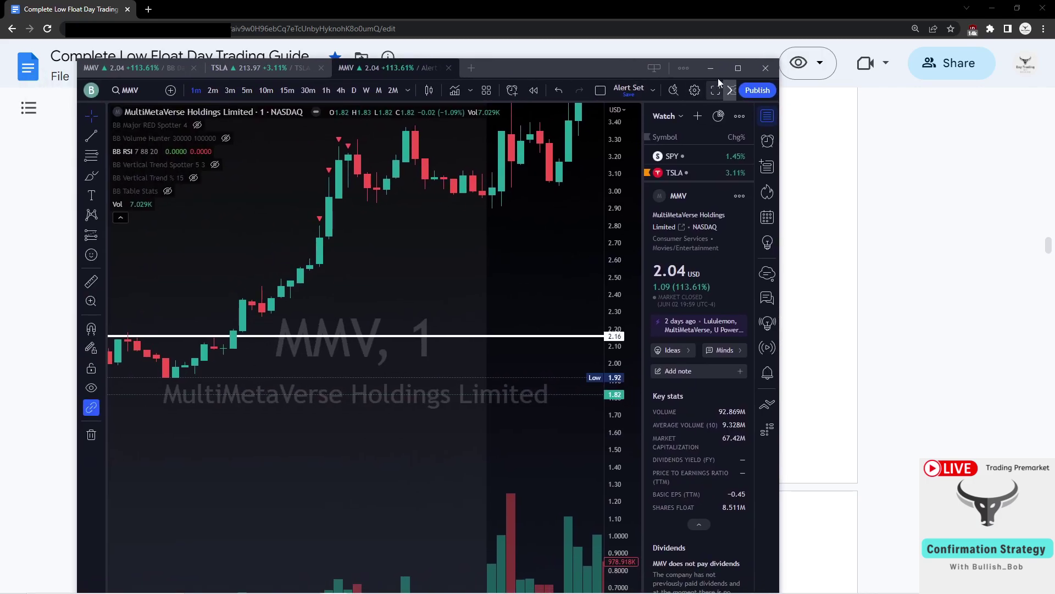
pyautogui.click(735, 73)
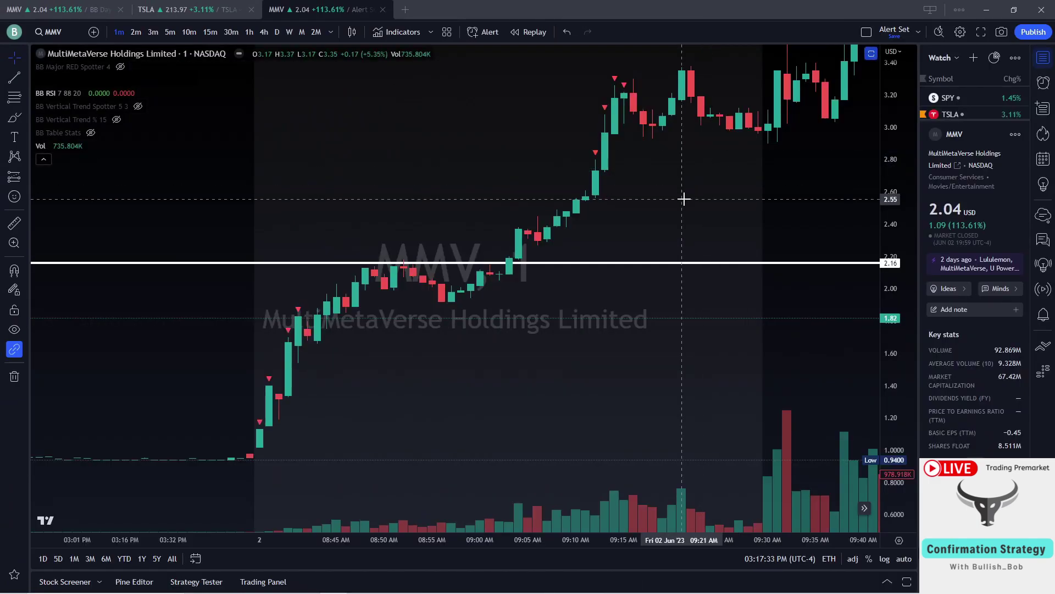
# Examine MMV's 2 June climb through the 2.16 level together with the volume bars beneath the candles.
pyautogui.moveTo(676, 220); pyautogui.dragTo(632, 240)
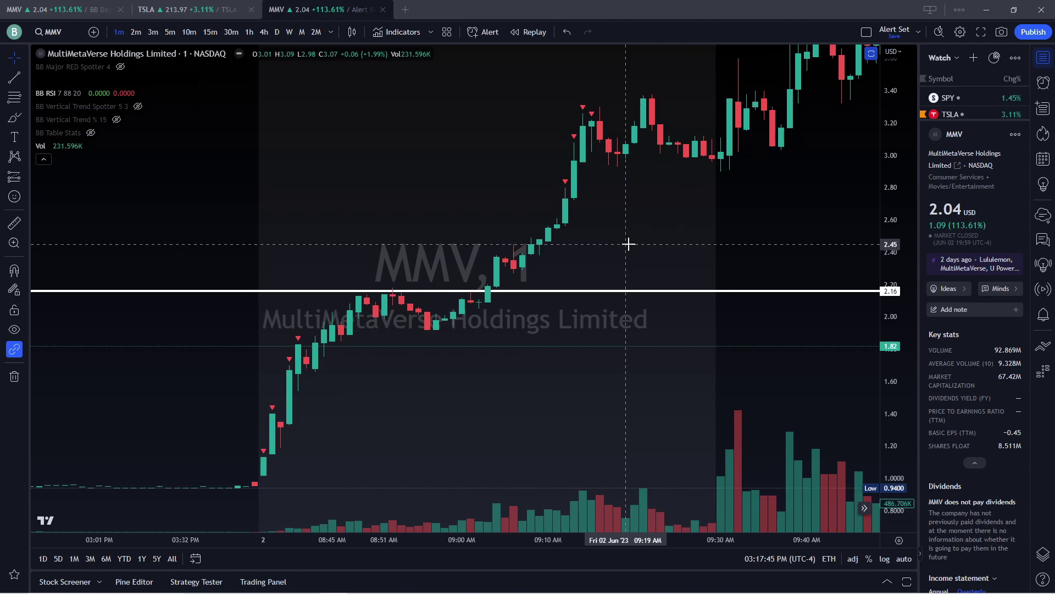
pyautogui.scroll(-1, 558, 248)
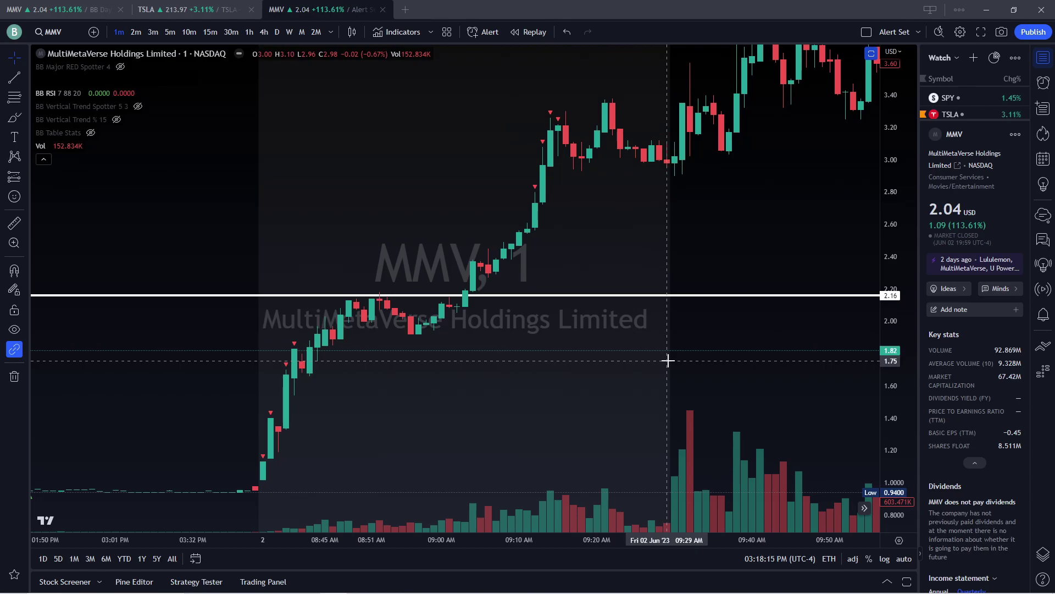
pyautogui.moveTo(882, 231); pyautogui.dragTo(878, 378)
pyautogui.scroll(-3, 846, 365)
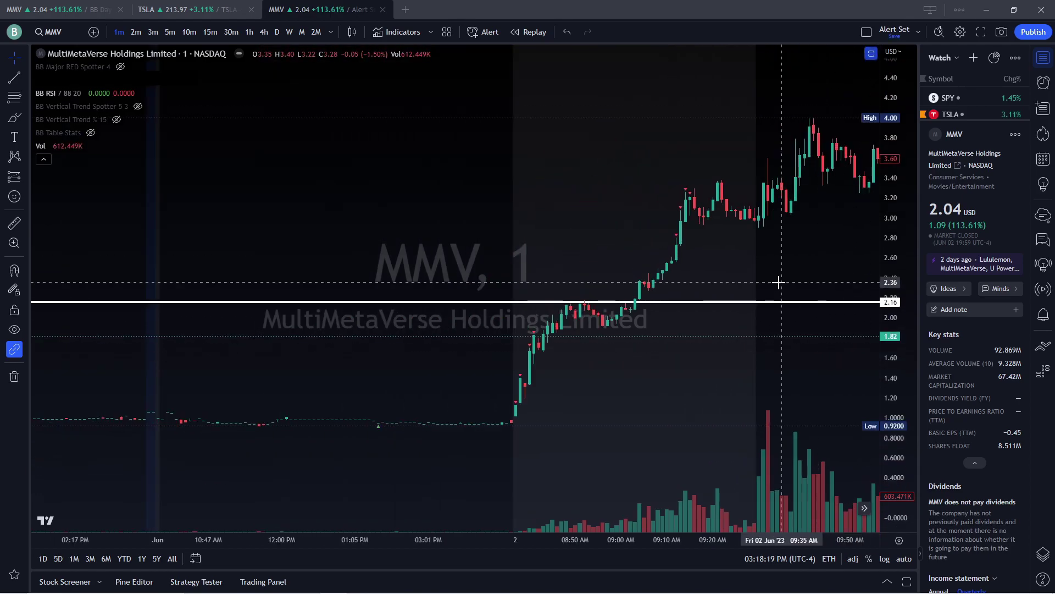
pyautogui.moveTo(845, 280); pyautogui.dragTo(582, 313)
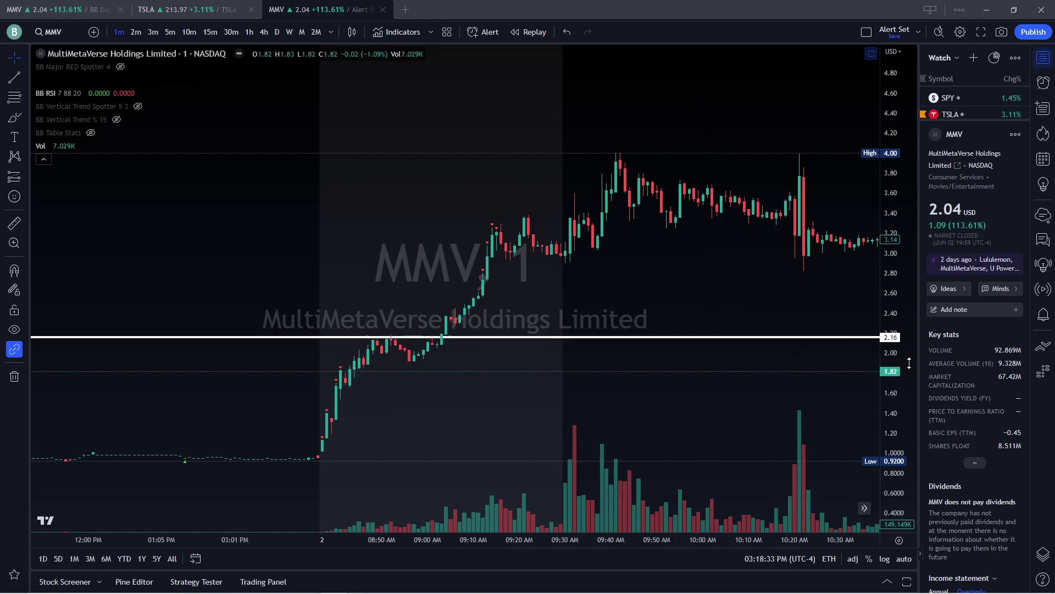
pyautogui.scroll(3, 850, 349)
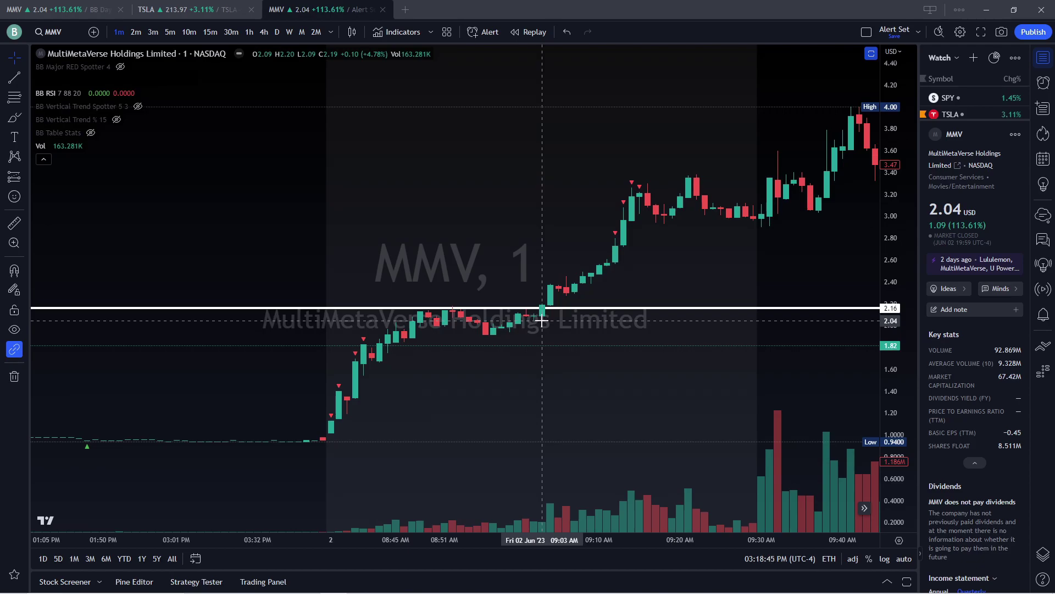
pyautogui.scroll(5, 707, 349)
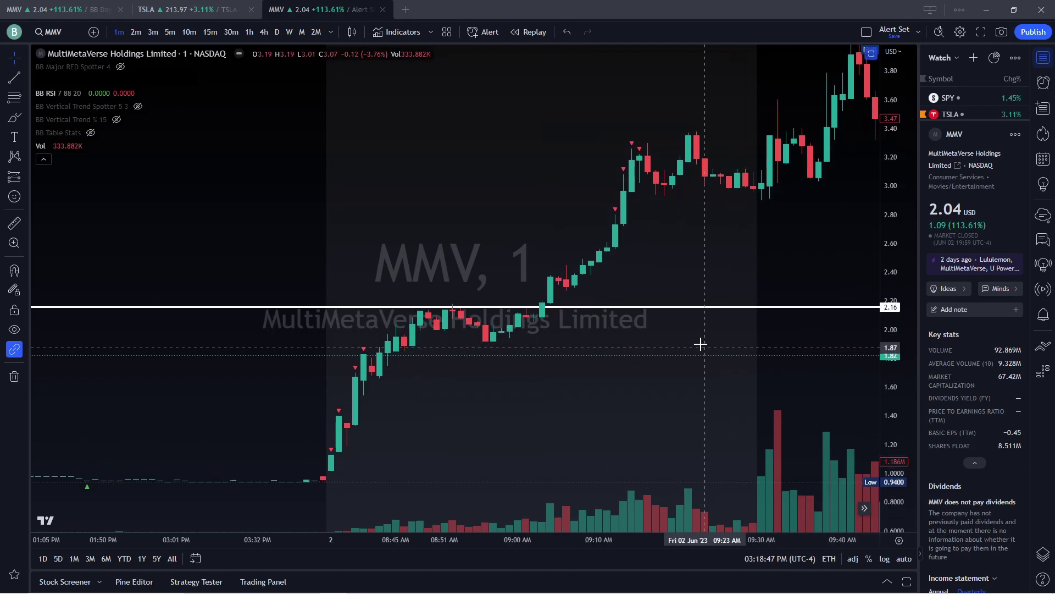
pyautogui.moveTo(480, 340); pyautogui.dragTo(603, 319)
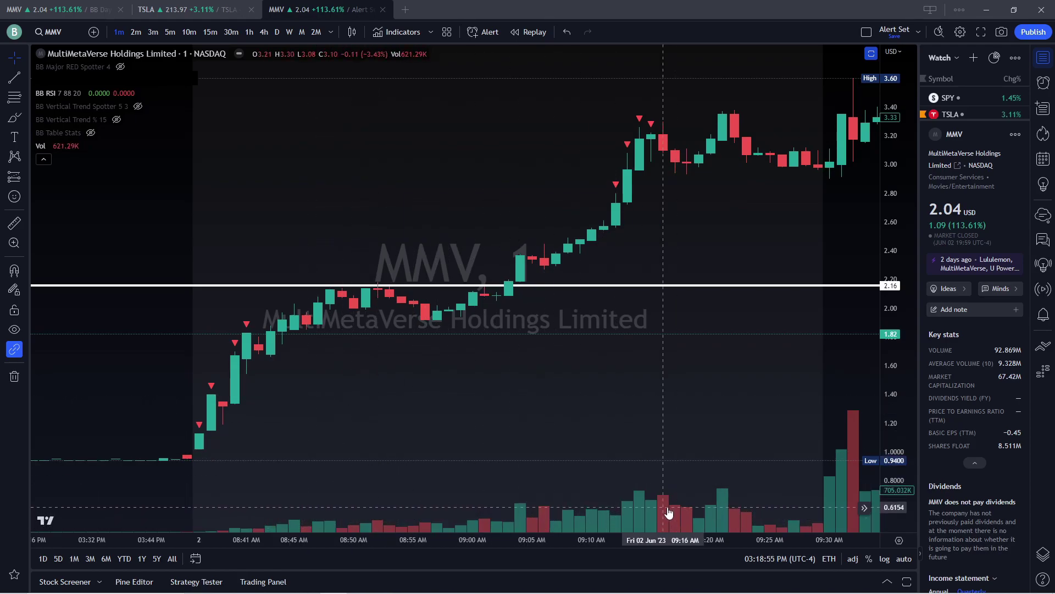
pyautogui.scroll(-4, 669, 506)
pyautogui.moveTo(621, 420); pyautogui.dragTo(442, 425)
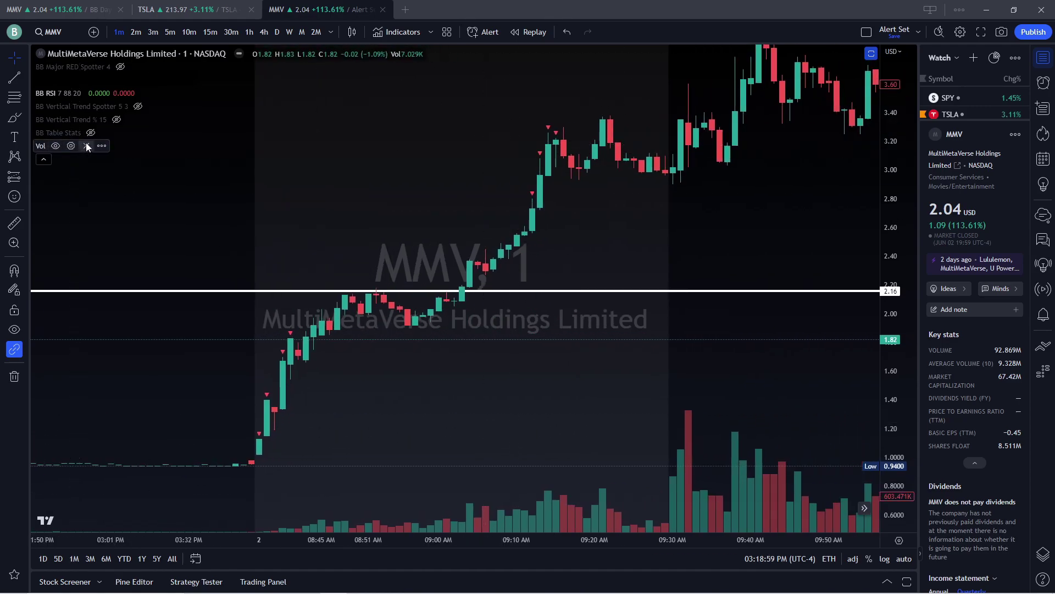
# Remove the Vol indicator from the MMV chart and review the bare candles around the 2.16 level.
pyautogui.click(86, 146)
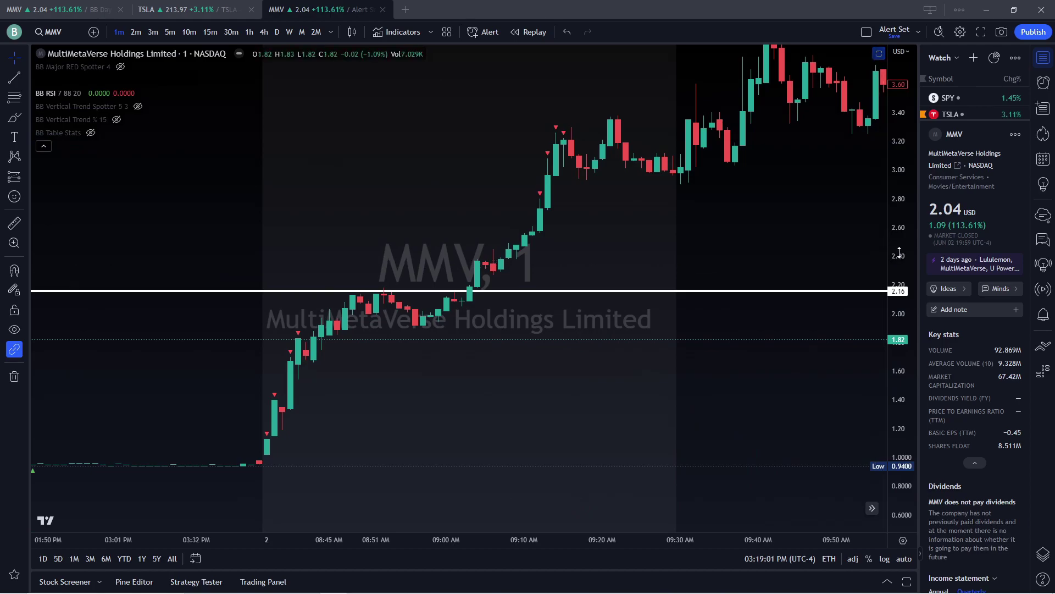
pyautogui.moveTo(900, 249); pyautogui.dragTo(900, 385)
pyautogui.moveTo(669, 363); pyautogui.dragTo(652, 392)
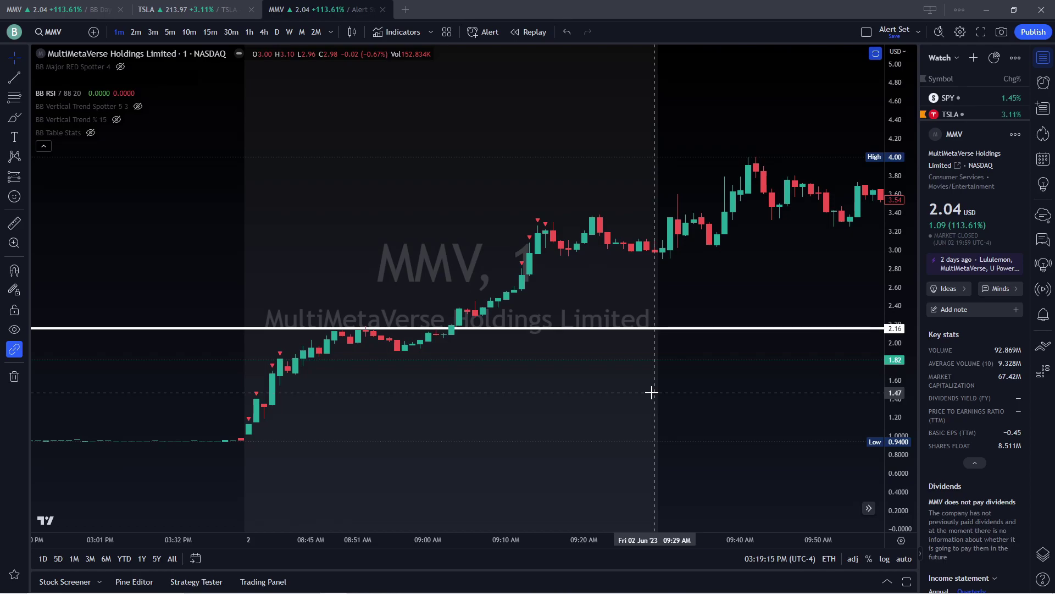
pyautogui.moveTo(894, 403); pyautogui.dragTo(894, 331)
pyautogui.scroll(2, 495, 321)
pyautogui.moveTo(492, 322); pyautogui.dragTo(646, 313)
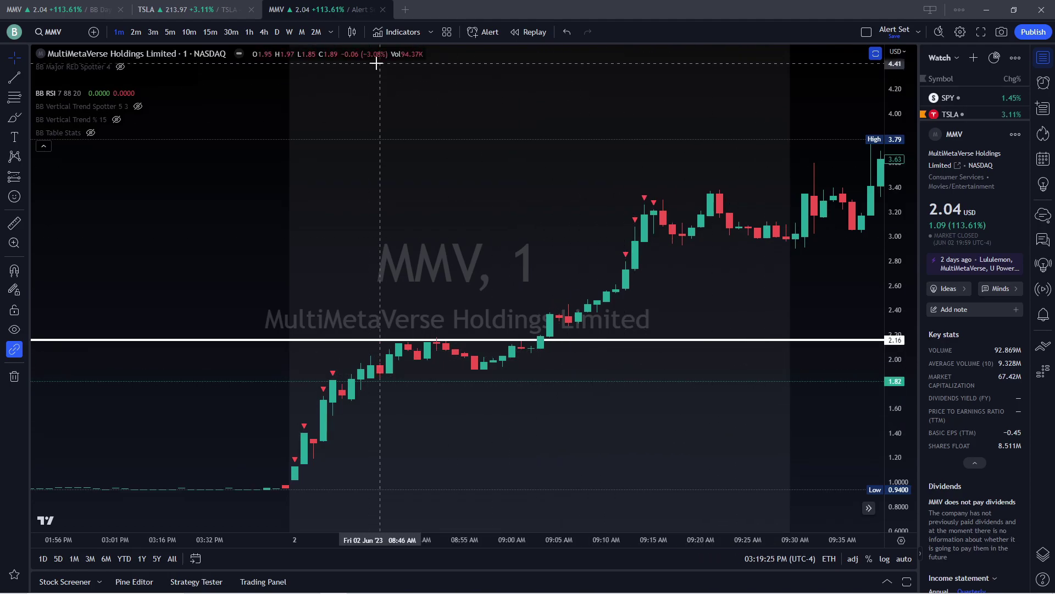
# Switch to the MMV chart using the BB Day Trading layout and review the marked levels around the circled breakout candle.
pyautogui.click(46, 10)
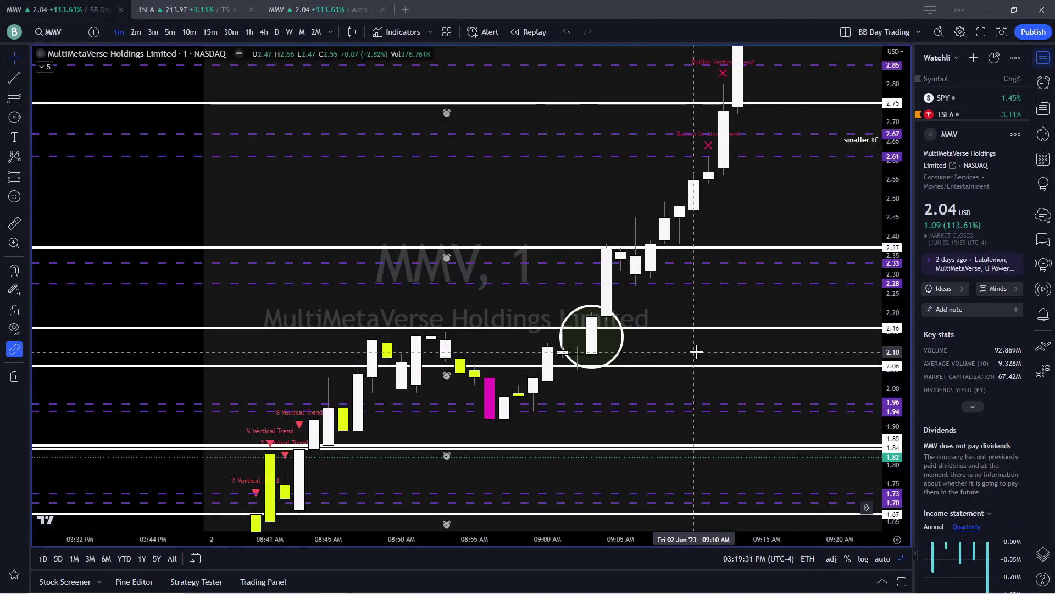
pyautogui.scroll(-3, 706, 350)
pyautogui.moveTo(796, 420); pyautogui.dragTo(561, 401)
pyautogui.scroll(-3, 763, 329)
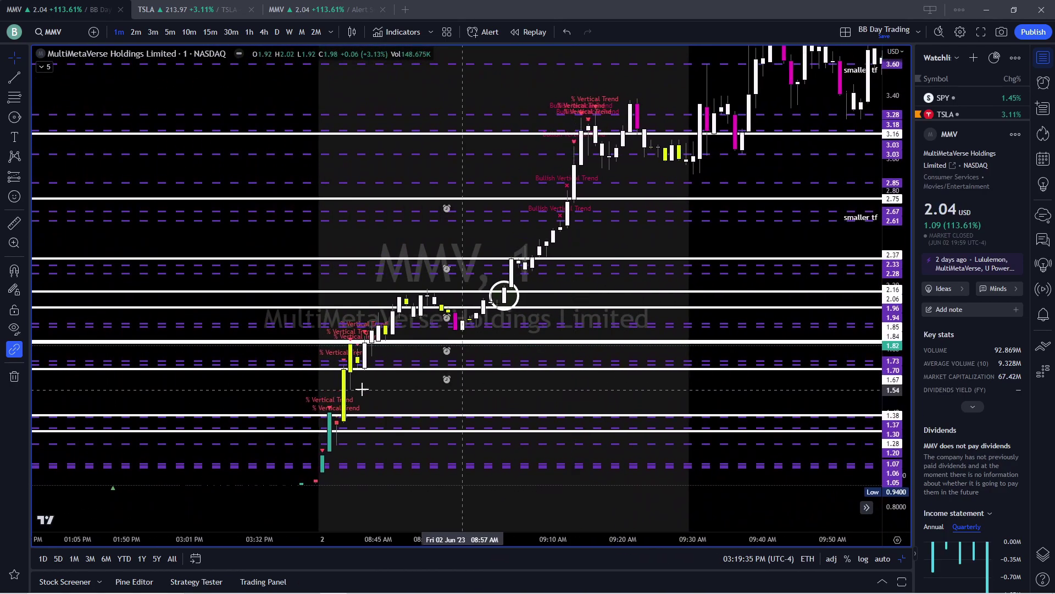
# Switch to Discord and browse the charts posted in the bb-marked-charts channel.
pyautogui.moveTo(0, 250); pyautogui.dragTo(494, 222)
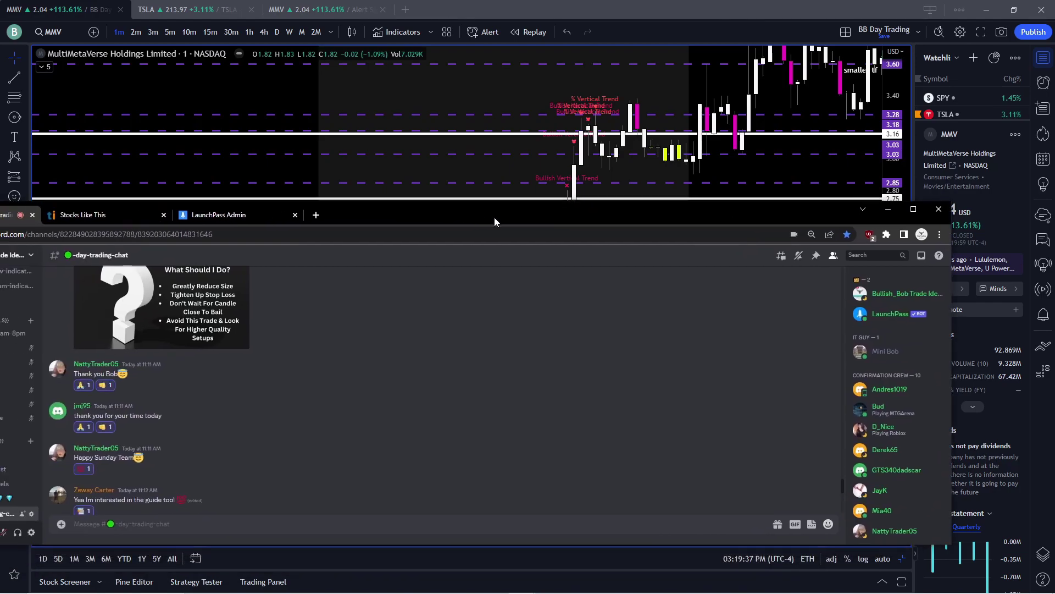
pyautogui.click(914, 209)
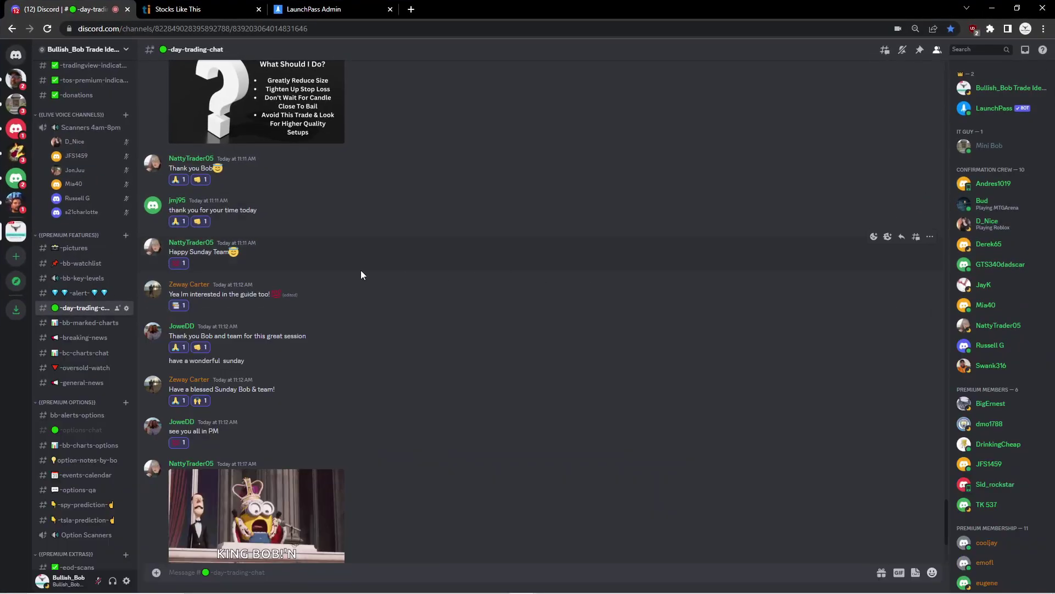
pyautogui.click(87, 323)
pyautogui.scroll(5, 389, 394)
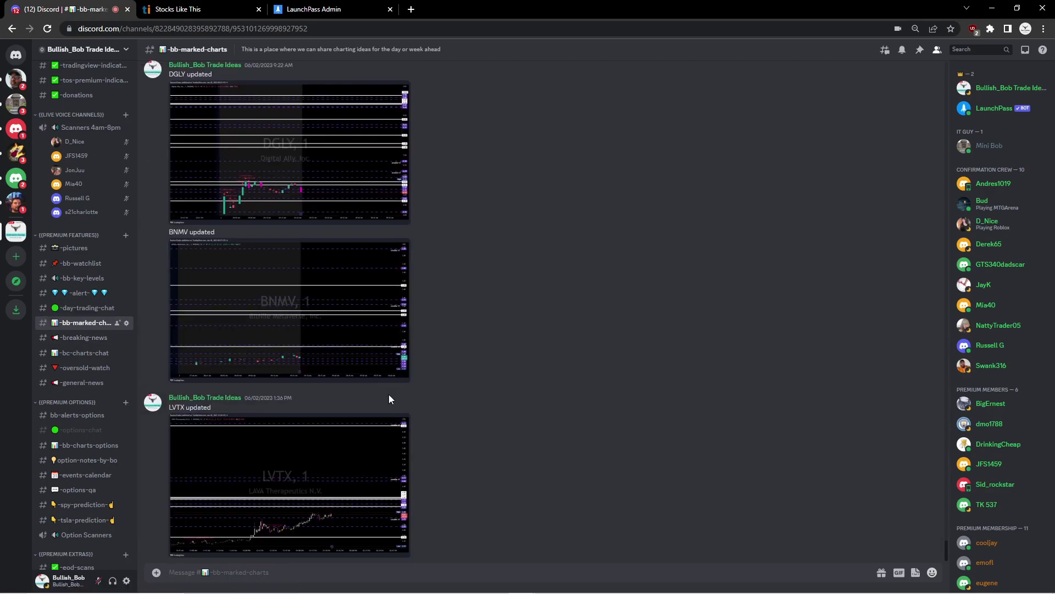
pyautogui.scroll(3, 388, 394)
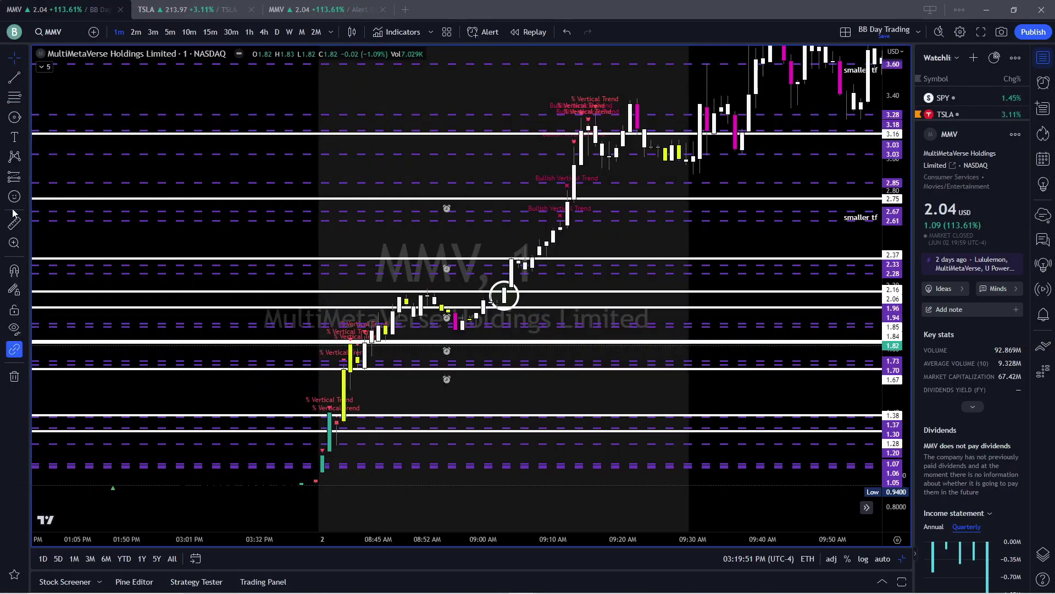
# Return to the MMV chart and examine the candle colors and Vertical Trend markers from 08:38 AM up to the circled breakout.
pyautogui.scroll(4, 326, 330)
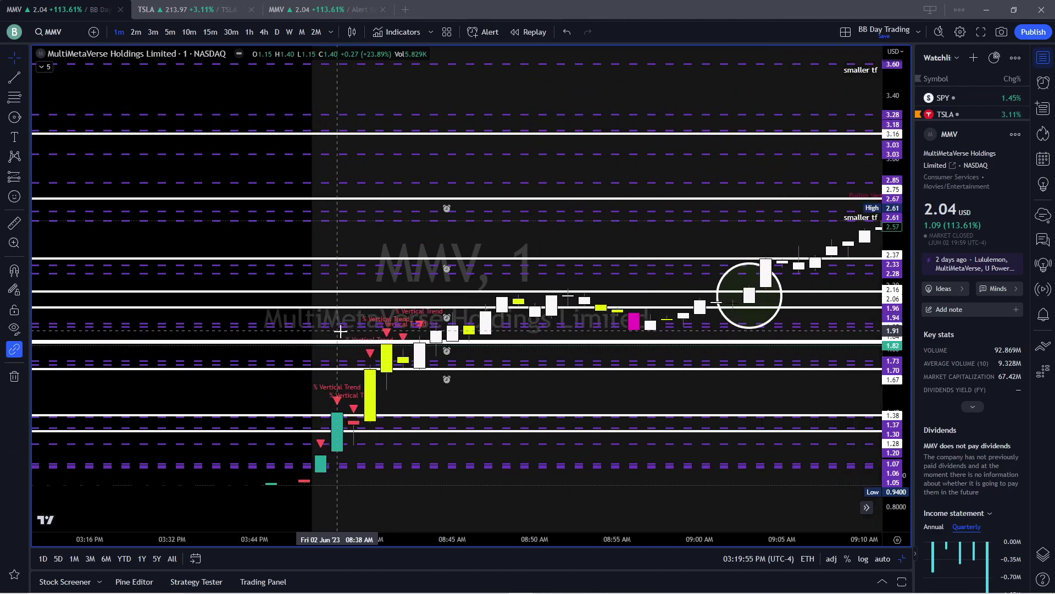
pyautogui.scroll(3, 379, 432)
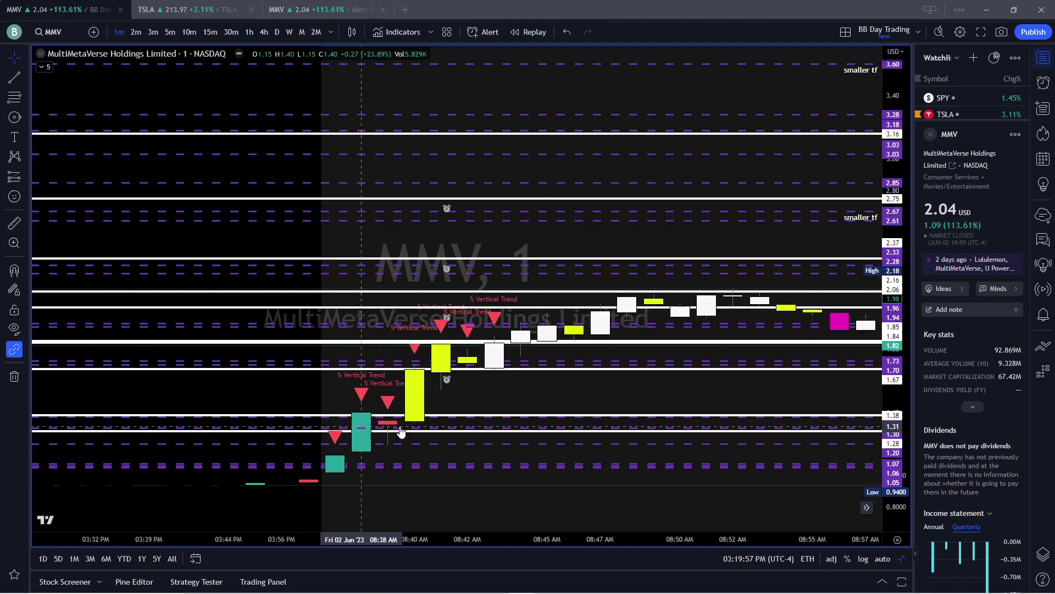
pyautogui.moveTo(378, 431); pyautogui.dragTo(525, 250)
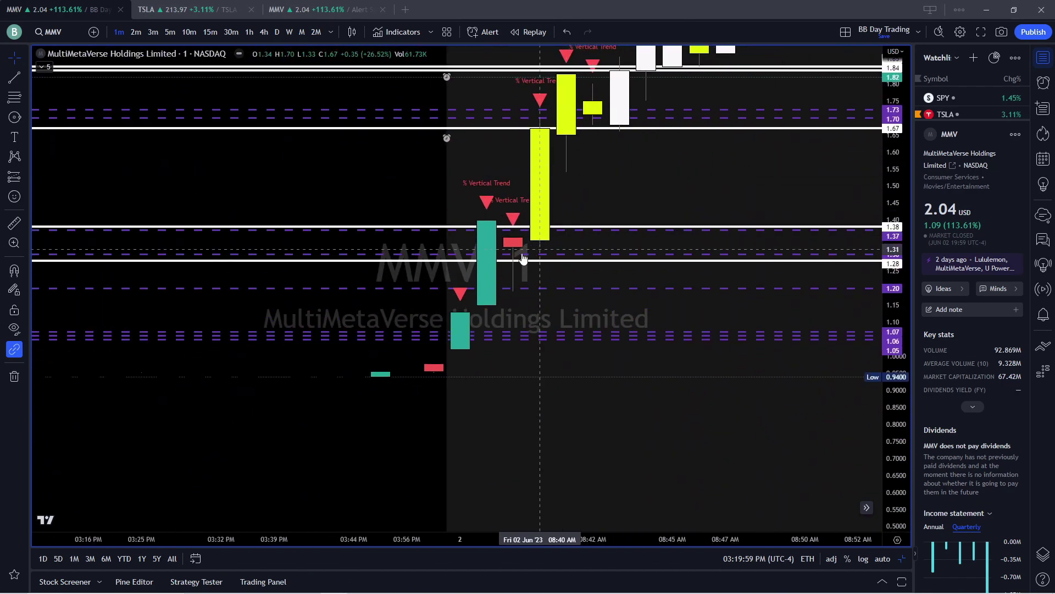
pyautogui.scroll(4, 509, 264)
pyautogui.moveTo(901, 377); pyautogui.dragTo(900, 236)
pyautogui.moveTo(653, 106); pyautogui.dragTo(539, 181)
pyautogui.moveTo(894, 203); pyautogui.dragTo(893, 325)
pyautogui.moveTo(675, 231); pyautogui.dragTo(573, 264)
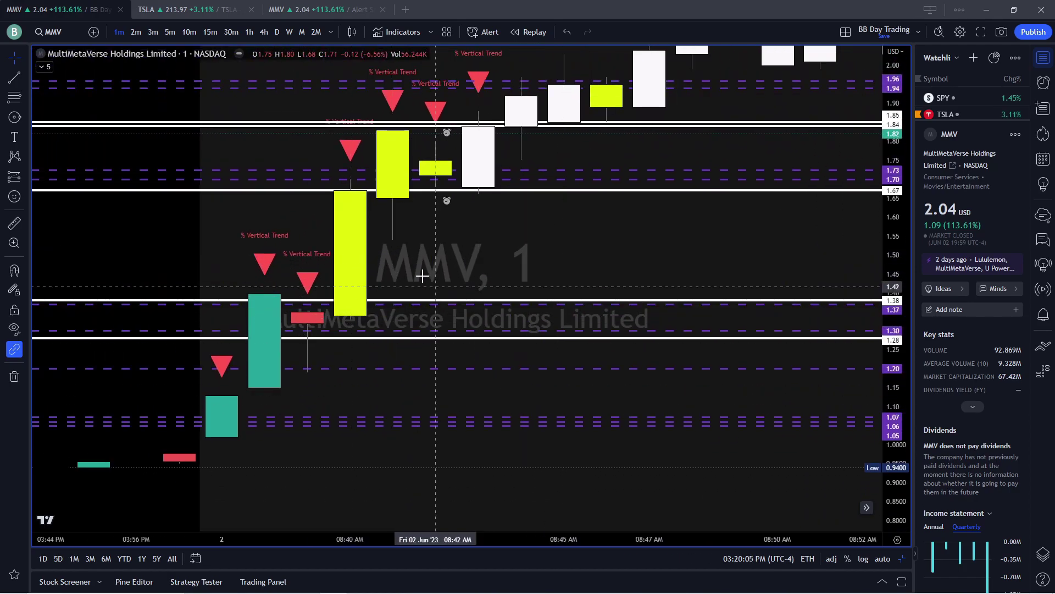
pyautogui.moveTo(402, 285); pyautogui.dragTo(451, 285)
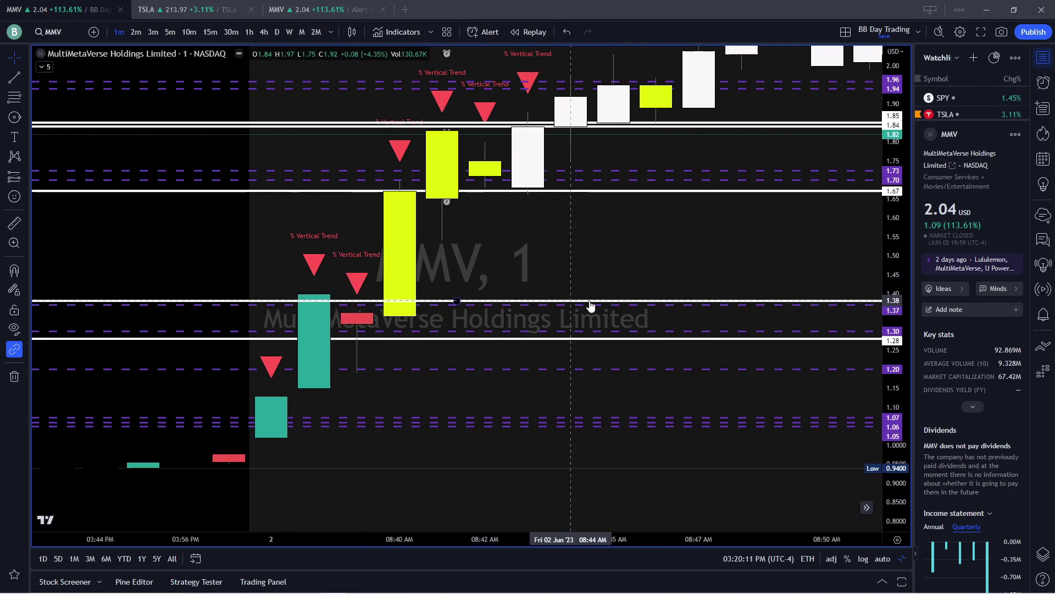
pyautogui.moveTo(509, 241); pyautogui.dragTo(492, 291)
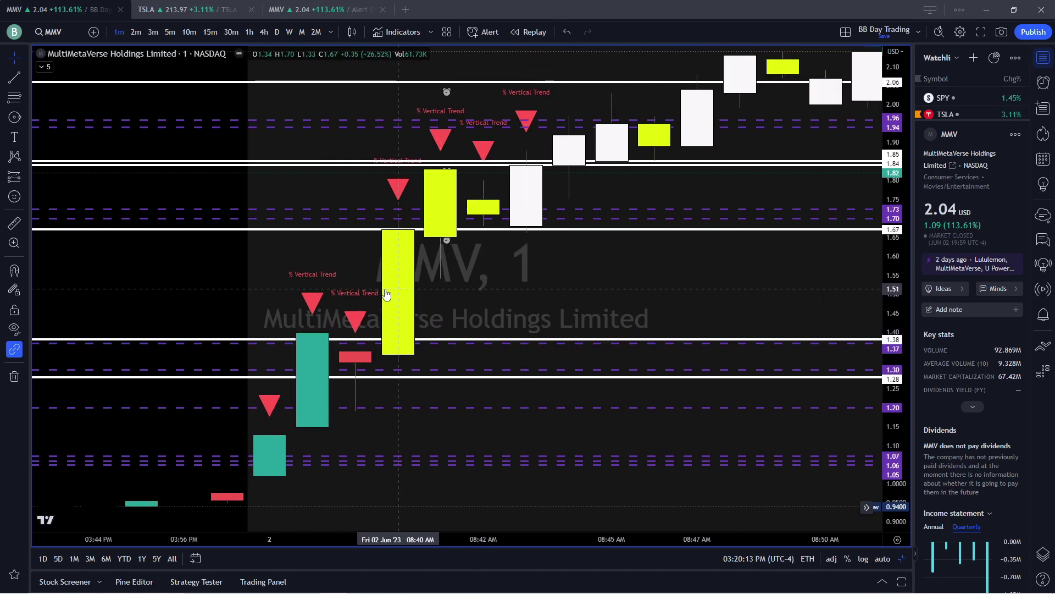
pyautogui.scroll(-3, 603, 377)
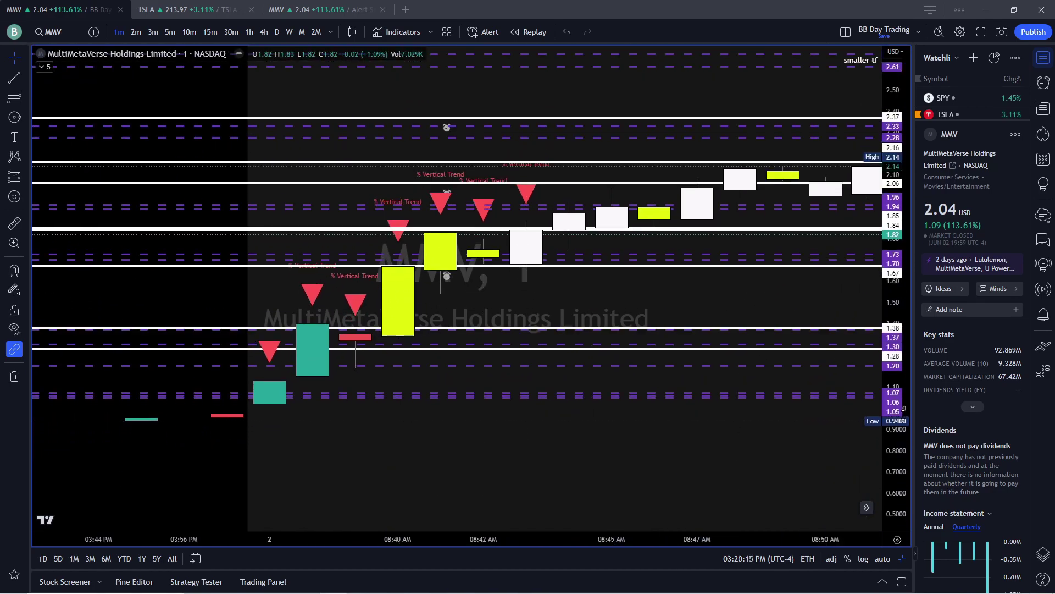
pyautogui.scroll(-2, 744, 283)
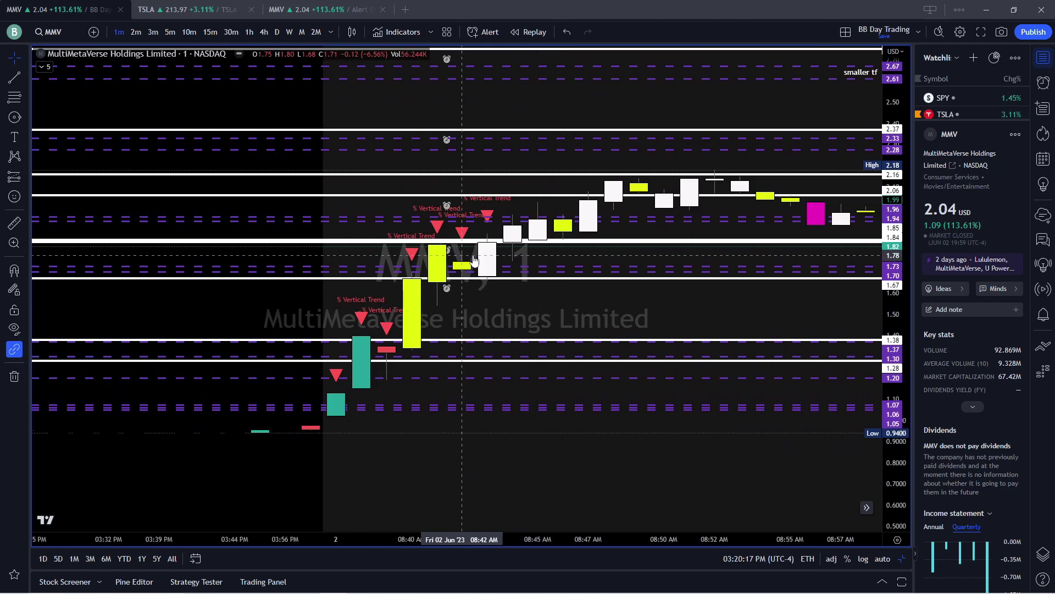
pyautogui.scroll(-3, 647, 309)
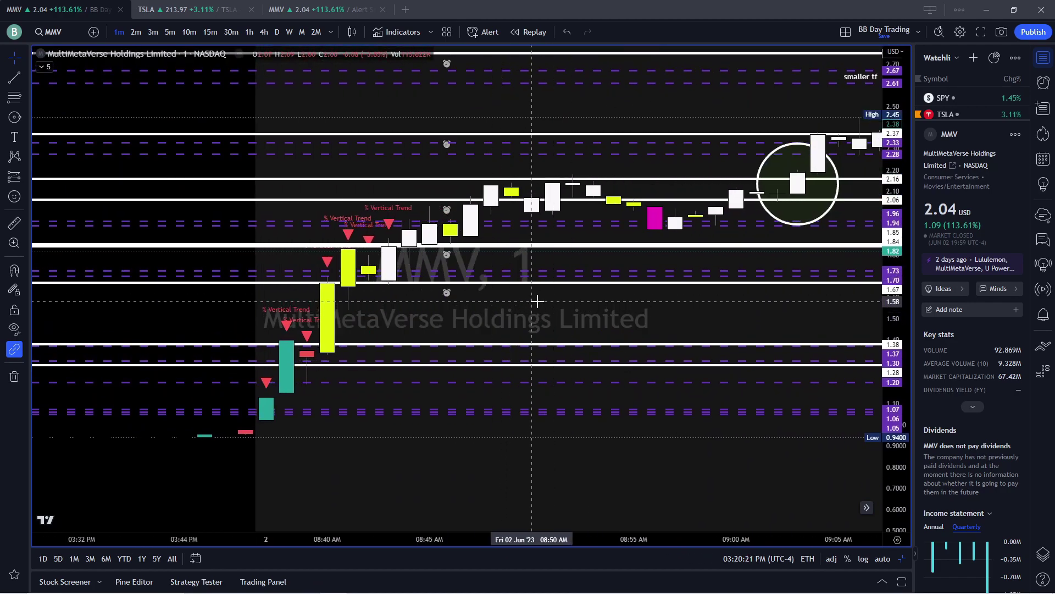
# Expand the chart's indicator list and open the BB Volume Hunter style settings beside the candles.
pyautogui.click(44, 66)
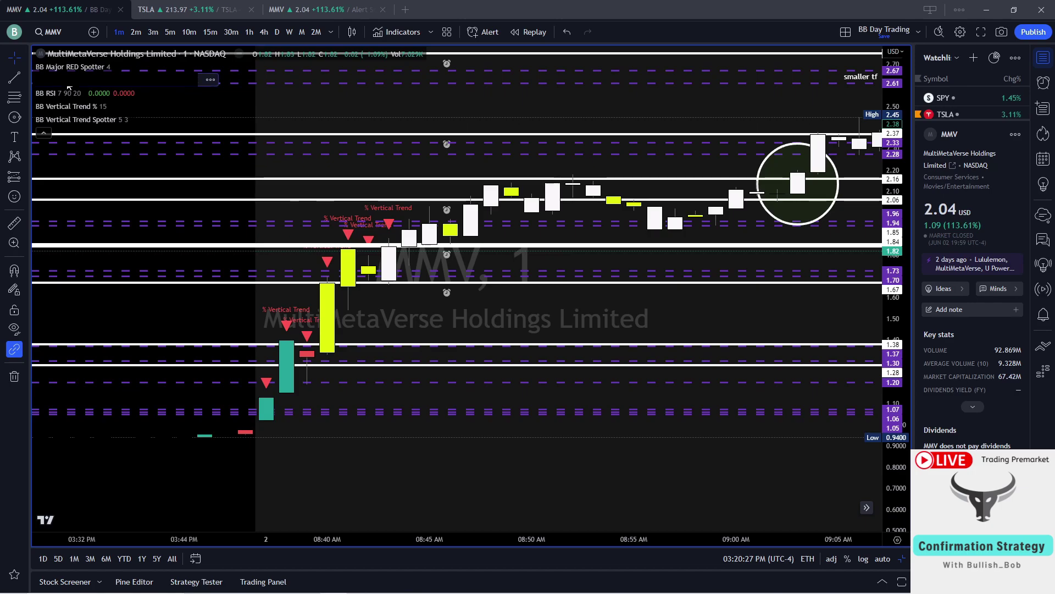
pyautogui.doubleClick(385, 253)
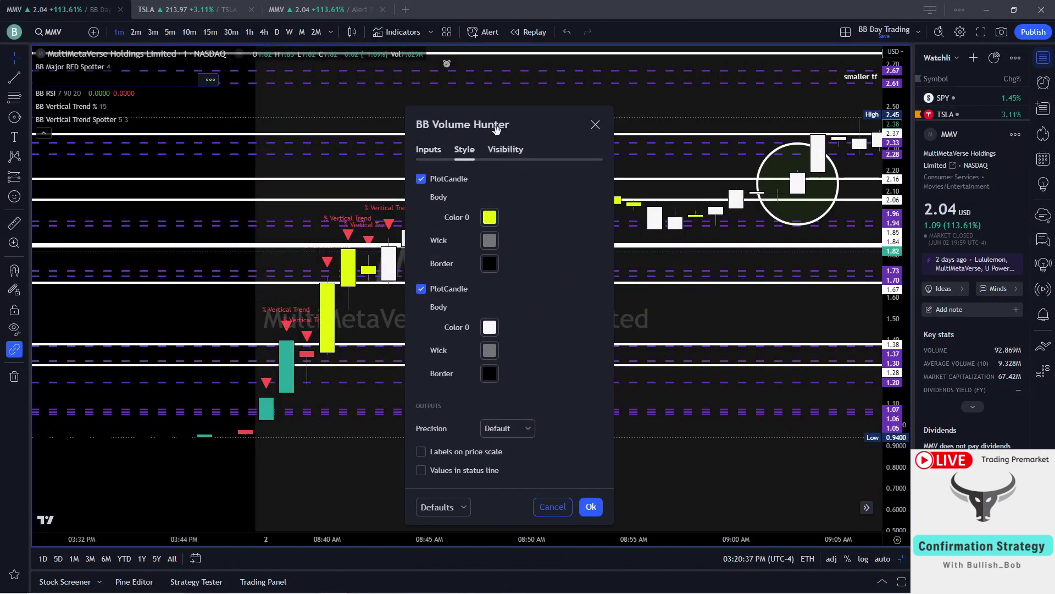
pyautogui.moveTo(526, 119); pyautogui.dragTo(177, 112)
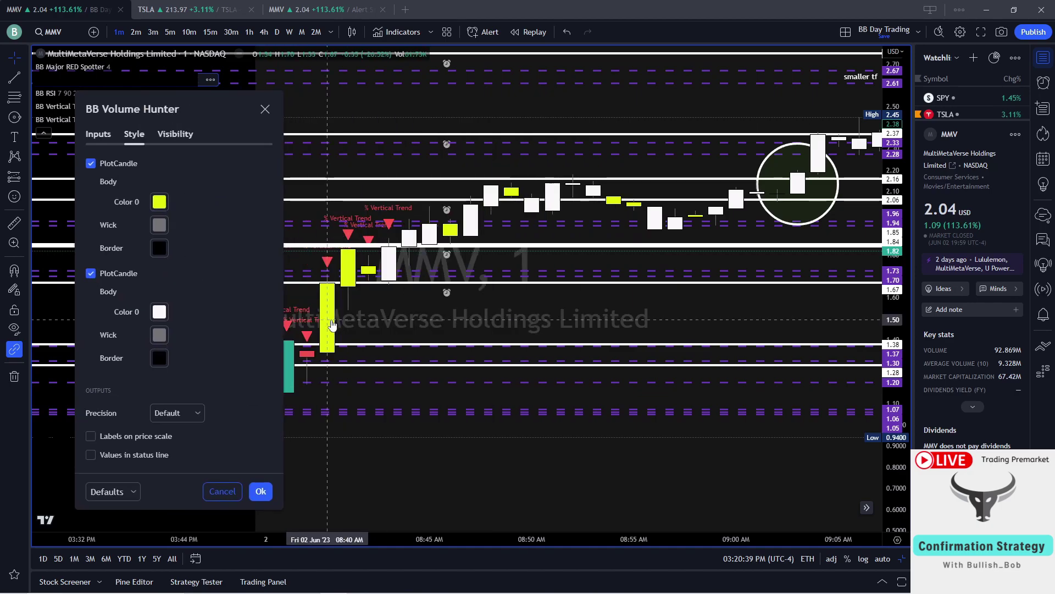
# Try pink, orange and blue as the first PlotCandle body color in BB Volume Hunter, then discard the changes.
pyautogui.click(160, 202)
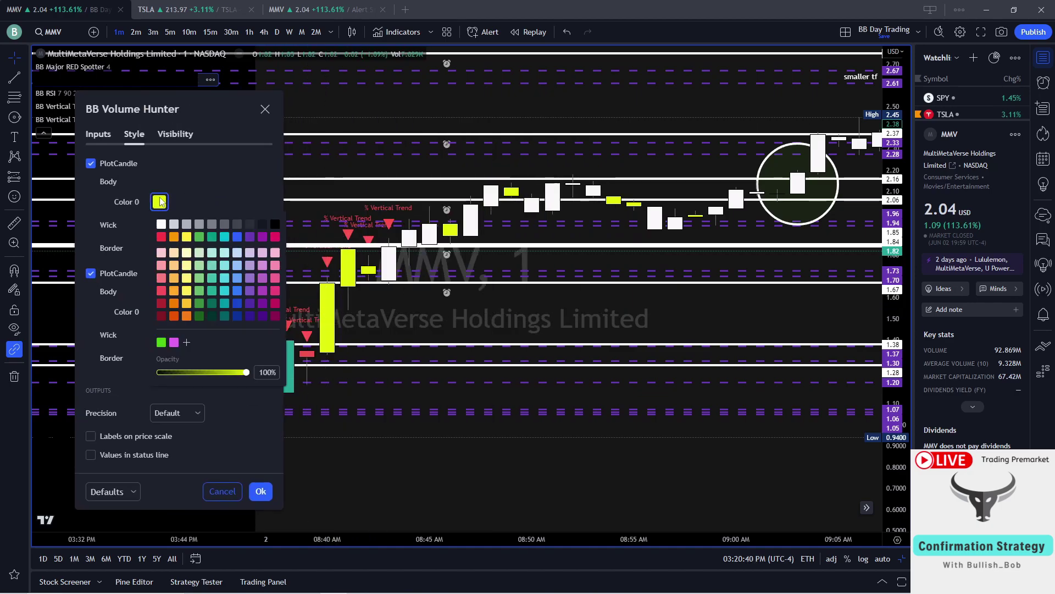
pyautogui.click(274, 237)
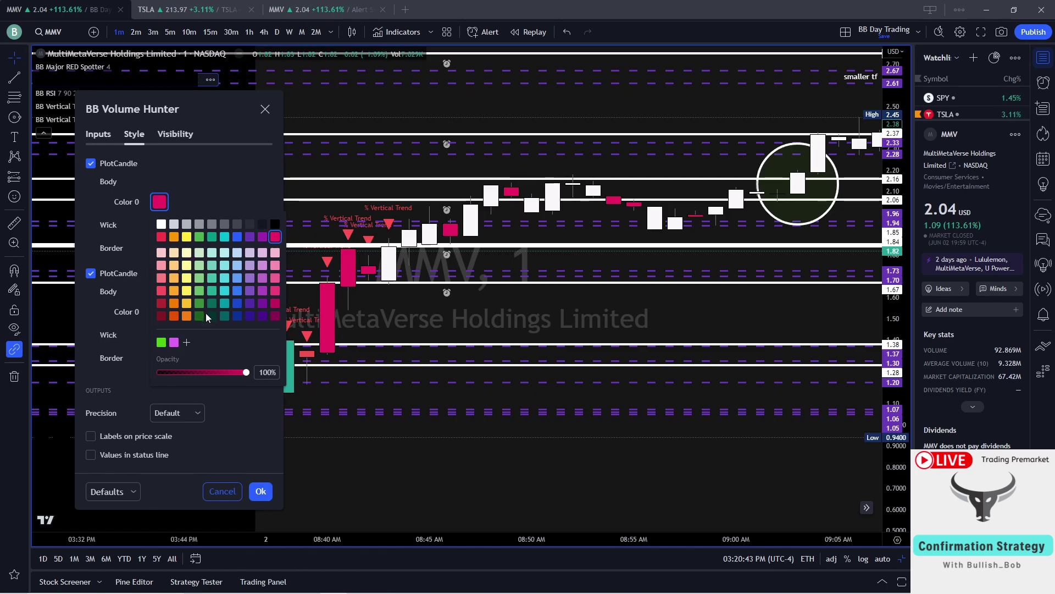
pyautogui.click(187, 303)
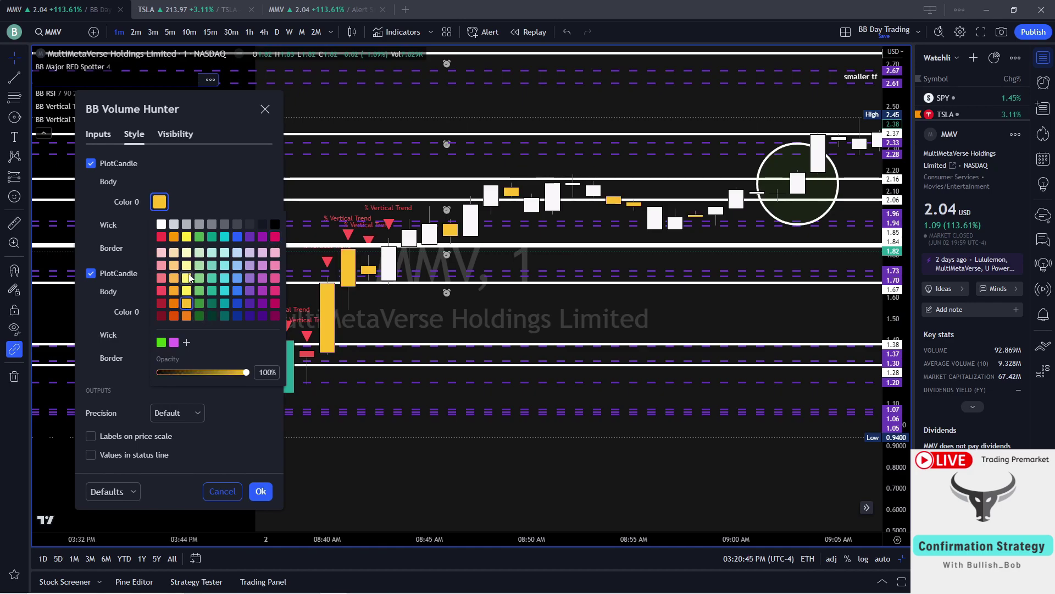
pyautogui.click(237, 278)
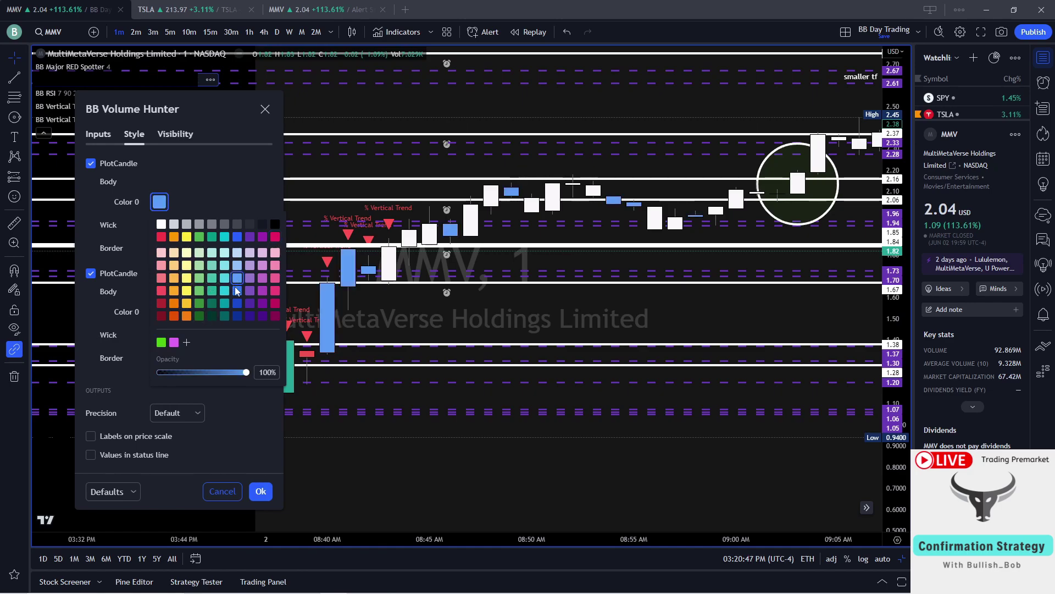
pyautogui.click(222, 491)
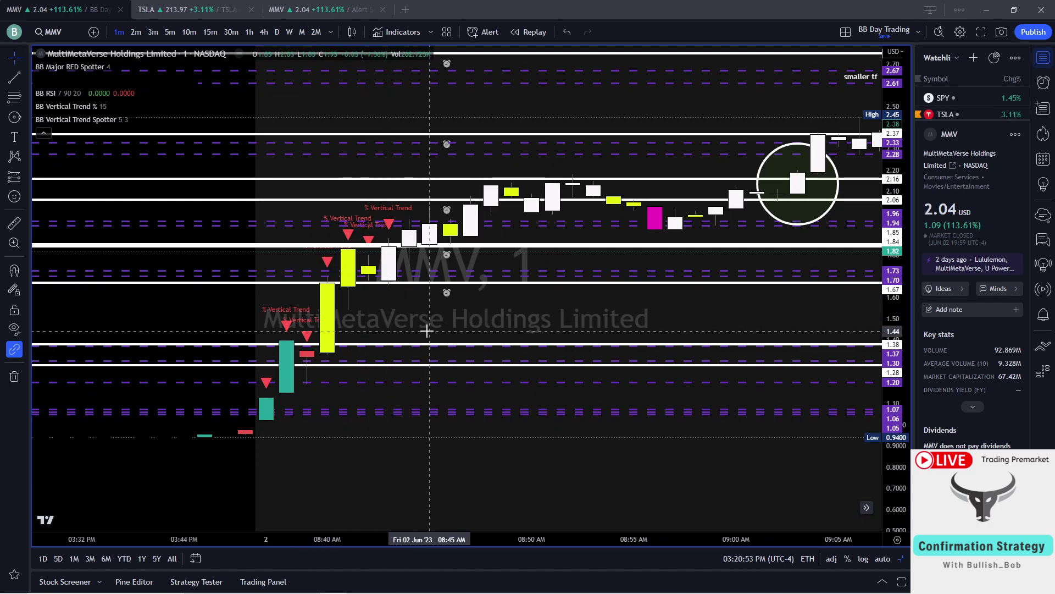
# Examine the MMV candle colors and Vertical Trend markers at the start of the 2 June surge, from 08:37 to 08:46 AM.
pyautogui.scroll(-2, 428, 331)
pyautogui.moveTo(573, 325); pyautogui.dragTo(459, 353)
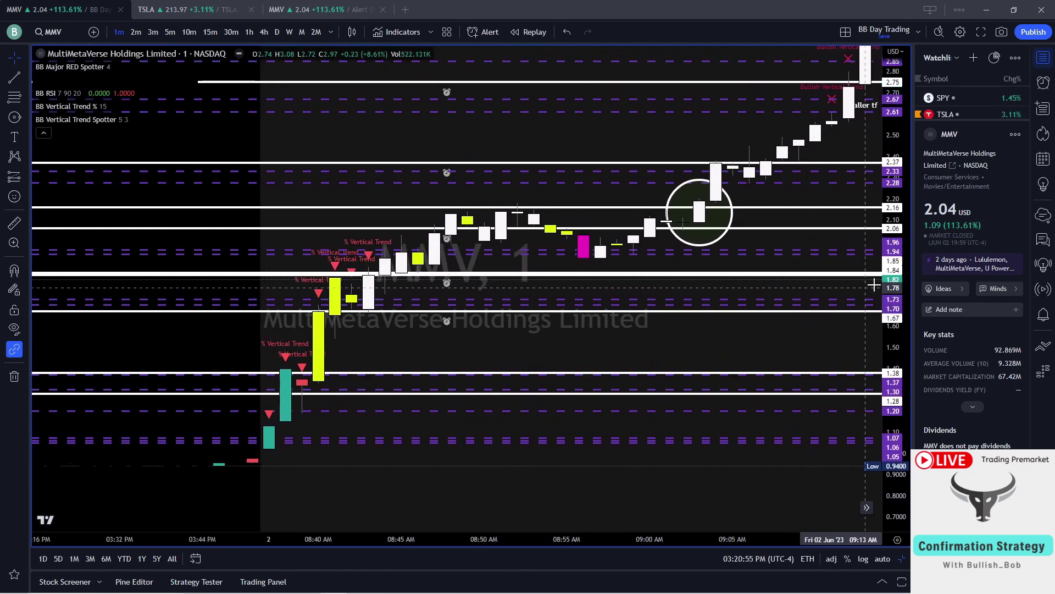
pyautogui.scroll(-2, 745, 343)
pyautogui.moveTo(744, 344); pyautogui.dragTo(598, 372)
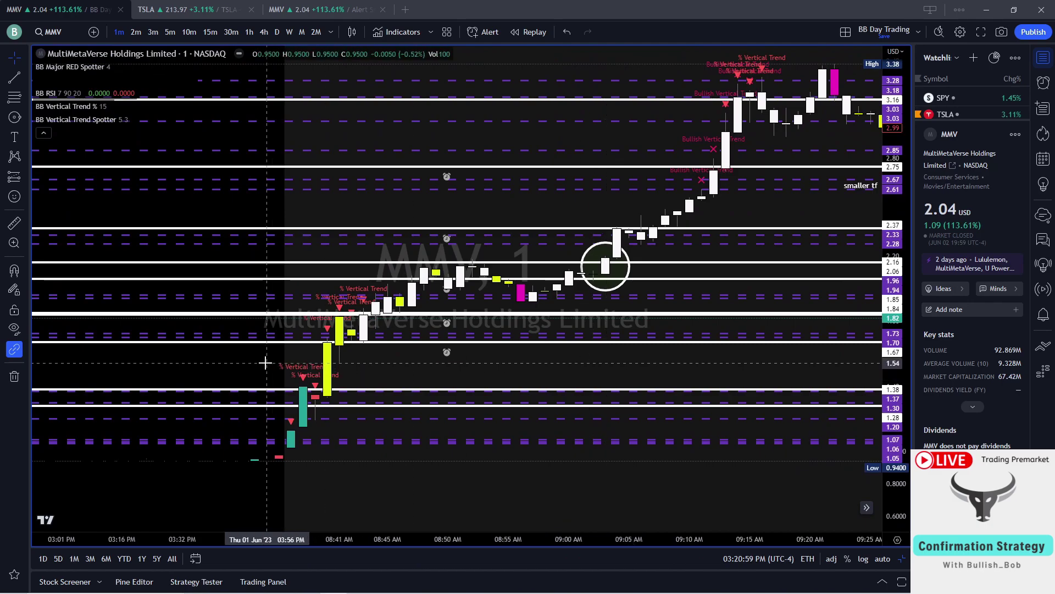
pyautogui.scroll(3, 276, 365)
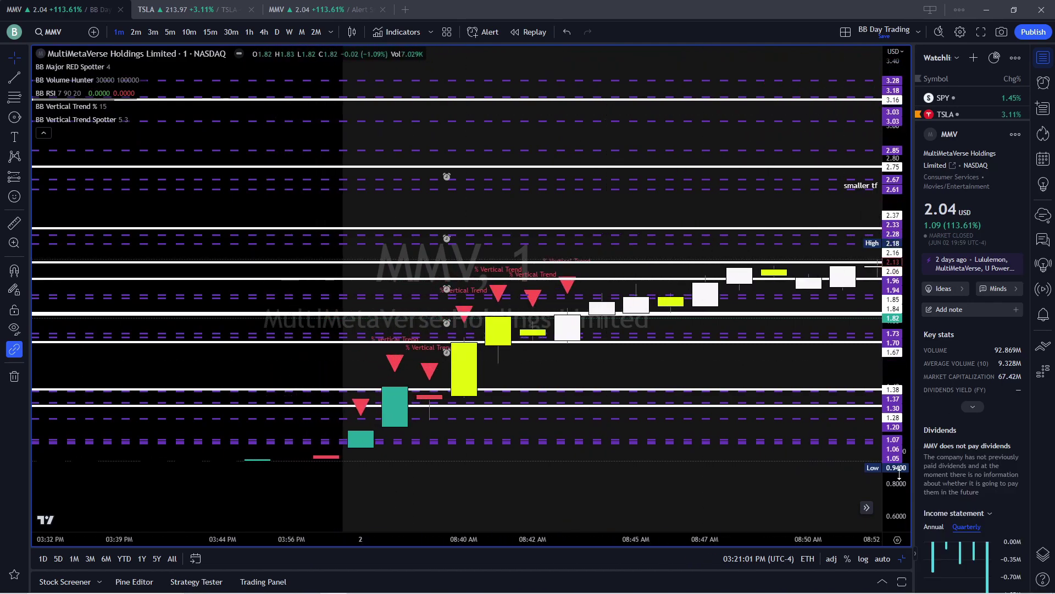
pyautogui.moveTo(898, 473); pyautogui.dragTo(898, 337)
pyautogui.moveTo(343, 428); pyautogui.dragTo(565, 255)
pyautogui.scroll(5, 566, 254)
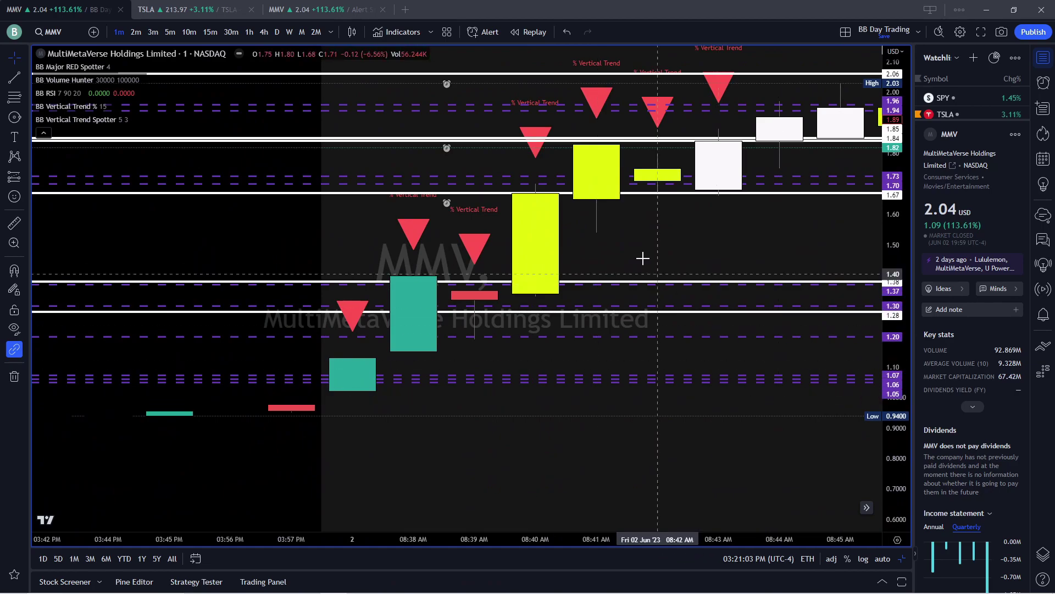
pyautogui.moveTo(658, 276); pyautogui.dragTo(612, 314)
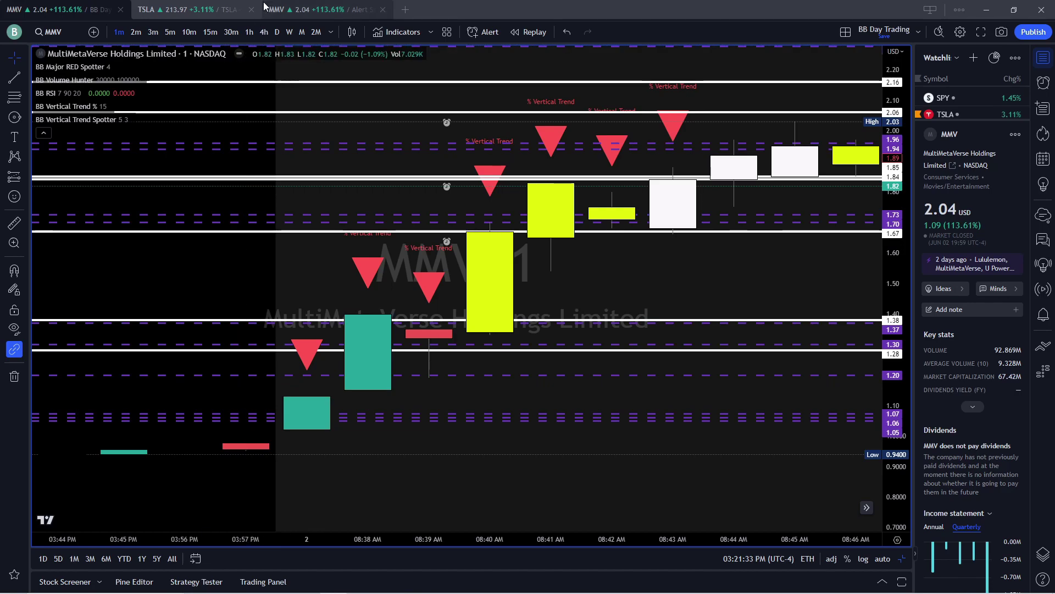
# Switch to the MMV chart using the Alert Set layout and examine the first red-marked candles from 08:37 AM below the 2.16 line.
pyautogui.click(290, 10)
pyautogui.scroll(5, 283, 358)
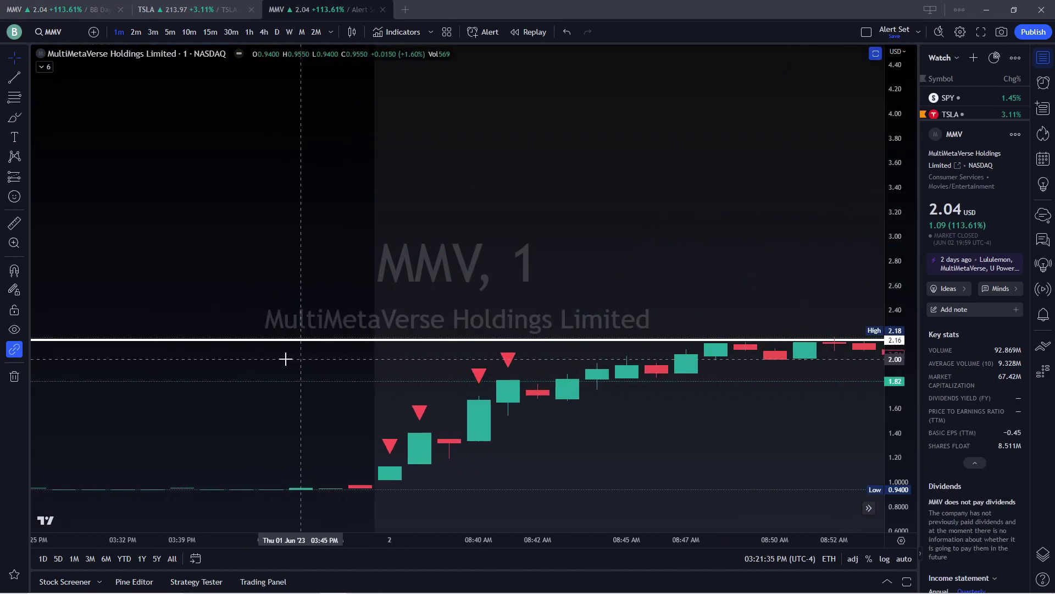
pyautogui.moveTo(906, 475); pyautogui.dragTo(905, 267)
pyautogui.moveTo(659, 338); pyautogui.dragTo(667, 11)
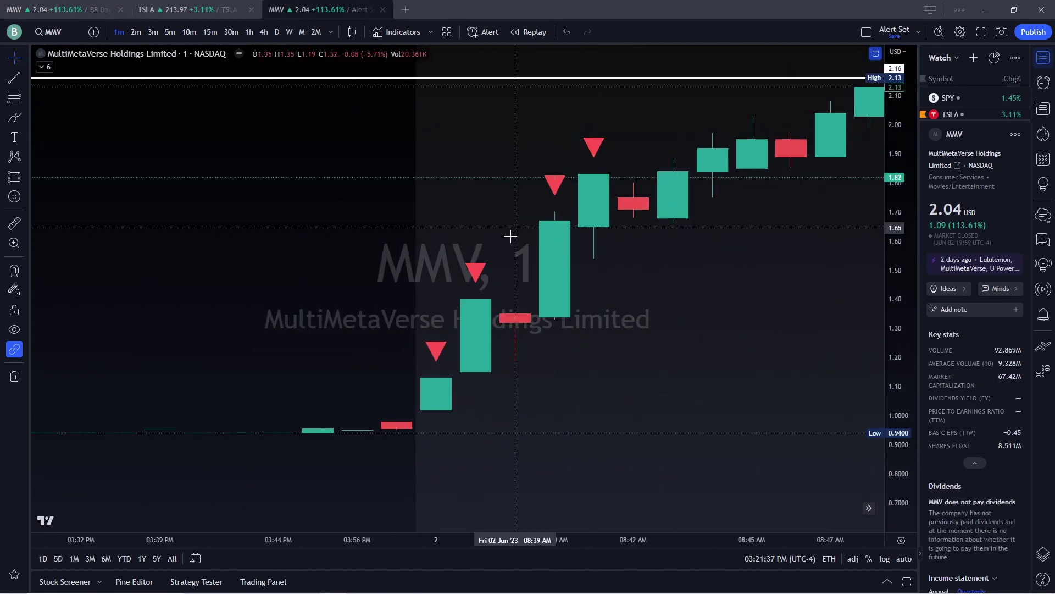
pyautogui.scroll(4, 445, 343)
pyautogui.moveTo(264, 388); pyautogui.dragTo(462, 414)
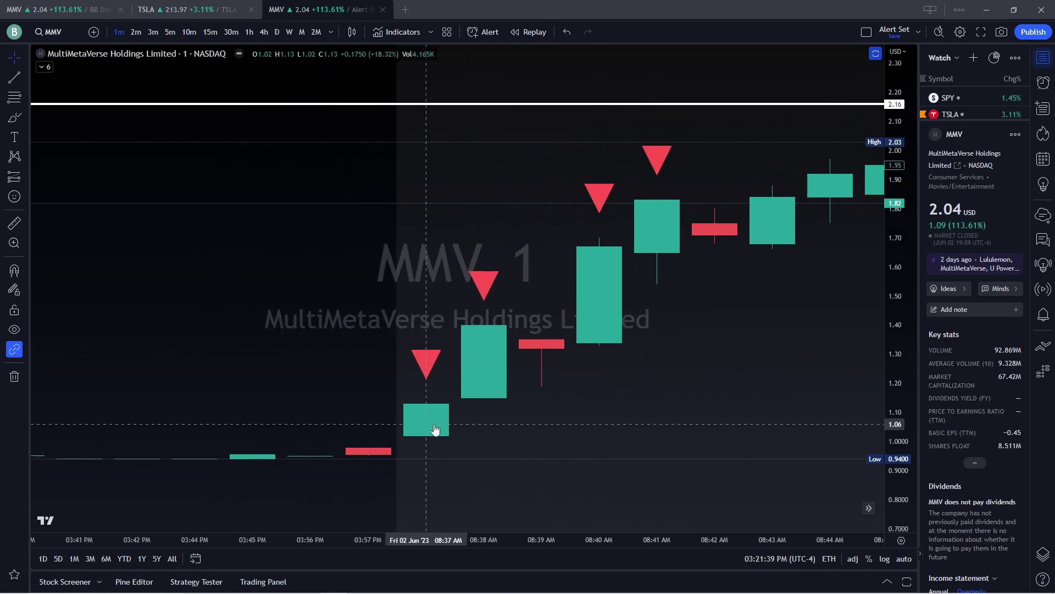
pyautogui.moveTo(687, 416); pyautogui.dragTo(596, 416)
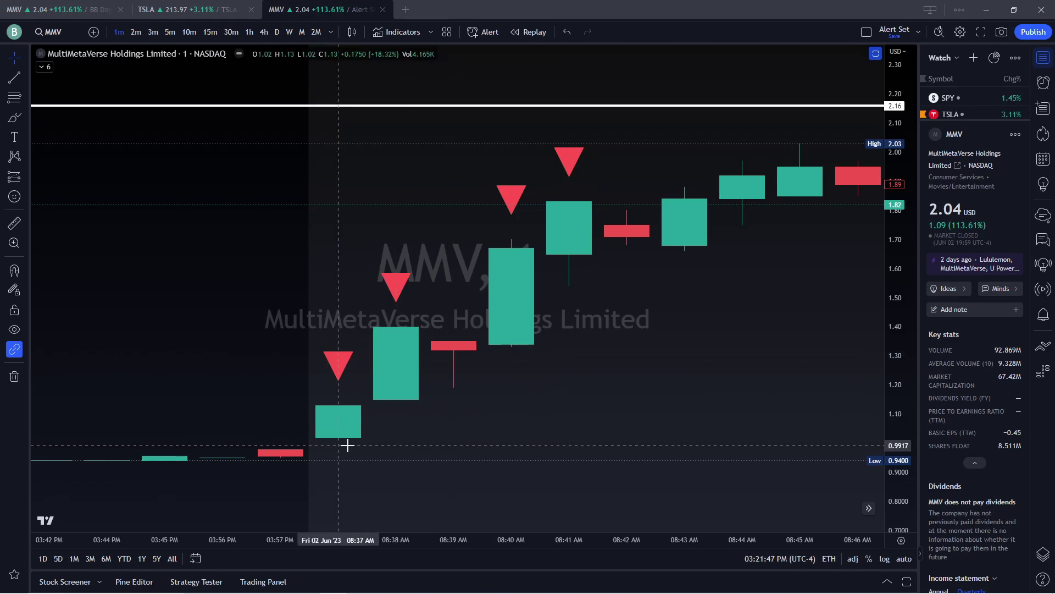
# Compare the four red-marked candles between 08:37 and 08:41 AM with the candles that follow toward the 2.16 line.
pyautogui.scroll(-4, 537, 495)
pyautogui.moveTo(630, 461); pyautogui.dragTo(399, 461)
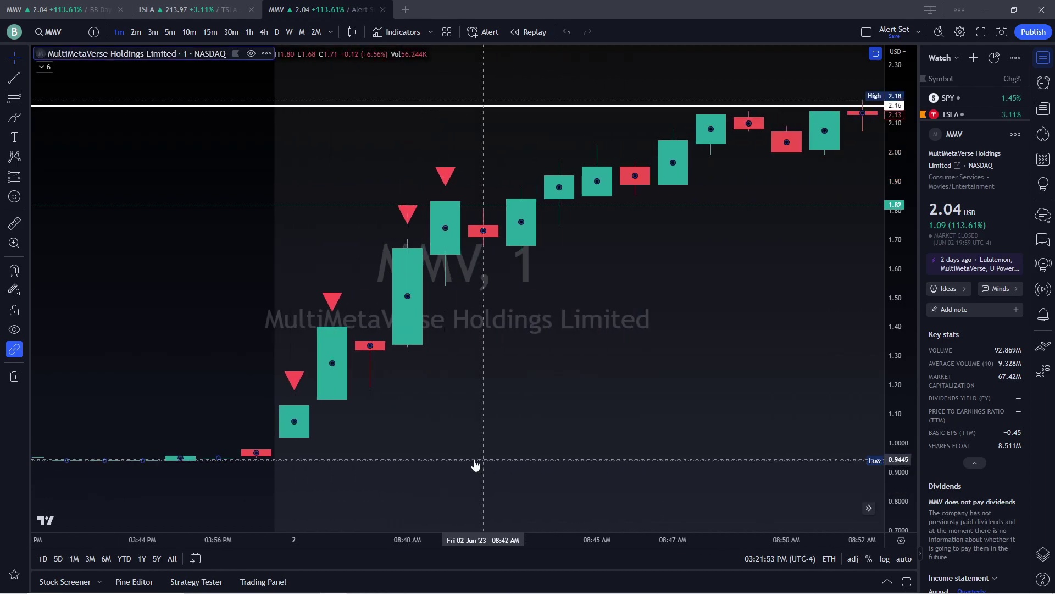
pyautogui.scroll(-10, 522, 406)
pyautogui.moveTo(788, 355); pyautogui.dragTo(437, 399)
pyautogui.scroll(5, 434, 401)
pyautogui.moveTo(228, 415); pyautogui.dragTo(799, 387)
pyautogui.scroll(4, 555, 403)
pyautogui.moveTo(484, 401); pyautogui.dragTo(525, 391)
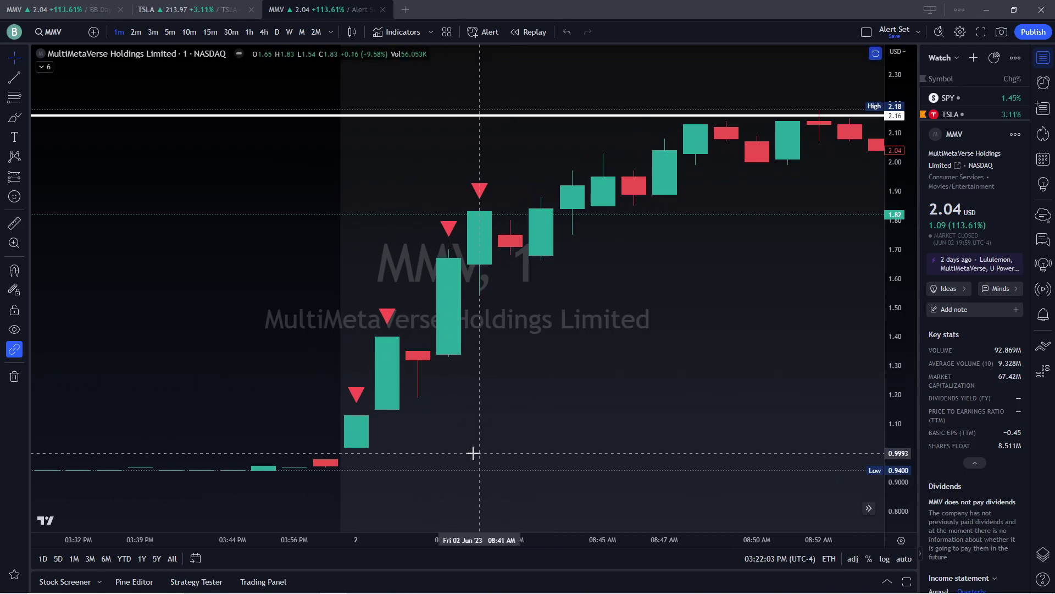
pyautogui.moveTo(474, 438); pyautogui.dragTo(570, 419)
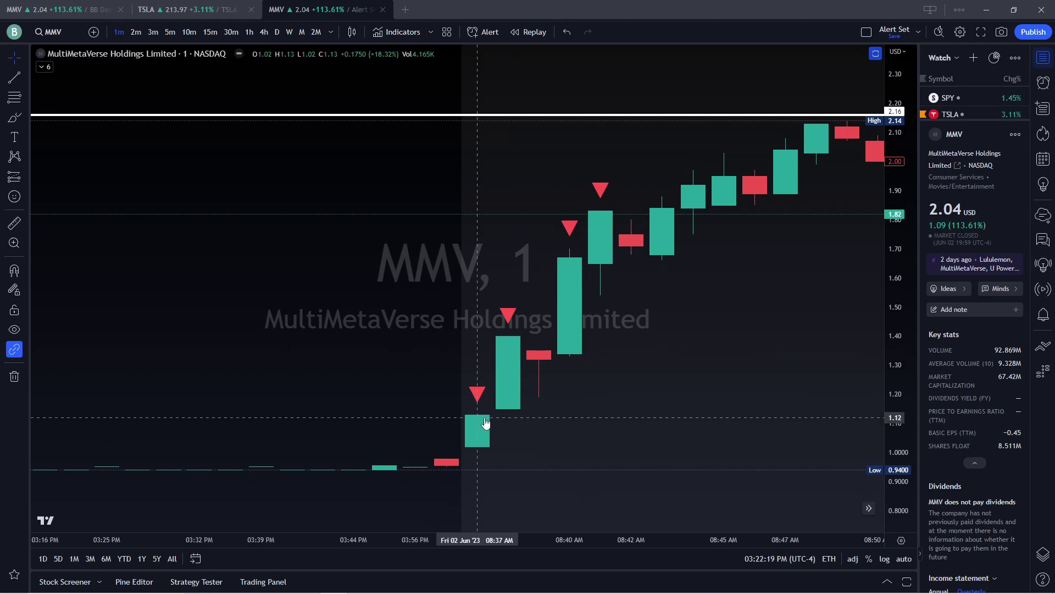
pyautogui.moveTo(624, 374); pyautogui.dragTo(536, 397)
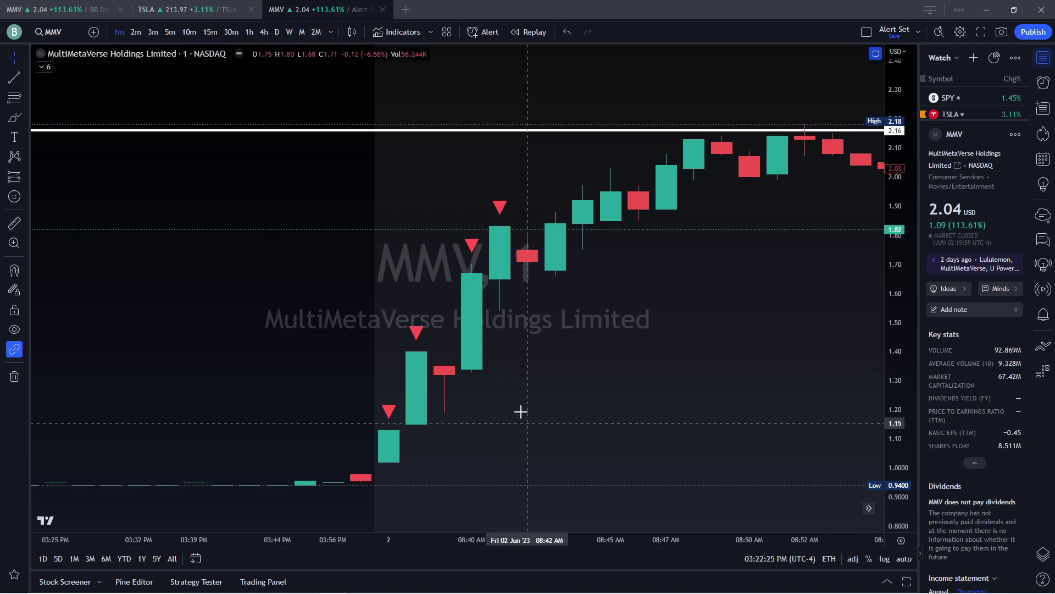
pyautogui.scroll(2, 513, 423)
pyautogui.scroll(-1, 497, 423)
pyautogui.moveTo(536, 411); pyautogui.dragTo(480, 385)
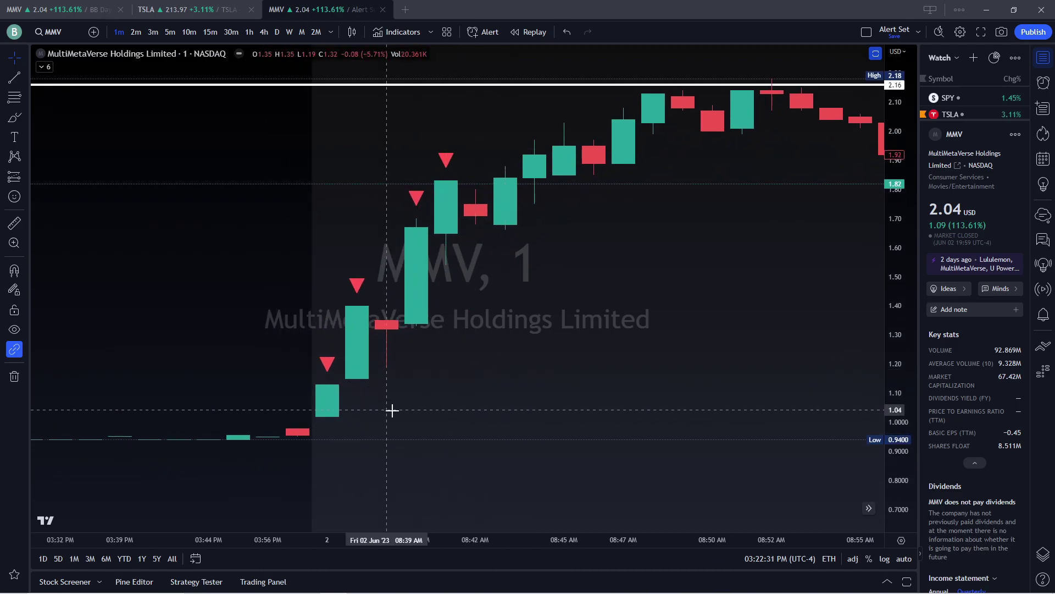
pyautogui.scroll(2, 414, 426)
pyautogui.moveTo(349, 407); pyautogui.dragTo(557, 427)
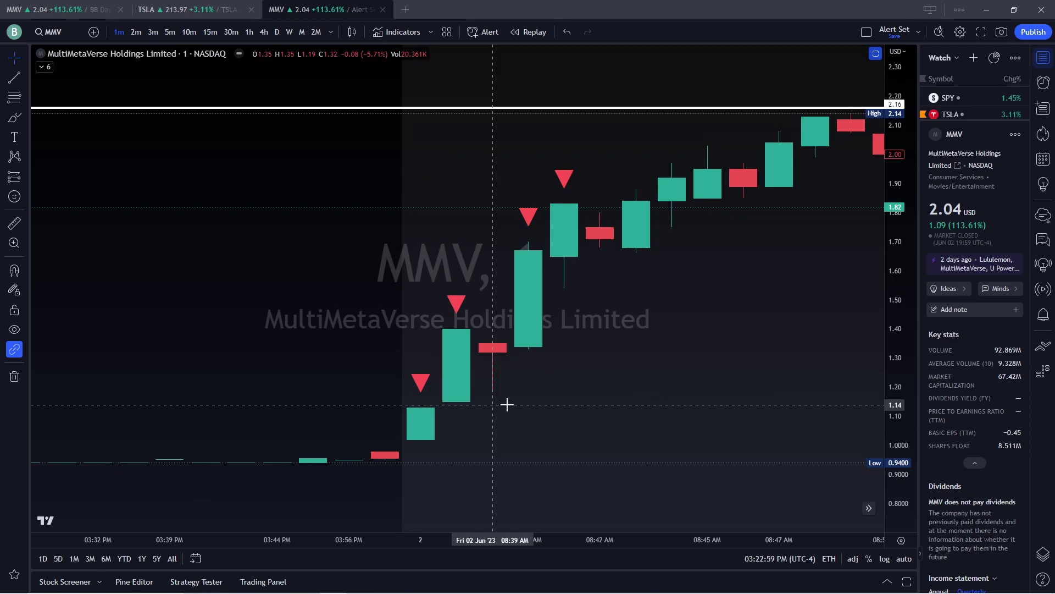
# Review the Alert Set chart from the 08:37 AM surge through the break above the 2.16 line after 09:00 AM.
pyautogui.scroll(-1, 589, 377)
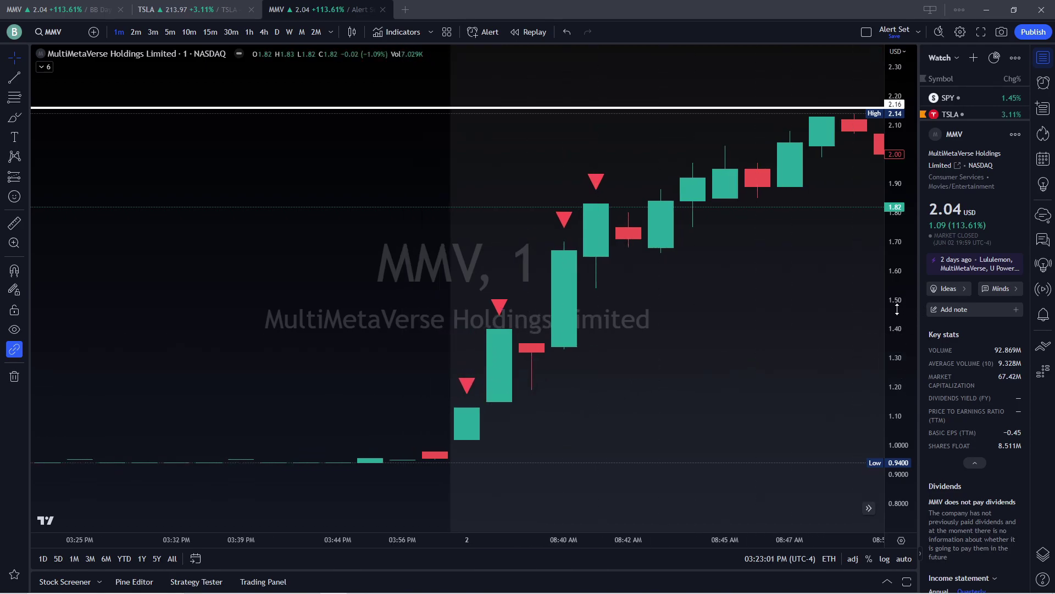
pyautogui.moveTo(899, 310); pyautogui.dragTo(900, 352)
pyautogui.scroll(-3, 836, 388)
pyautogui.moveTo(793, 346); pyautogui.dragTo(502, 374)
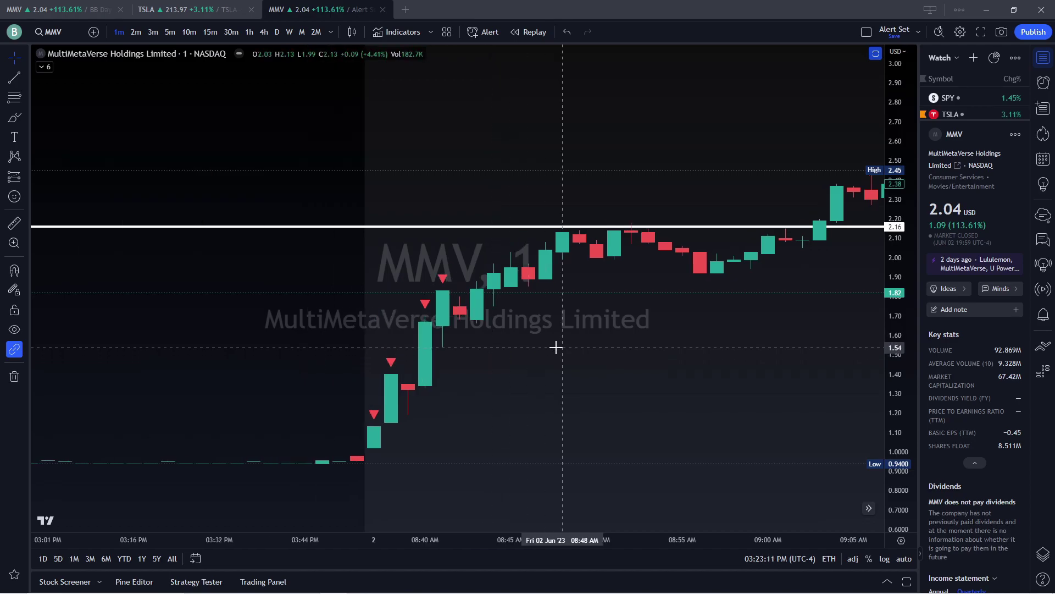
pyautogui.scroll(-1, 487, 365)
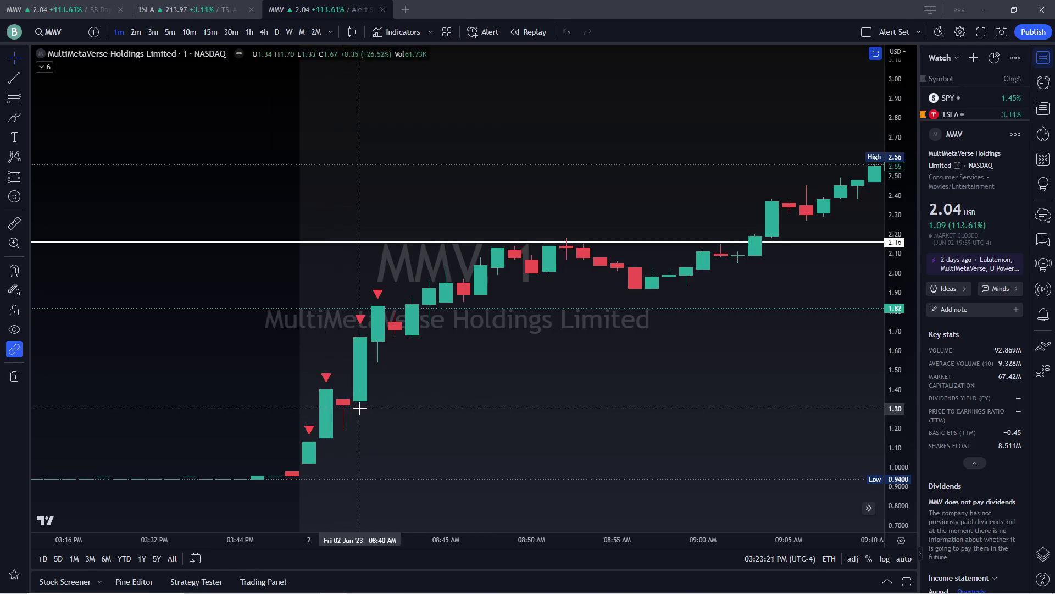
# Return to the MMV chart using the BB Day Trading layout and review the colored candles from 08:37 AM to the circled breakout.
pyautogui.click(48, 11)
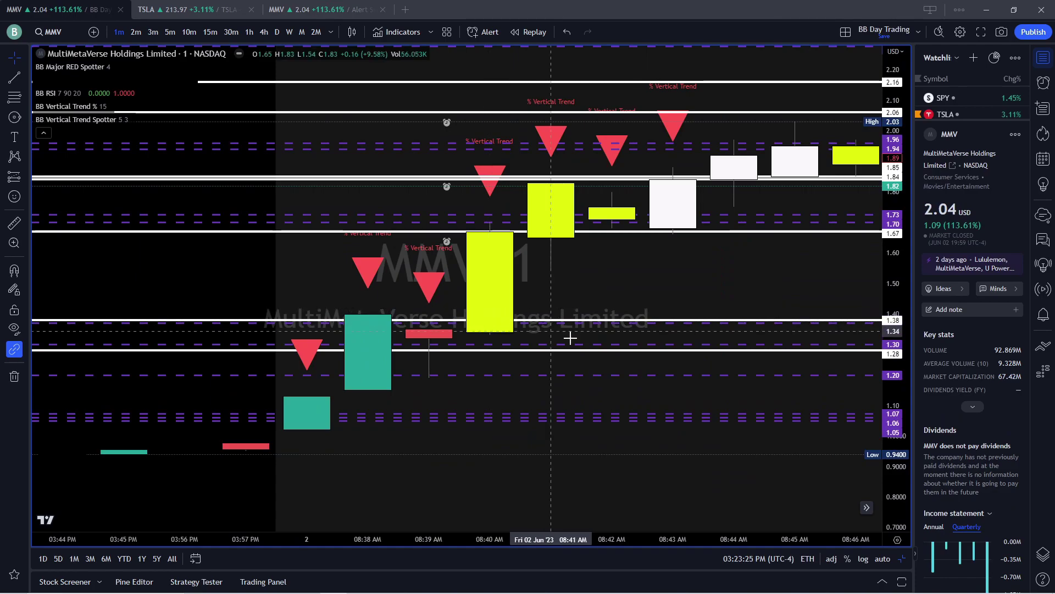
pyautogui.scroll(-2, 704, 321)
pyautogui.scroll(-8, 705, 321)
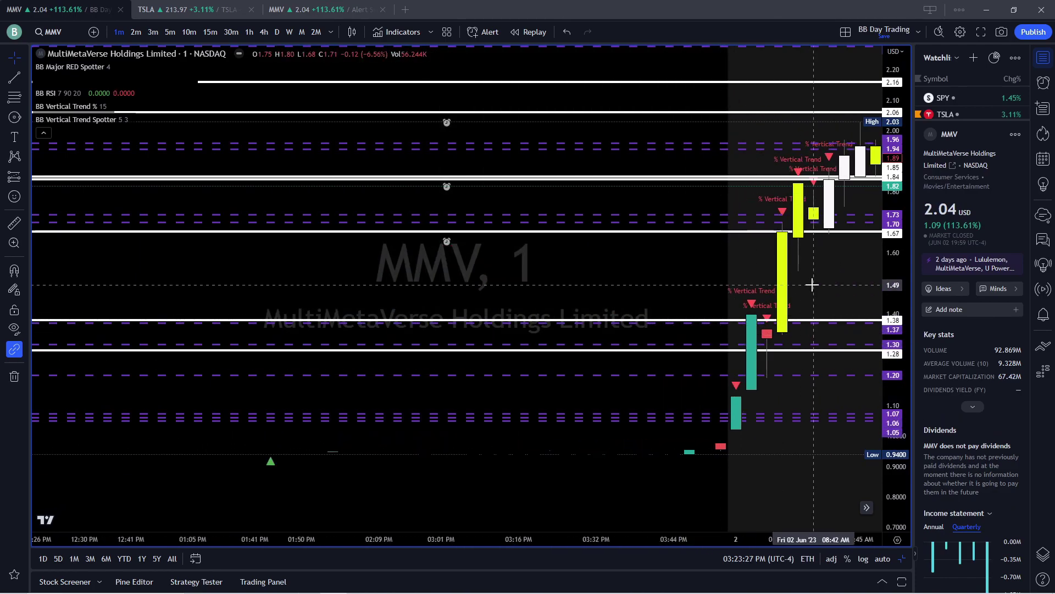
pyautogui.moveTo(810, 287); pyautogui.dragTo(419, 353)
pyautogui.moveTo(892, 290); pyautogui.dragTo(892, 393)
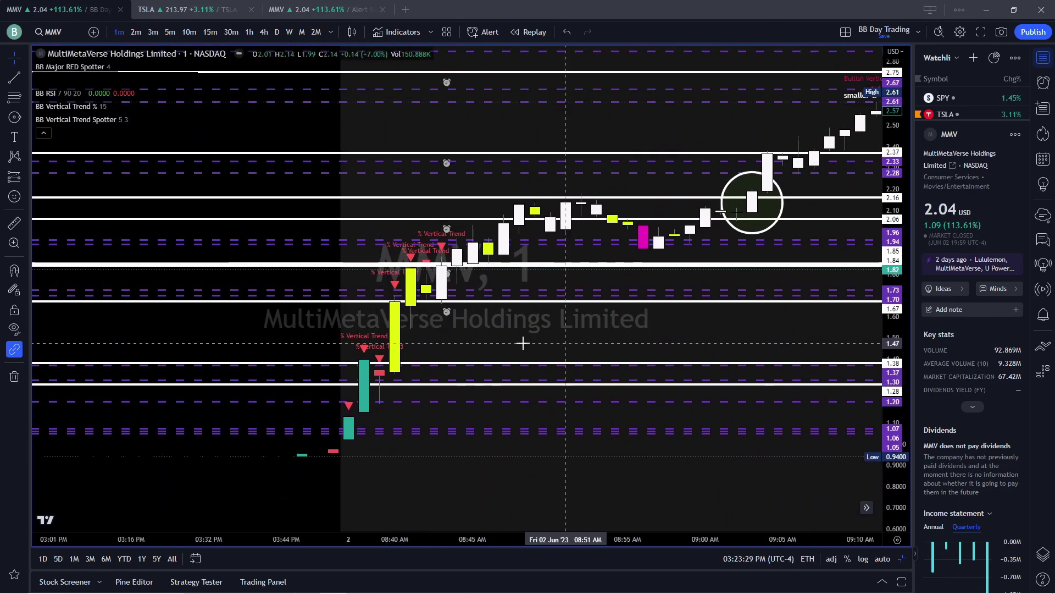
pyautogui.scroll(3, 377, 338)
pyautogui.moveTo(312, 328); pyautogui.dragTo(377, 358)
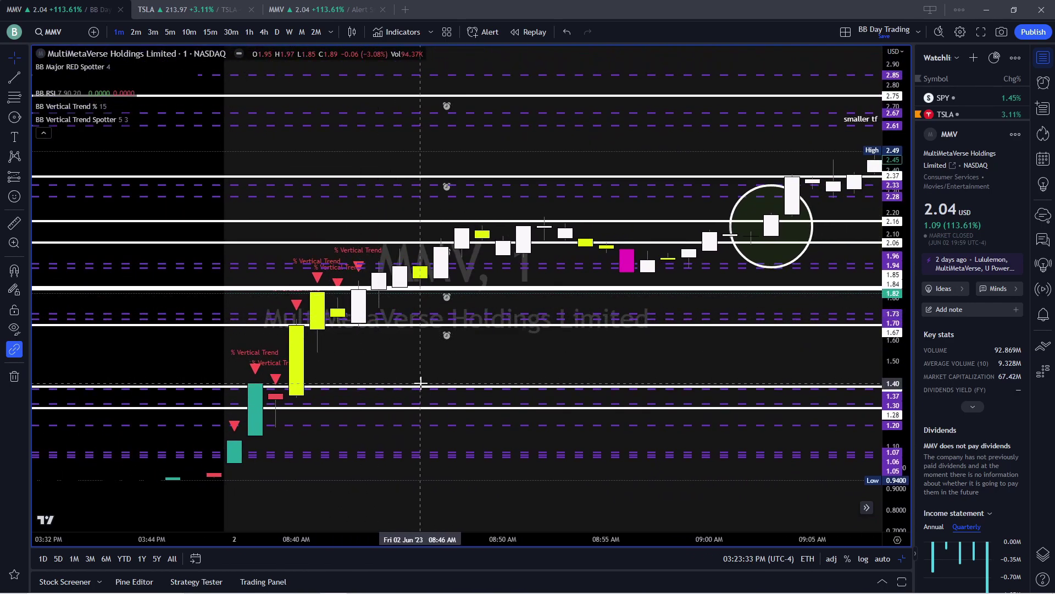
# Review MMV's price action after the circled breakout, including the Bullish Vertical Trend markers and the candles through 10:40 AM.
pyautogui.scroll(-9, 426, 382)
pyautogui.moveTo(738, 350); pyautogui.dragTo(392, 369)
pyautogui.moveTo(891, 252); pyautogui.dragTo(885, 385)
pyautogui.moveTo(734, 231); pyautogui.dragTo(509, 357)
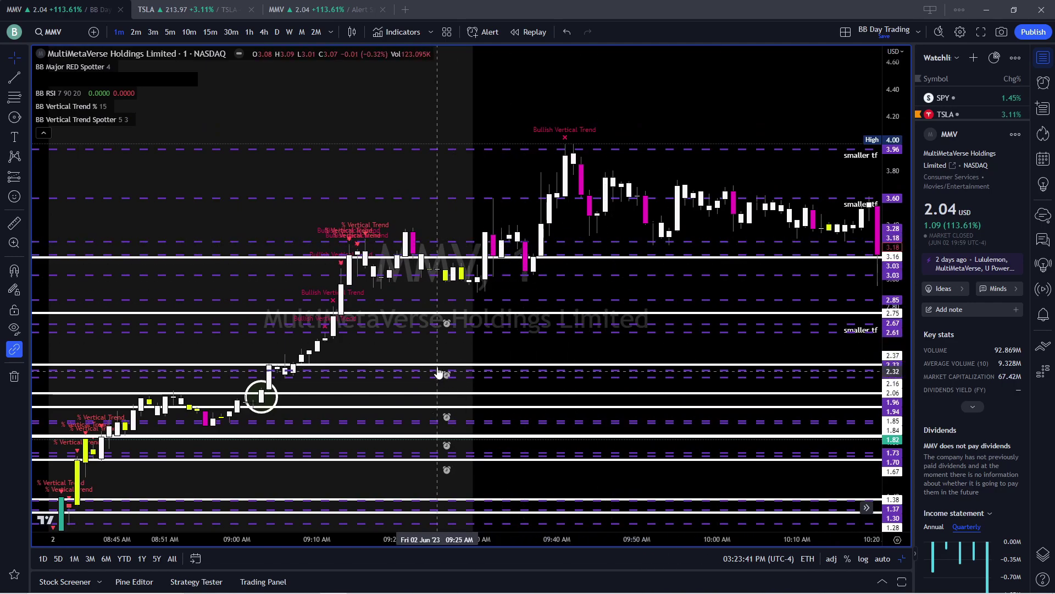
pyautogui.moveTo(632, 232); pyautogui.dragTo(437, 283)
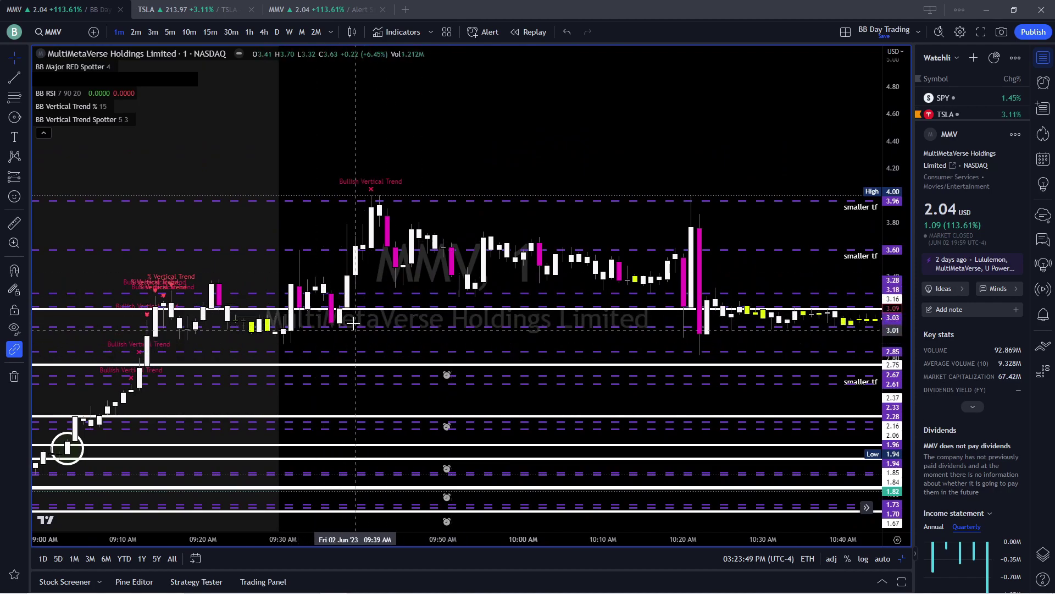
pyautogui.moveTo(303, 248); pyautogui.dragTo(502, 204)
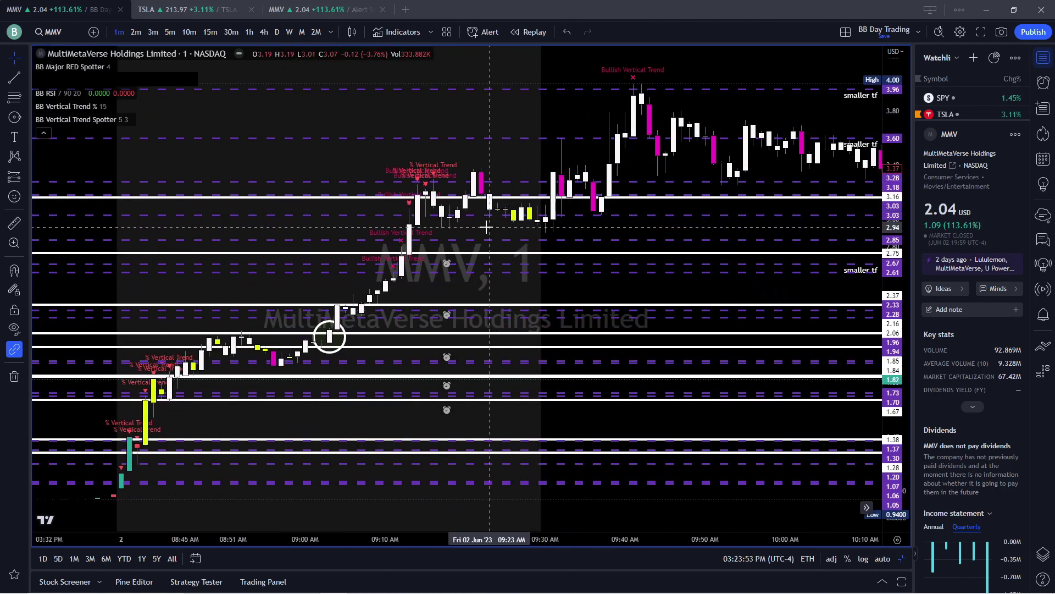
# Go back to the start of the surge and examine the yellow, white and magenta candles between 08:37 and 08:57 AM.
pyautogui.moveTo(189, 412); pyautogui.dragTo(471, 405)
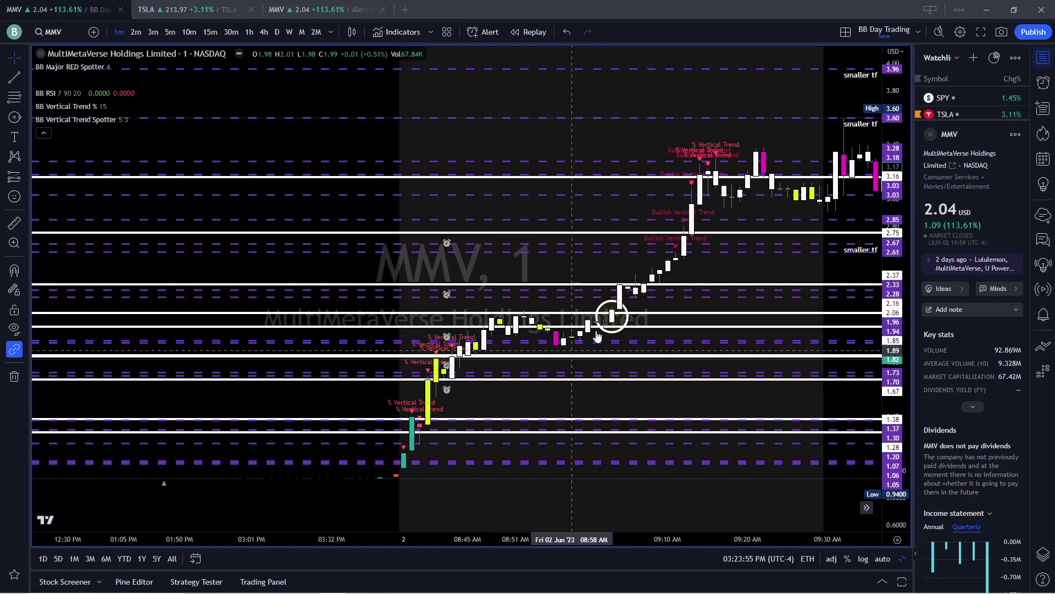
pyautogui.moveTo(902, 482); pyautogui.dragTo(899, 330)
pyautogui.moveTo(692, 447); pyautogui.dragTo(732, 420)
pyautogui.scroll(5, 525, 341)
pyautogui.moveTo(193, 358); pyautogui.dragTo(586, 377)
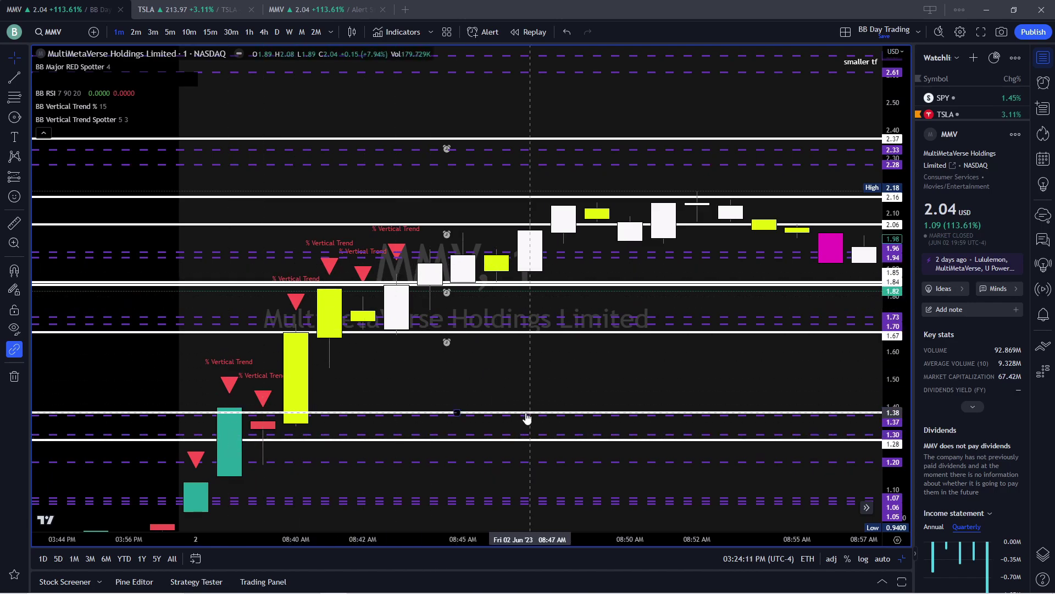
# Collapse the indicator legend and draw a rectangle from about 2.15 down to 1.72 over the candles before the circled breakout, ending near 09:15 AM.
pyautogui.scroll(-9, 529, 419)
pyautogui.moveTo(760, 391); pyautogui.dragTo(353, 412)
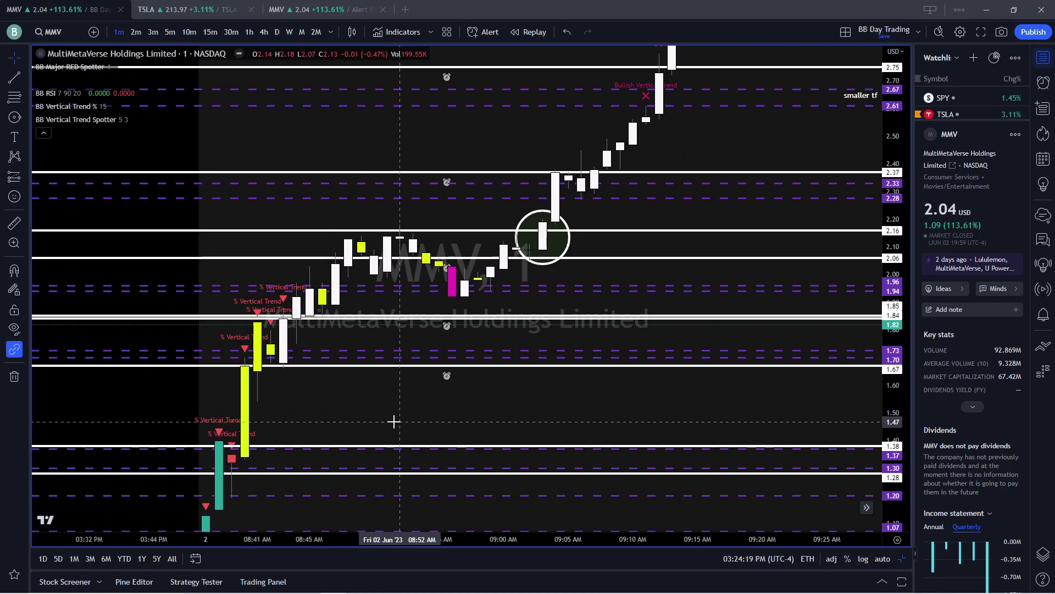
pyautogui.moveTo(617, 253); pyautogui.dragTo(607, 287)
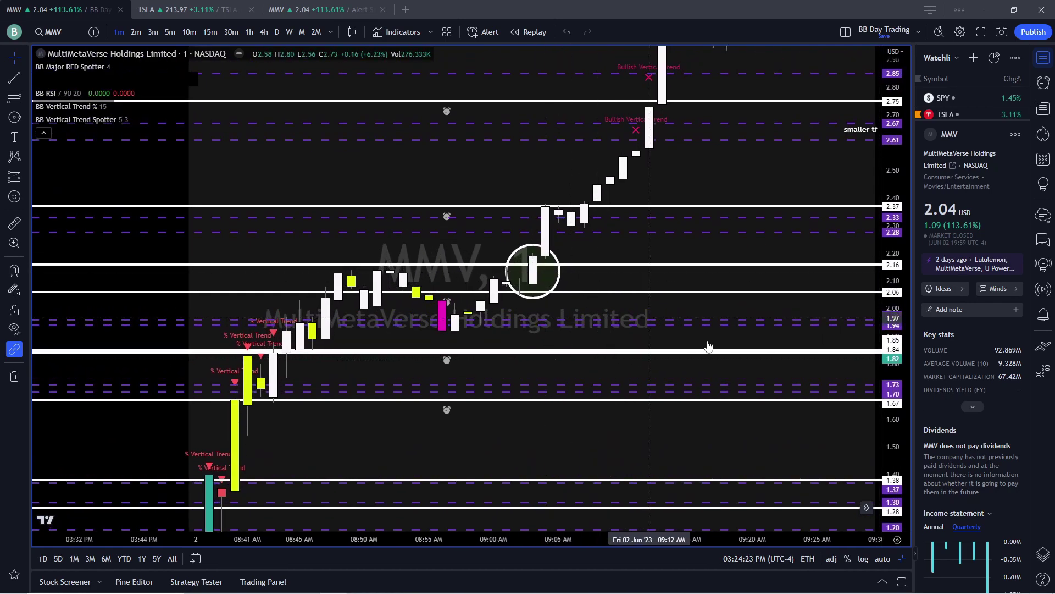
pyautogui.moveTo(893, 467); pyautogui.dragTo(893, 347)
pyautogui.moveTo(564, 364); pyautogui.dragTo(798, 264)
pyautogui.moveTo(732, 262); pyautogui.dragTo(557, 266)
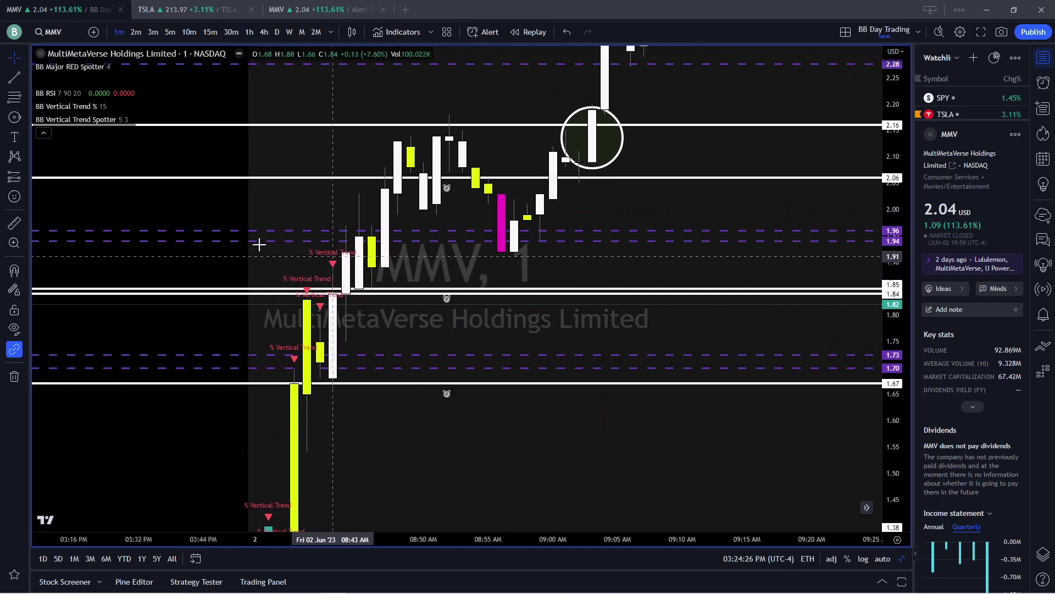
pyautogui.click(43, 133)
pyautogui.moveTo(27, 114)
pyautogui.click(50, 162)
pyautogui.moveTo(229, 129); pyautogui.dragTo(747, 359)
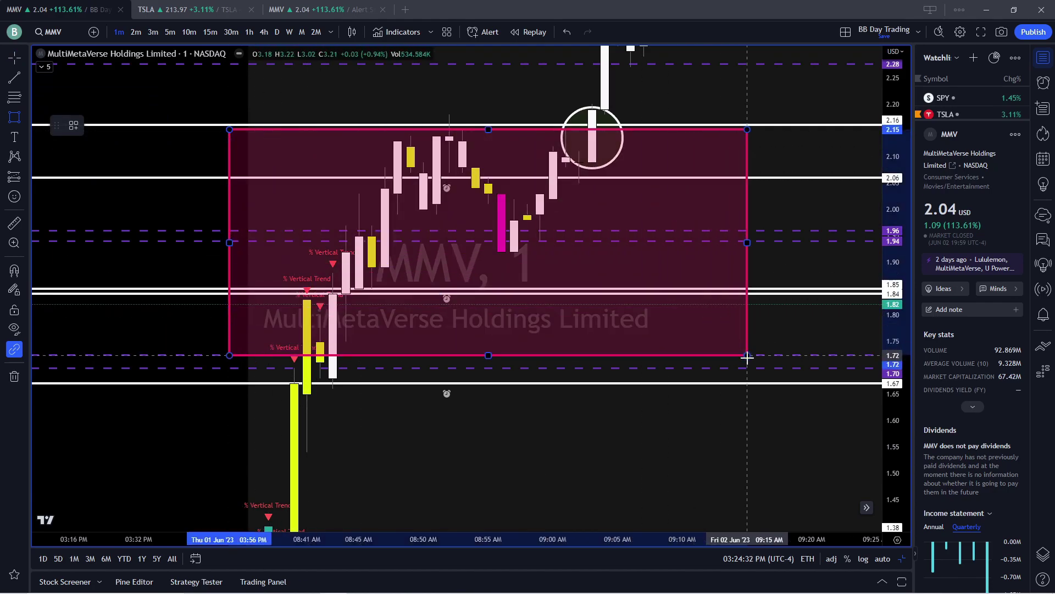
pyautogui.click(791, 342)
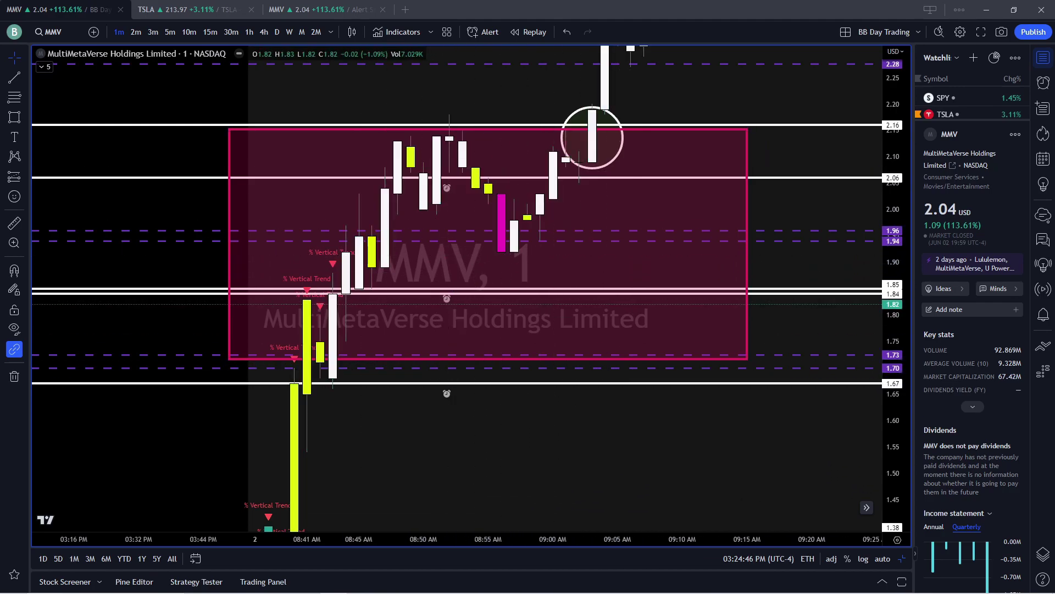
# Switch to Discord's bb-marked-charts channel and enlarge the "MMV updated" chart posted 06/02/2023 at 8:39 AM.
pyautogui.moveTo(0, 153); pyautogui.dragTo(464, 207)
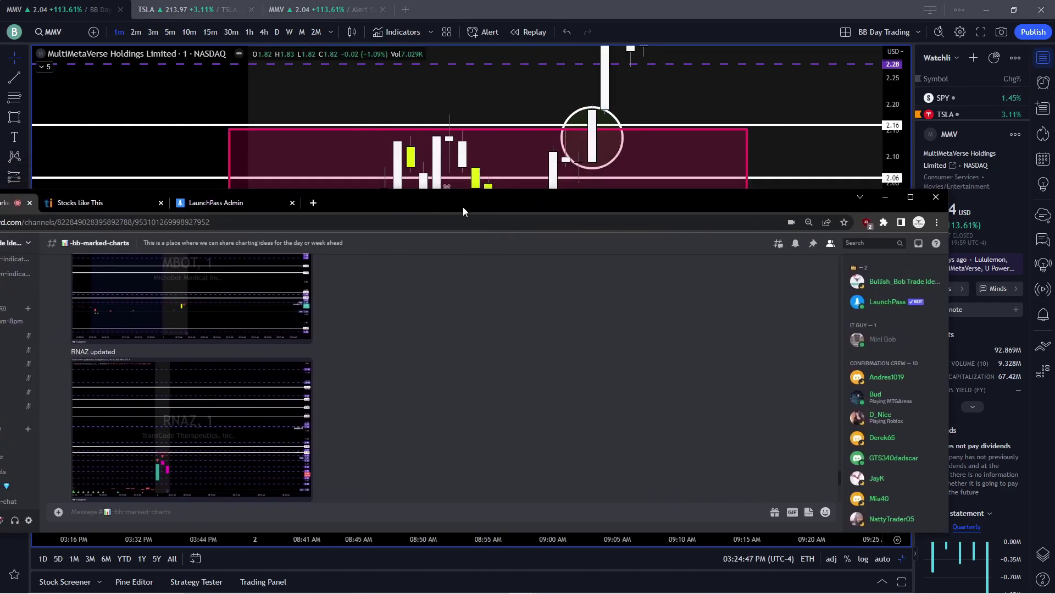
pyautogui.click(915, 197)
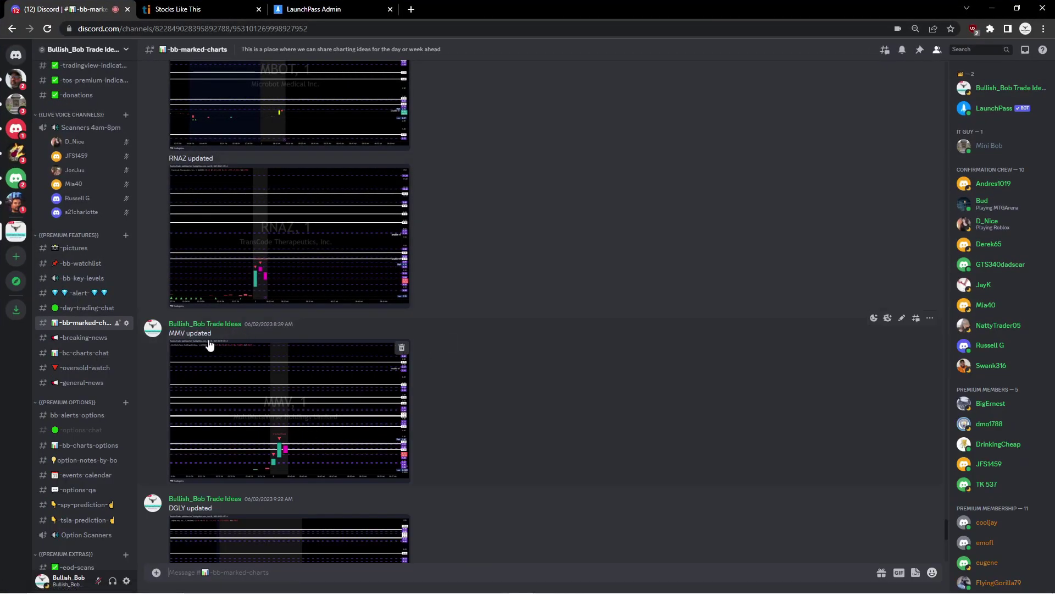
pyautogui.click(242, 404)
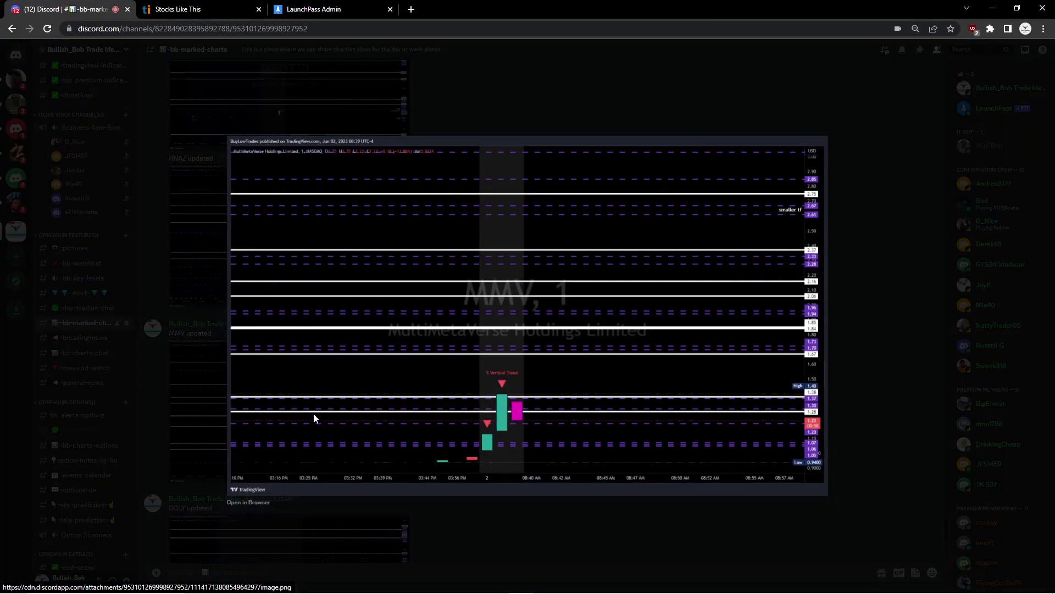
# Examine the posted MMV chart at full size in the browser and return to the TradingView chart.
pyautogui.click(258, 501)
pyautogui.scroll(-5, 508, 424)
pyautogui.scroll(-5, 559, 417)
pyautogui.hotkey('ctrl', '-')
pyautogui.hotkey('ctrl', '-')
pyautogui.hotkey('ctrl', '-')
pyautogui.hotkey('ctrl', '-')
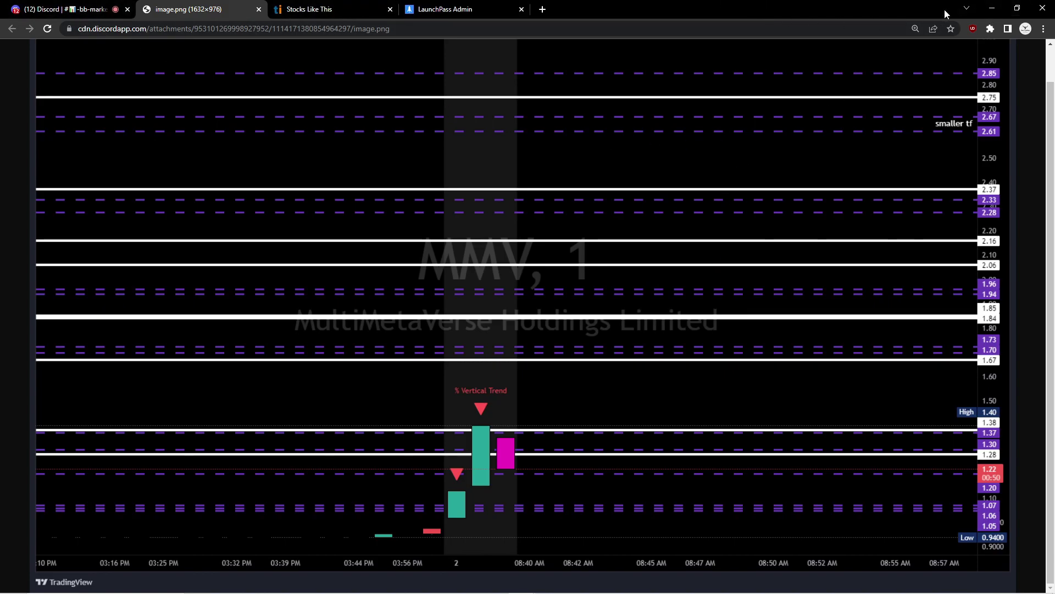
pyautogui.click(993, 8)
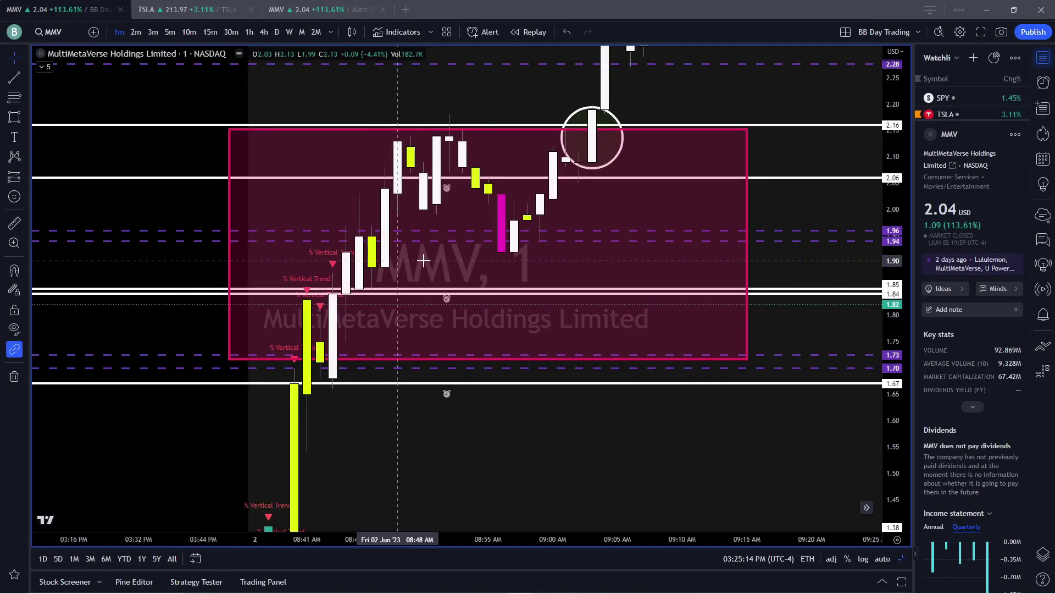
# Delete the rectangle drawn over the candles before the circled breakout.
pyautogui.moveTo(894, 261); pyautogui.dragTo(894, 397)
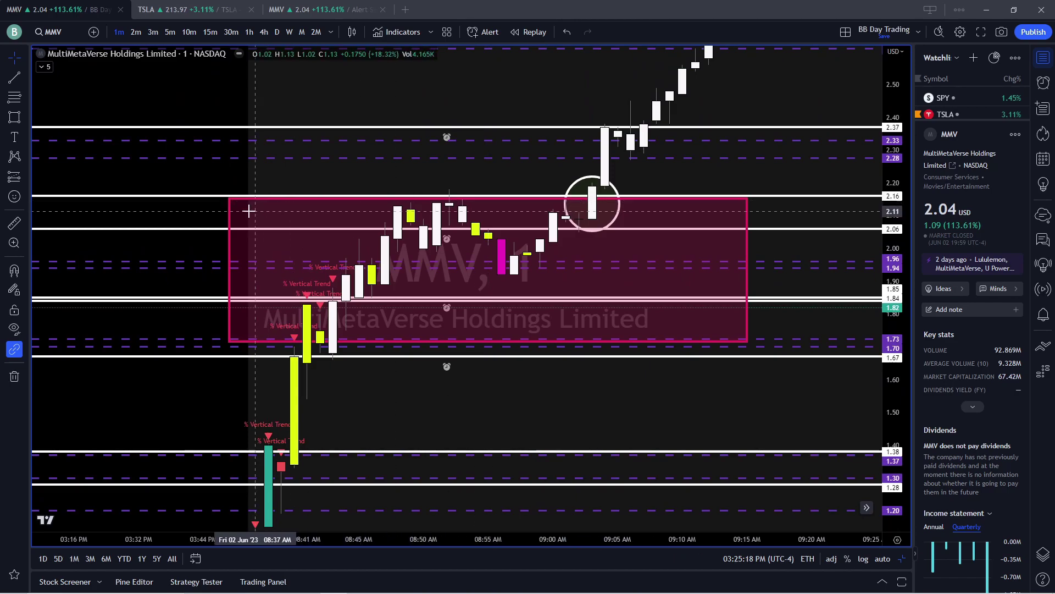
pyautogui.click(229, 215)
pyautogui.click(236, 129)
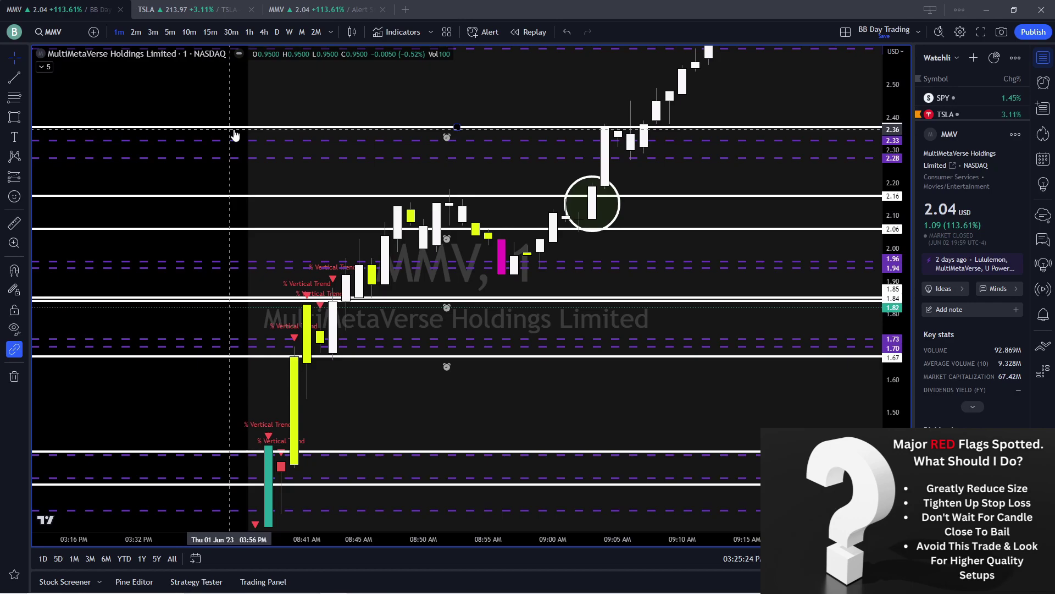
# Compare the candles around the circled breakout with the low-volume coloring hidden and shown, and collapse the indicator legend.
pyautogui.moveTo(656, 179); pyautogui.dragTo(594, 251)
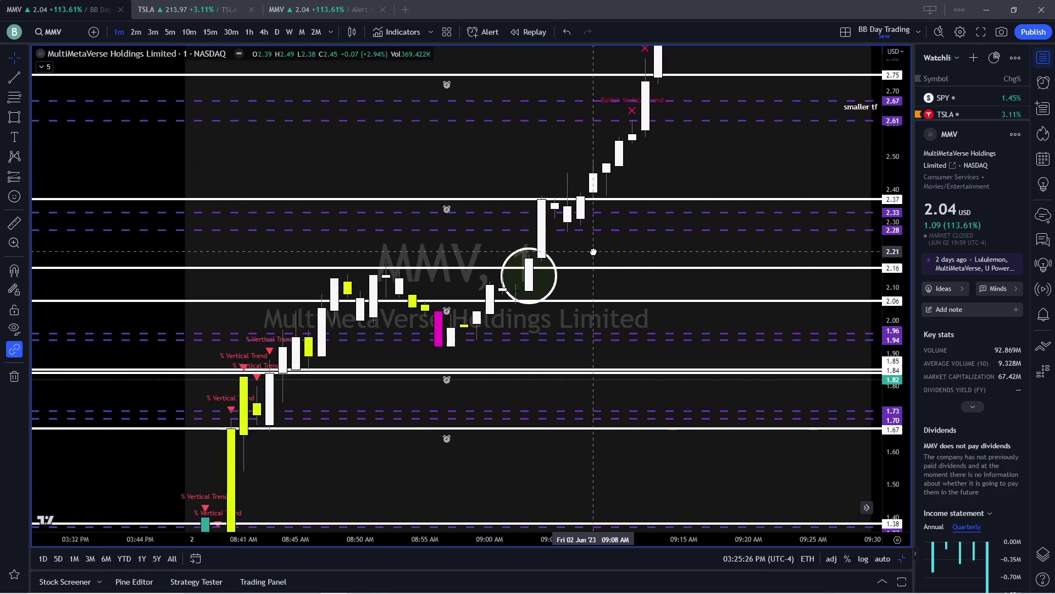
pyautogui.scroll(6, 554, 253)
pyautogui.moveTo(518, 253); pyautogui.dragTo(671, 317)
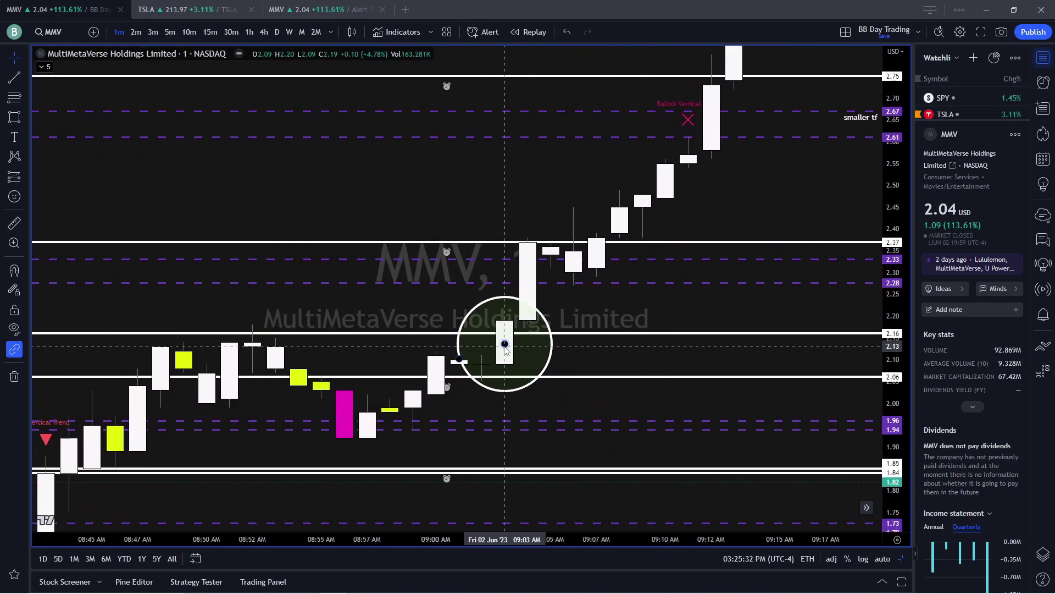
pyautogui.click(41, 66)
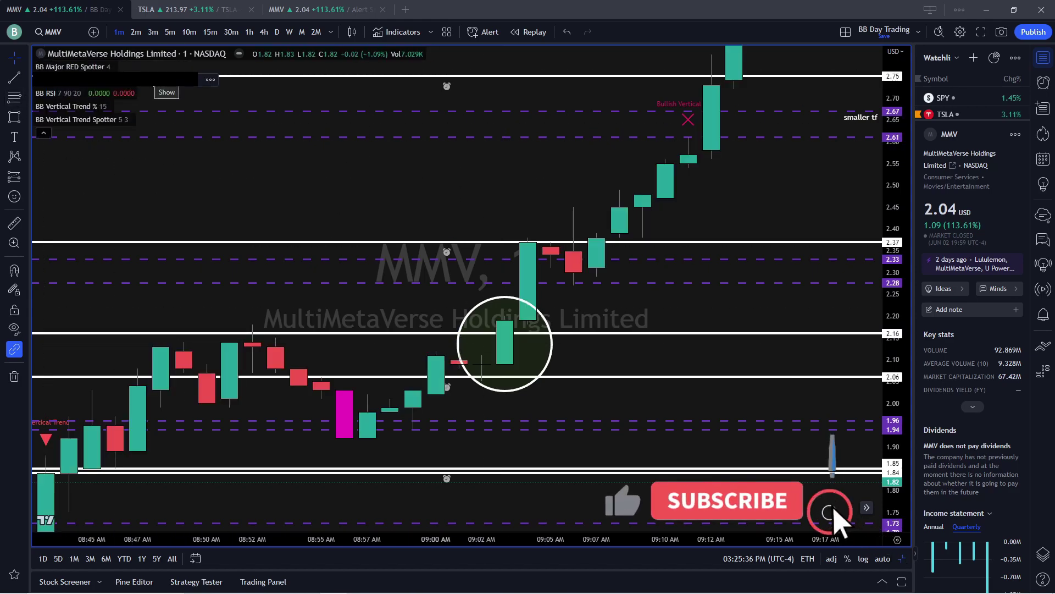
pyautogui.click(167, 80)
pyautogui.click(44, 133)
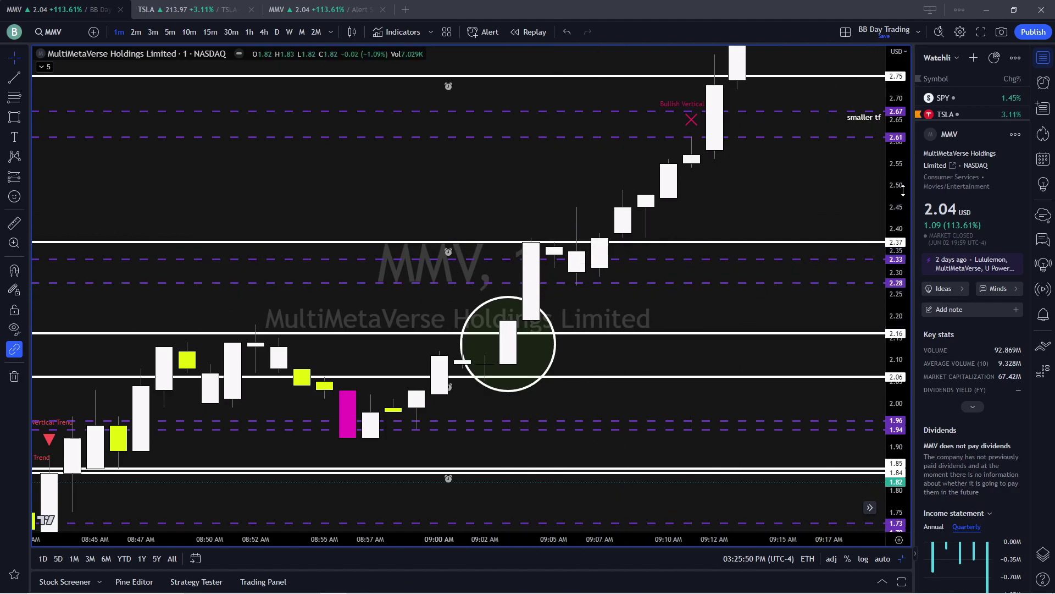
# Review MMV's climb from the circled breakout to the 4.00 high and its white, magenta and yellow candles through 10:15 AM.
pyautogui.scroll(-5, 786, 270)
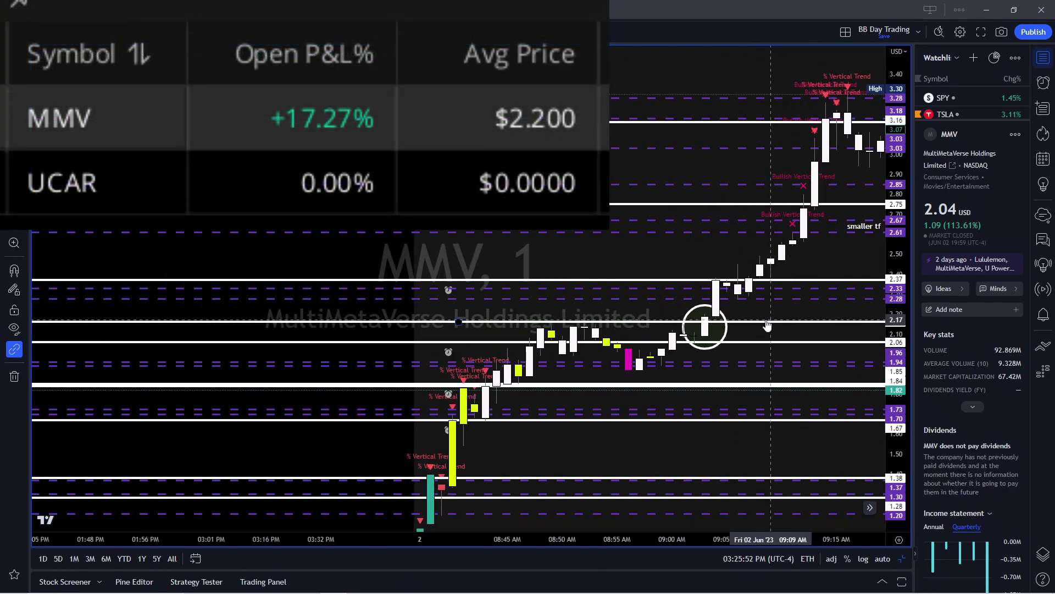
pyautogui.moveTo(836, 294); pyautogui.dragTo(517, 266)
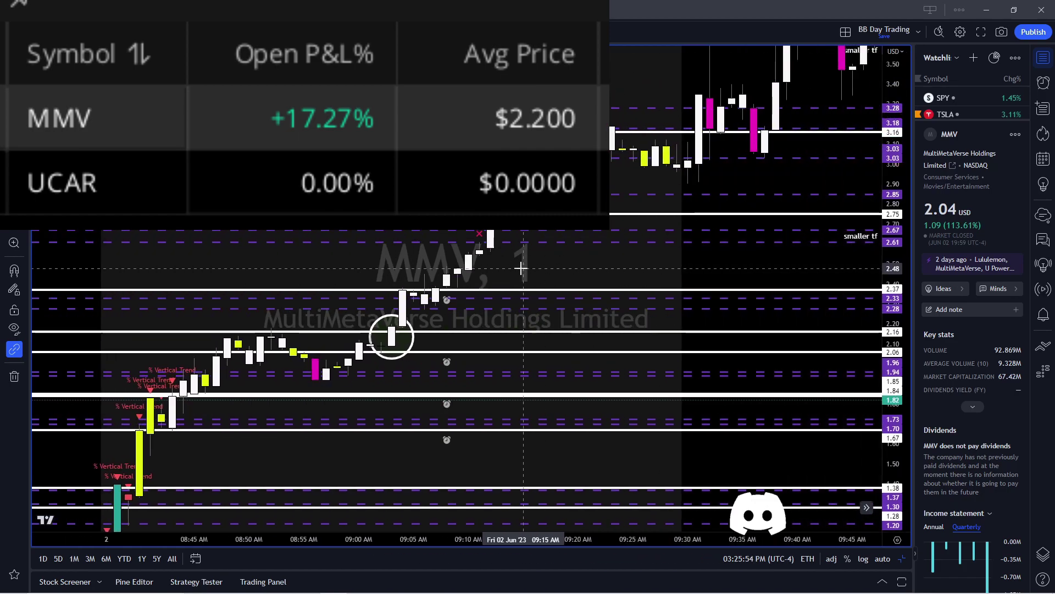
pyautogui.moveTo(899, 235); pyautogui.dragTo(900, 329)
pyautogui.scroll(-4, 678, 316)
pyautogui.moveTo(686, 286); pyautogui.dragTo(556, 323)
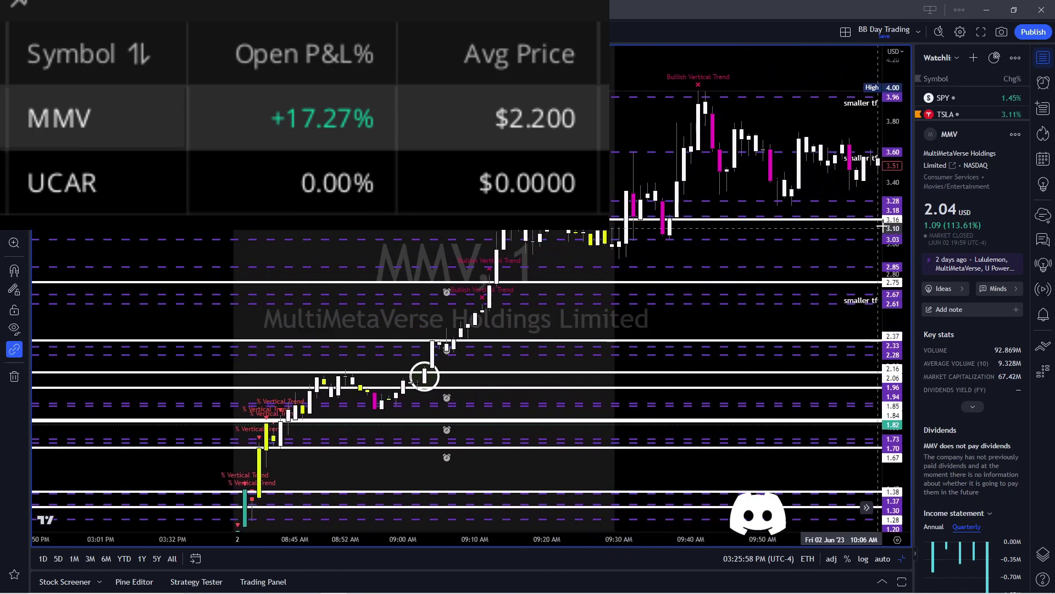
pyautogui.moveTo(893, 231); pyautogui.dragTo(893, 316)
pyautogui.moveTo(704, 313); pyautogui.dragTo(684, 334)
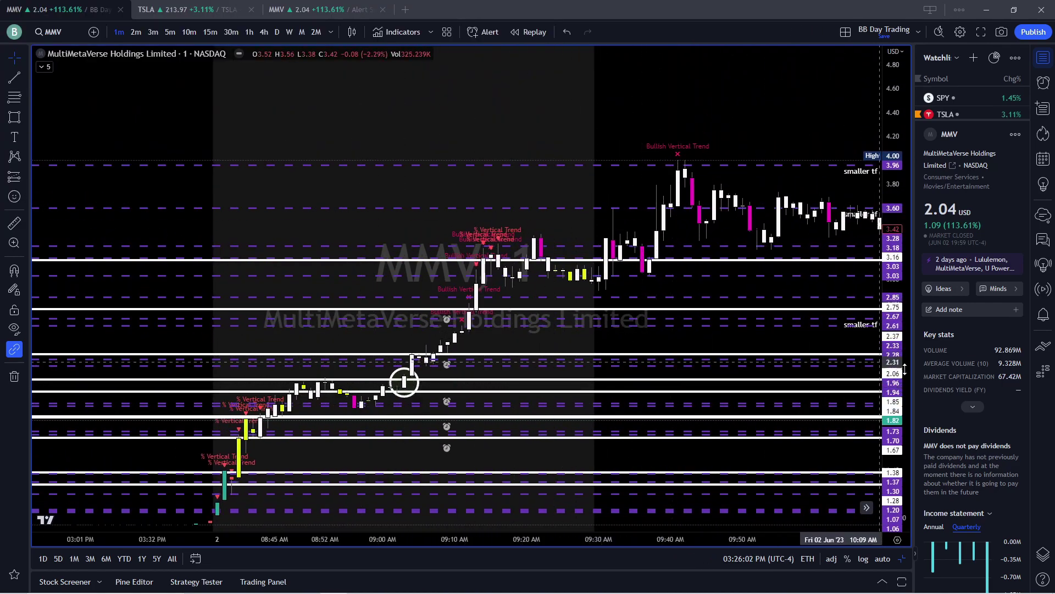
pyautogui.moveTo(900, 412); pyautogui.dragTo(900, 403)
pyautogui.scroll(2, 899, 405)
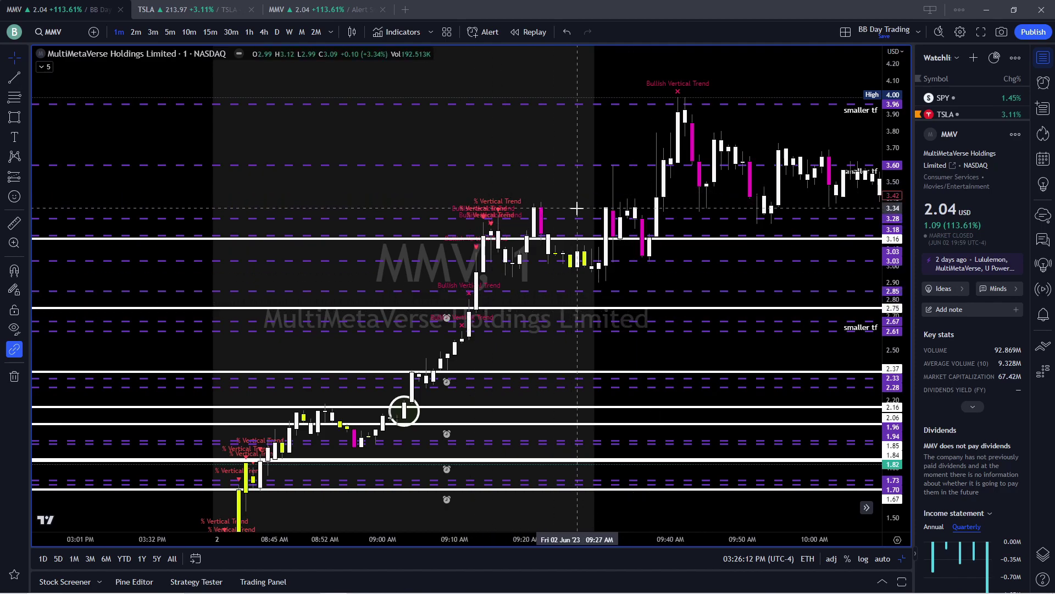
pyautogui.moveTo(603, 150); pyautogui.dragTo(635, 272)
pyautogui.scroll(6, 394, 203)
pyautogui.moveTo(896, 423); pyautogui.dragTo(895, 380)
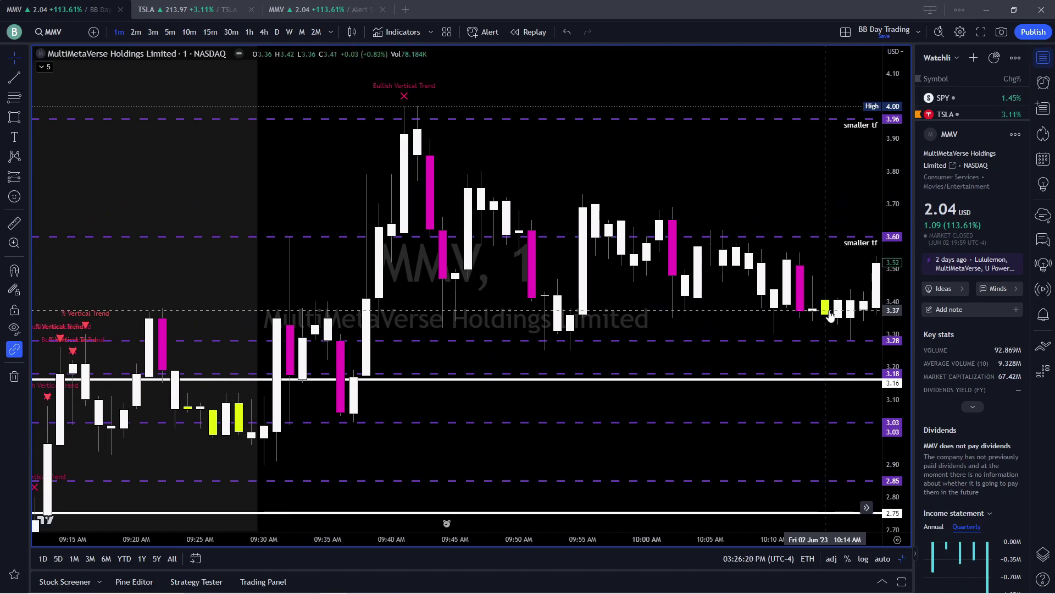
# With the low-volume coloring hidden, examine the green, red and magenta candles around the Bullish Vertical Trend marker at 09:41 AM.
pyautogui.moveTo(893, 374); pyautogui.dragTo(894, 470)
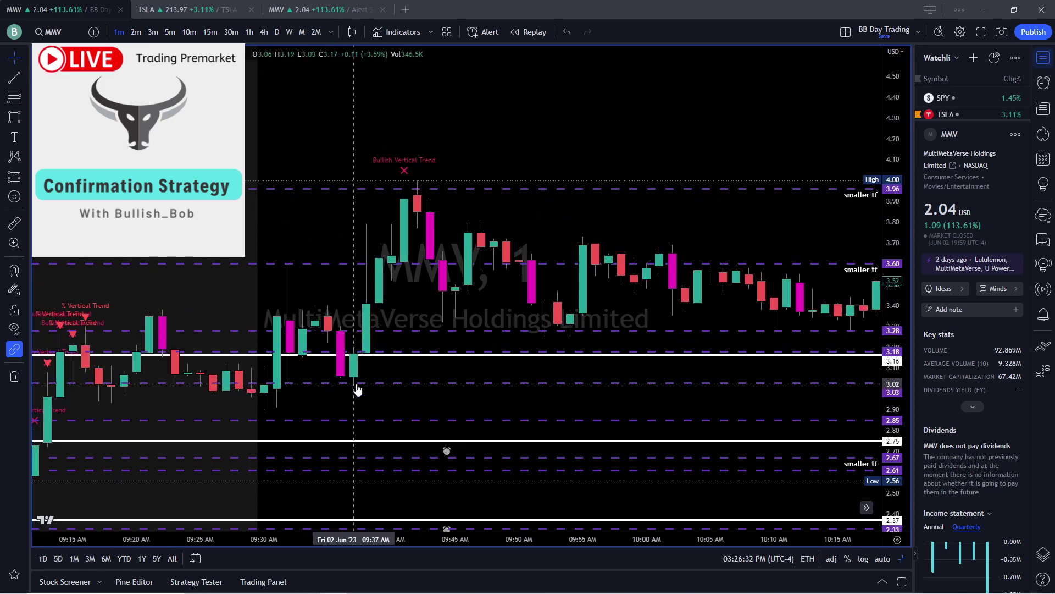
pyautogui.scroll(5, 318, 325)
pyautogui.moveTo(353, 237); pyautogui.dragTo(871, 296)
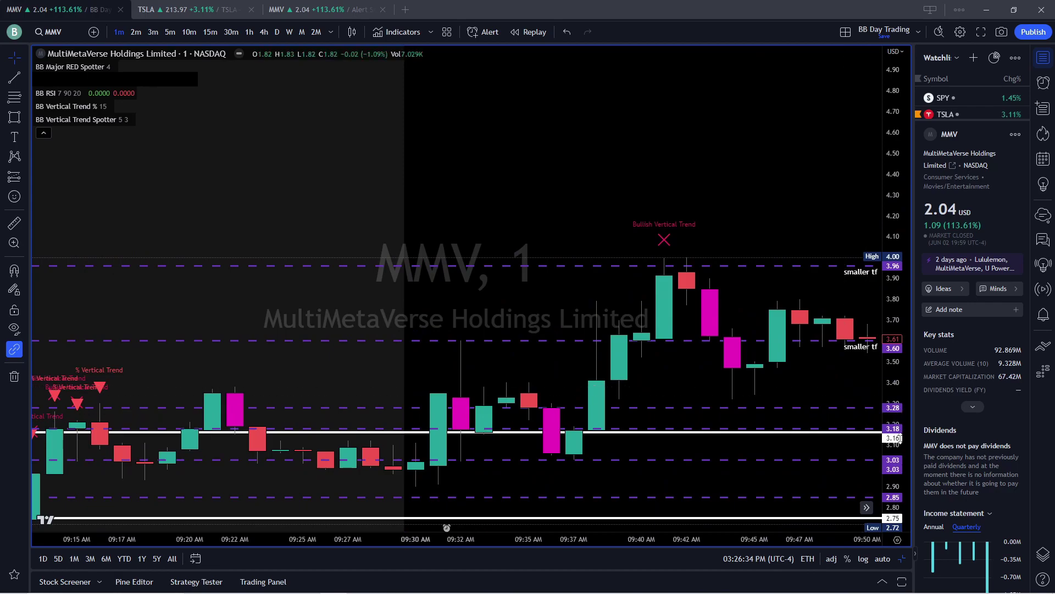
pyautogui.moveTo(893, 428); pyautogui.dragTo(893, 247)
pyautogui.moveTo(681, 434); pyautogui.dragTo(658, 279)
pyautogui.scroll(3, 432, 337)
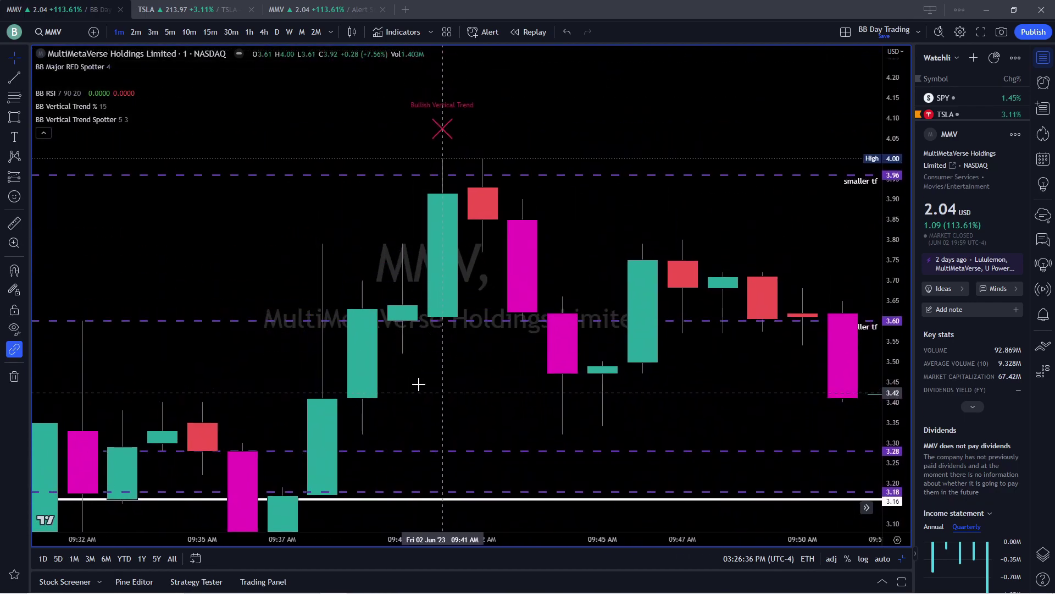
pyautogui.moveTo(889, 216); pyautogui.dragTo(885, 335)
pyautogui.moveTo(581, 148); pyautogui.dragTo(600, 171)
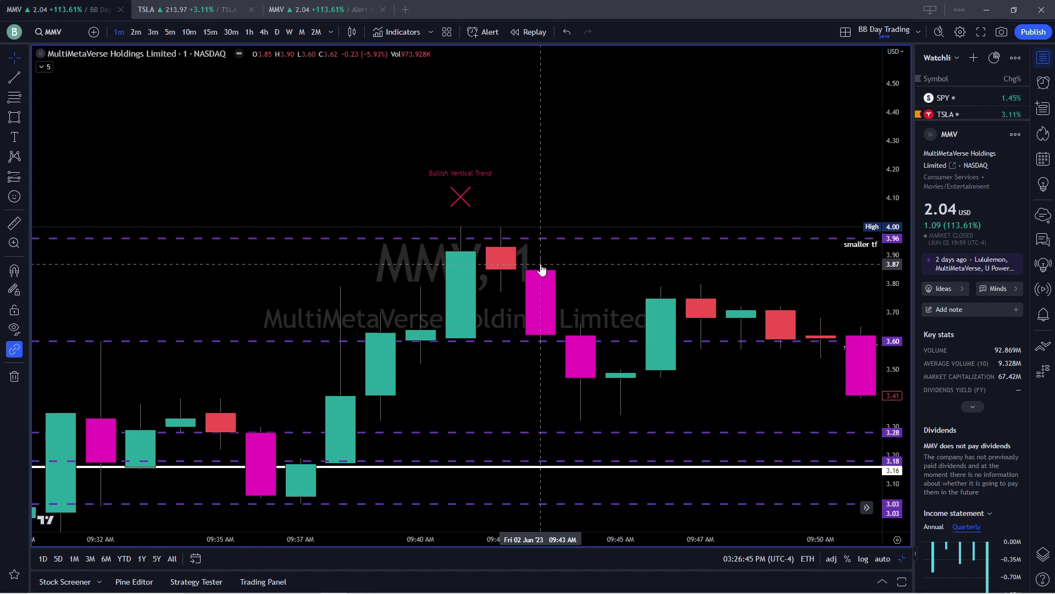
# Follow the price action after the 4.00 high and examine the large green and magenta candles around 10:21 AM.
pyautogui.scroll(-8, 541, 265)
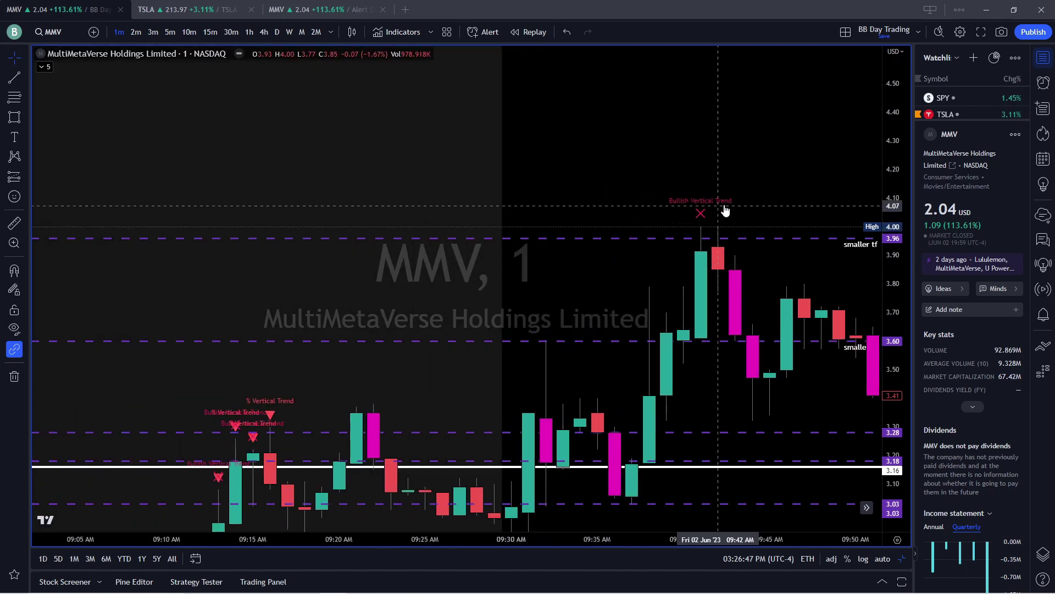
pyautogui.moveTo(744, 206); pyautogui.dragTo(448, 202)
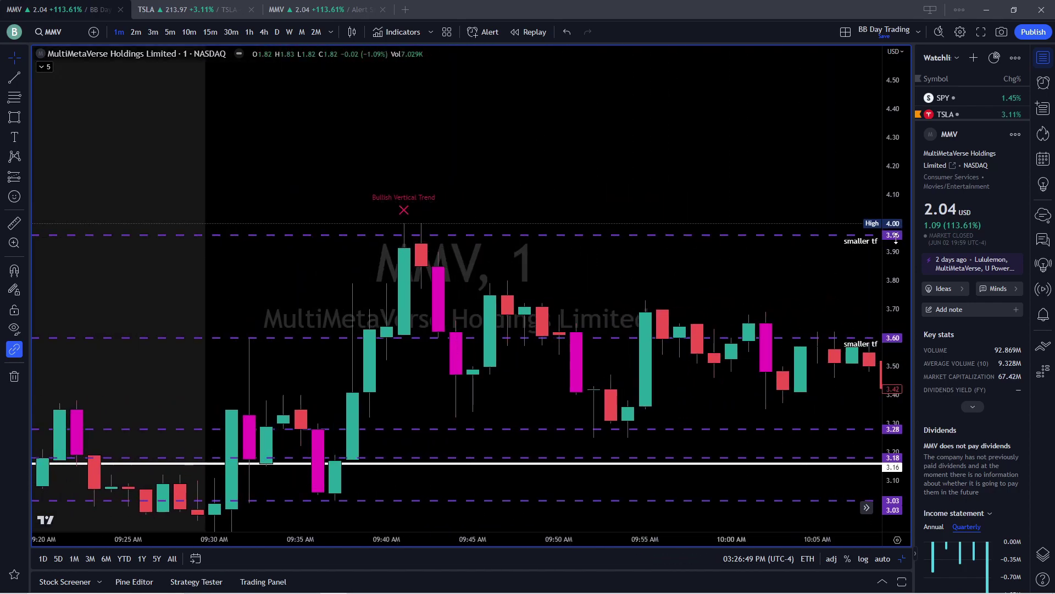
pyautogui.moveTo(896, 237); pyautogui.dragTo(893, 292)
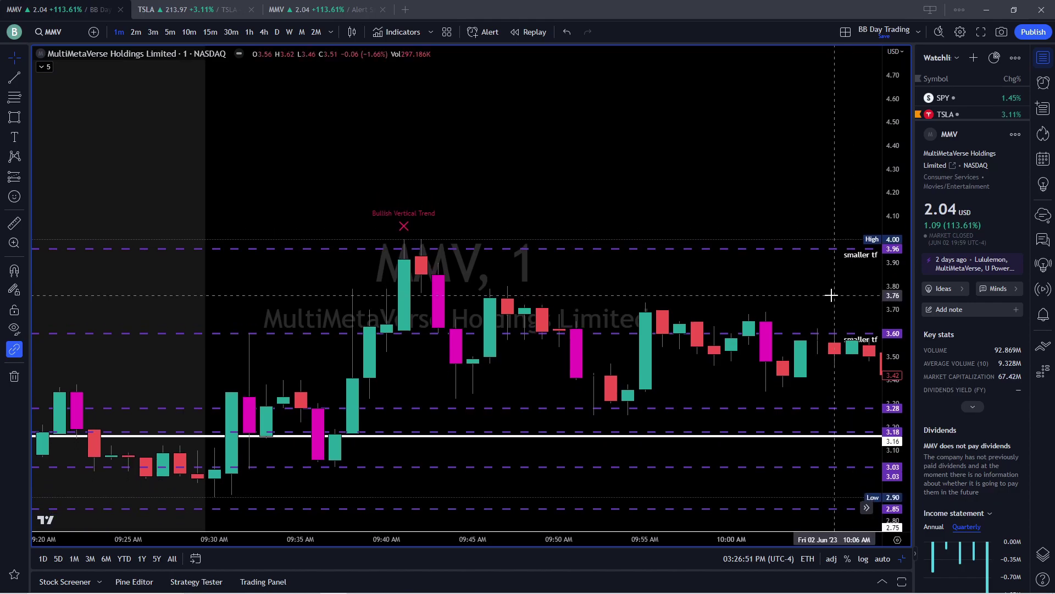
pyautogui.scroll(-2, 831, 295)
pyautogui.moveTo(828, 282); pyautogui.dragTo(577, 288)
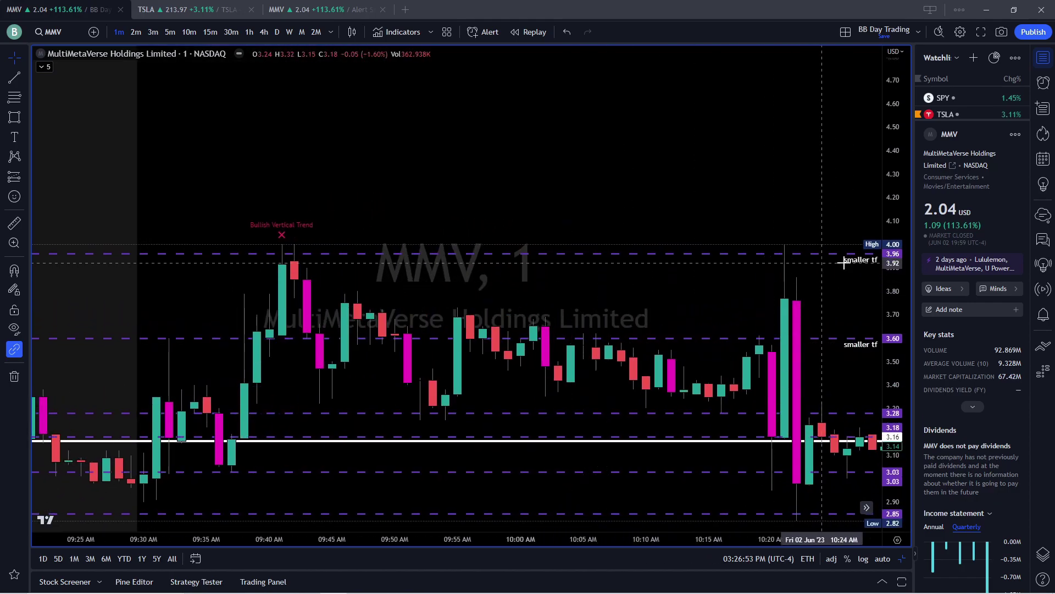
pyautogui.moveTo(889, 255); pyautogui.dragTo(894, 437)
pyautogui.moveTo(736, 191); pyautogui.dragTo(686, 327)
pyautogui.moveTo(598, 352); pyautogui.dragTo(649, 223)
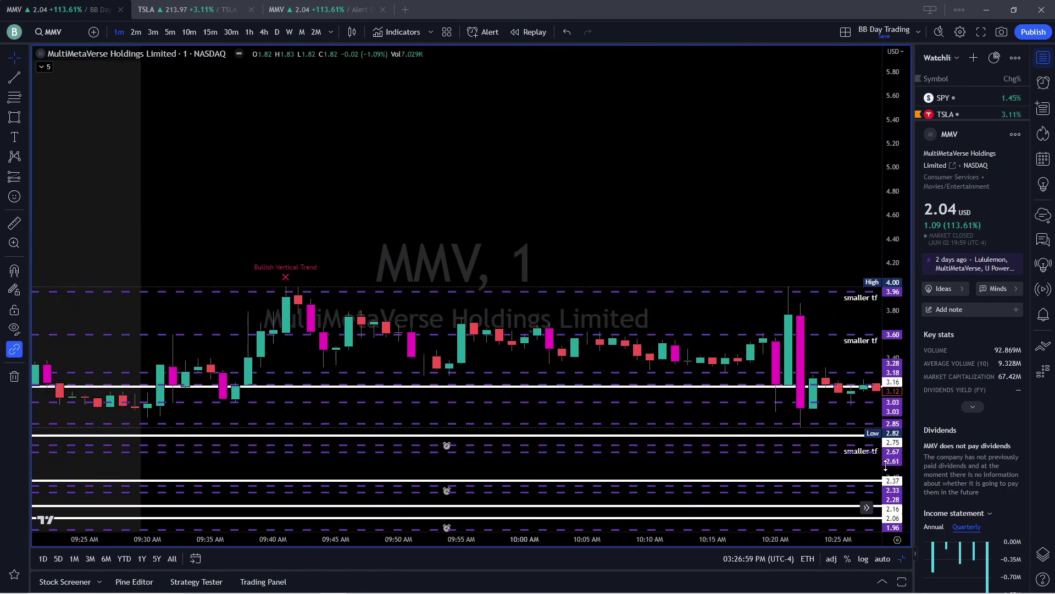
pyautogui.moveTo(885, 465); pyautogui.dragTo(925, 205)
pyautogui.moveTo(581, 297); pyautogui.dragTo(320, 224)
pyautogui.scroll(6, 639, 193)
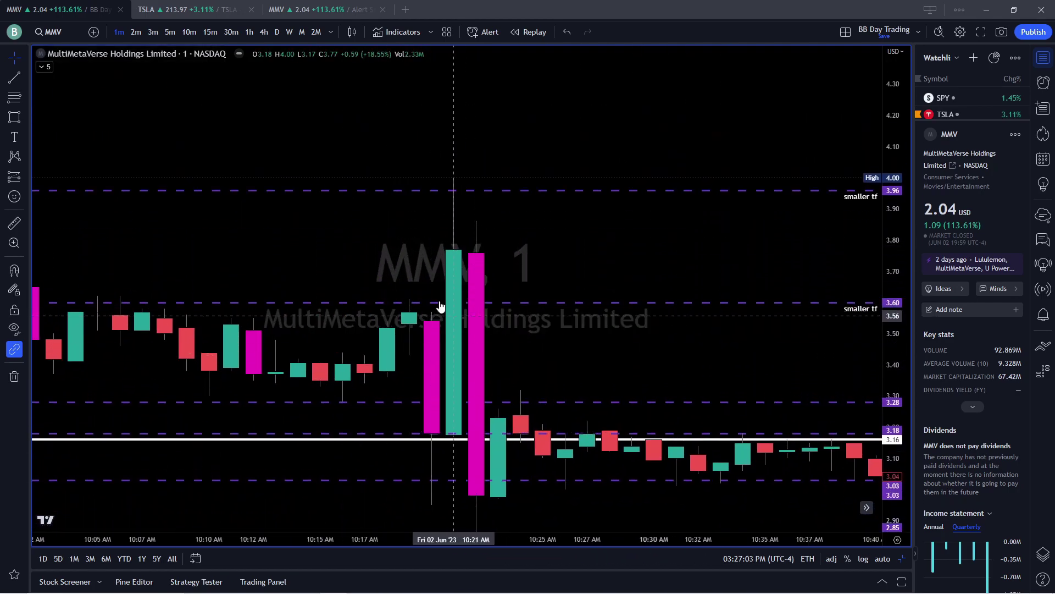
# Bring the 09:10 to 11:00 AM candles into view, restore their low-volume coloring and collapse the indicator legend.
pyautogui.scroll(-5, 420, 282)
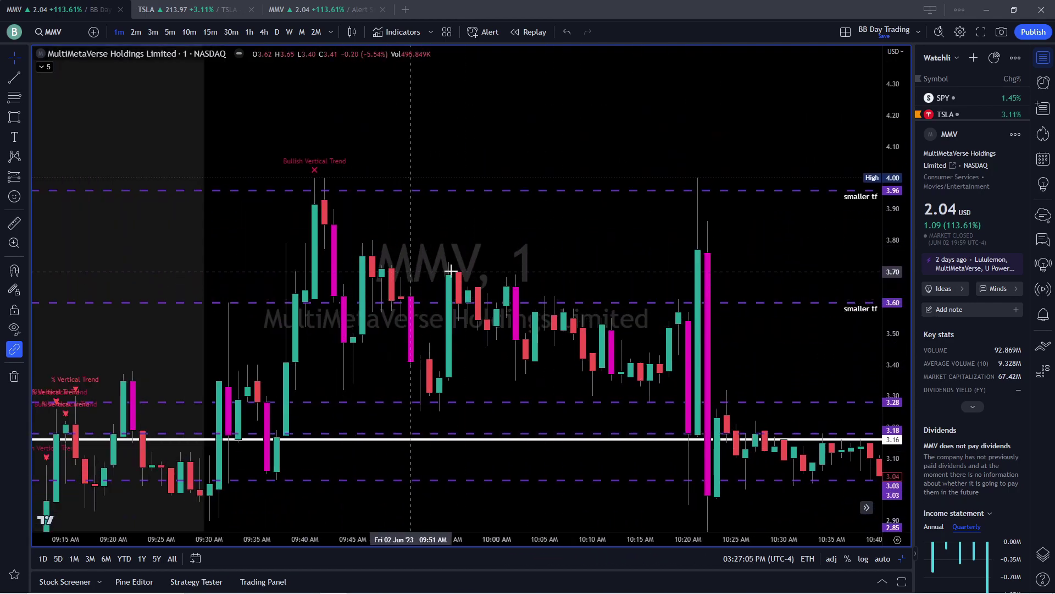
pyautogui.moveTo(896, 231); pyautogui.dragTo(896, 392)
pyautogui.moveTo(813, 291); pyautogui.dragTo(611, 312)
pyautogui.scroll(-3, 611, 312)
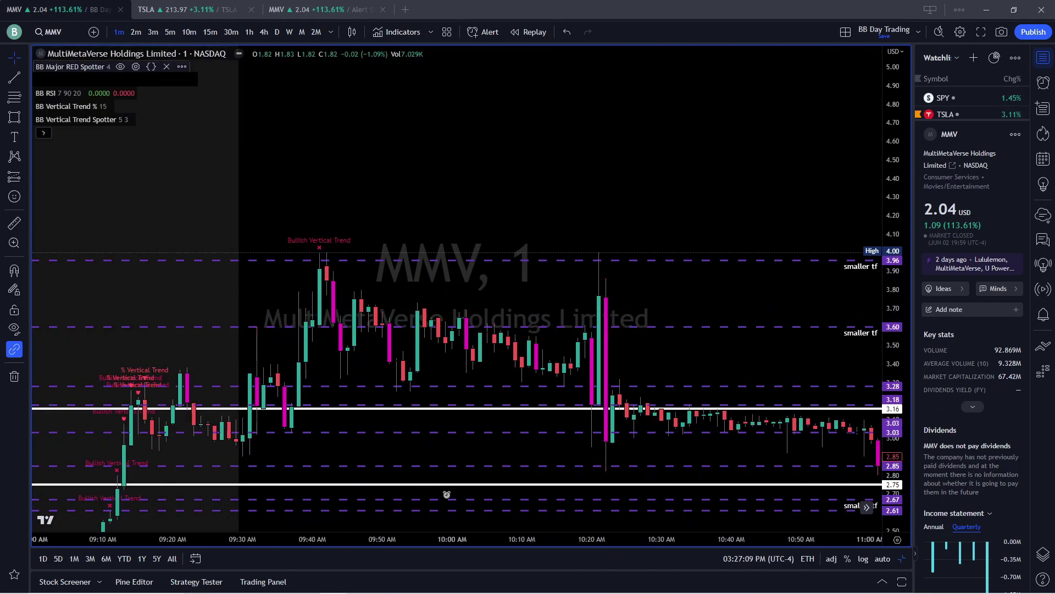
pyautogui.click(43, 133)
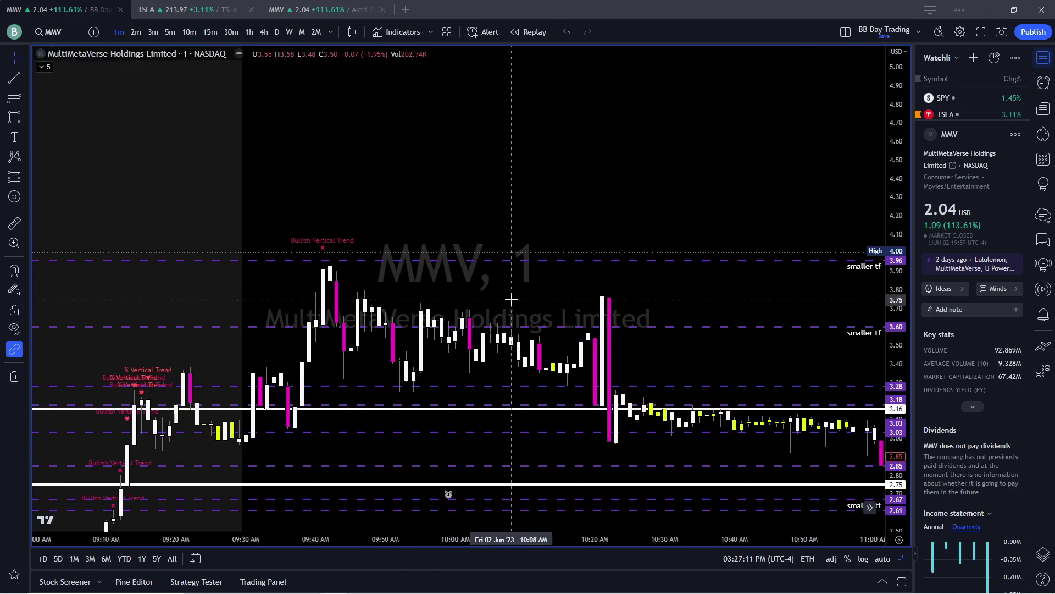
# Review MMV's decline through 11:10 AM, and return to the colored candles of the 2 June premarket surge around 08:40 AM.
pyautogui.moveTo(679, 315); pyautogui.dragTo(613, 247)
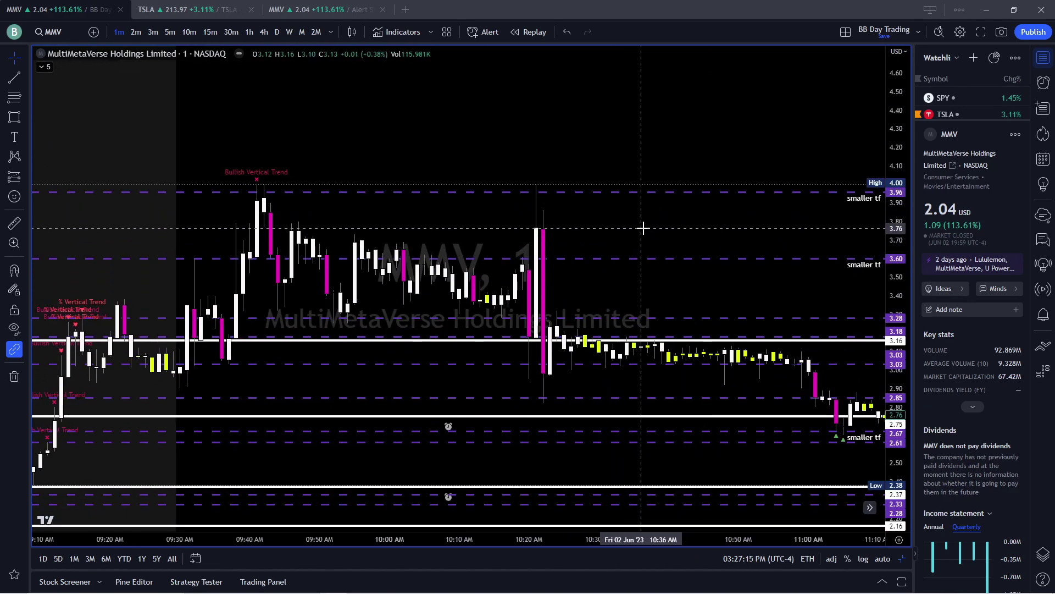
pyautogui.scroll(-2, 643, 227)
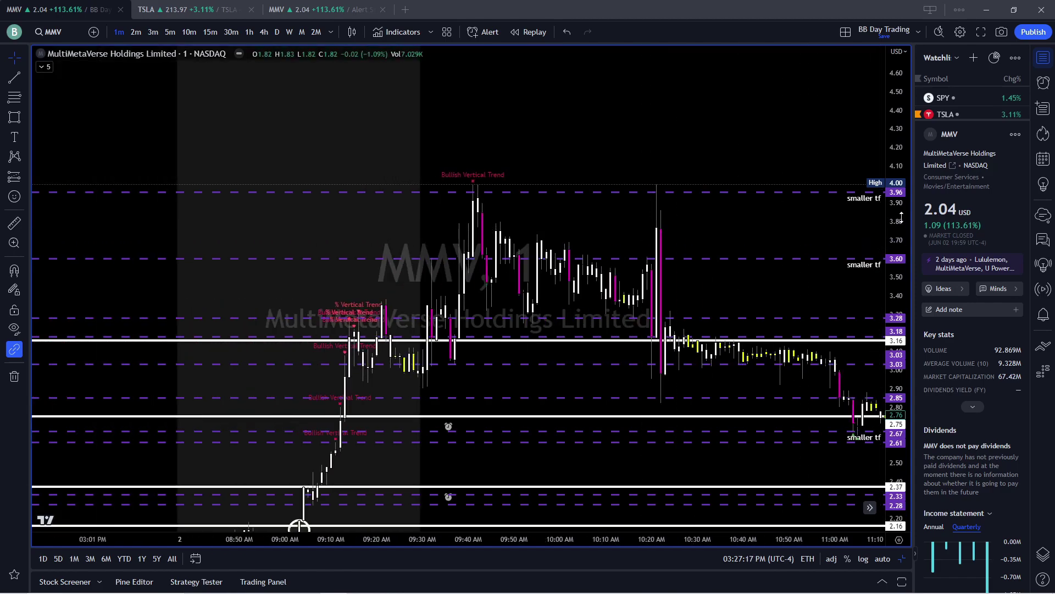
pyautogui.moveTo(900, 214); pyautogui.dragTo(908, 326)
pyautogui.moveTo(694, 254); pyautogui.dragTo(935, 112)
pyautogui.scroll(5, 641, 243)
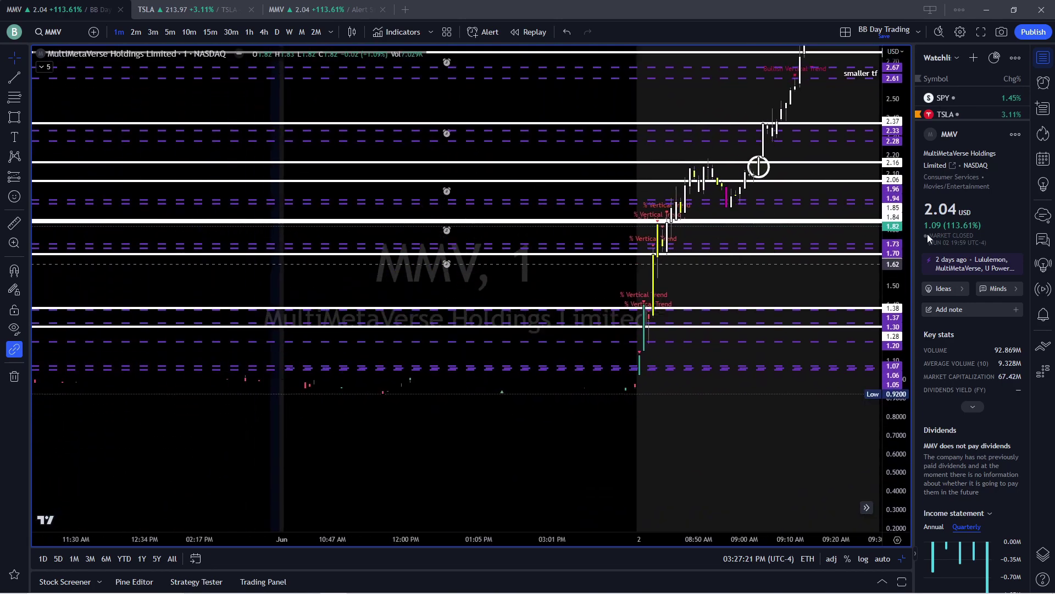
pyautogui.hscroll(-5, 490, 236)
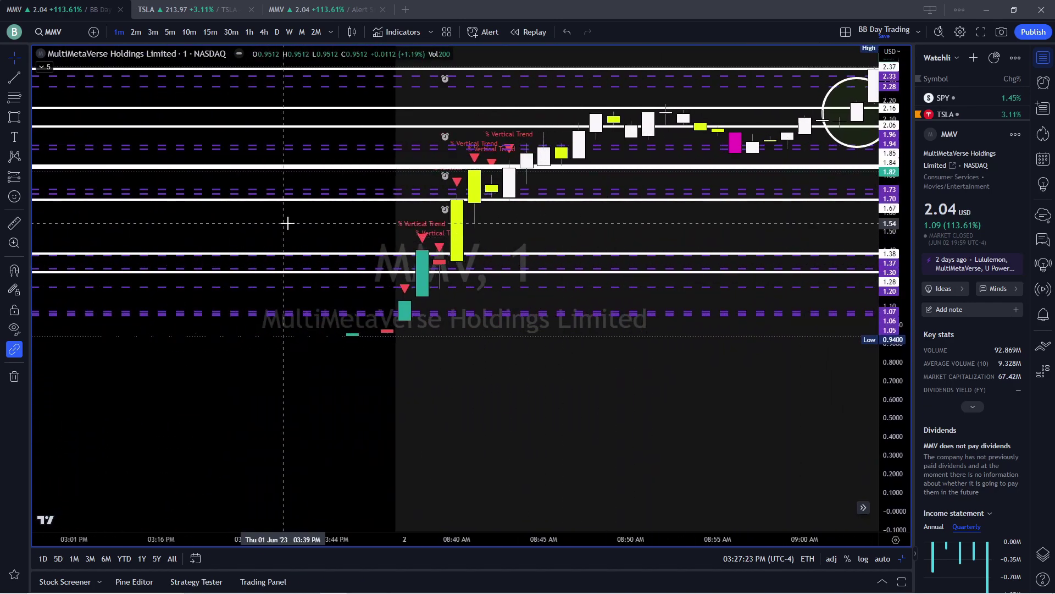
# Switch to the MMV Alert Set chart and examine the red-triangle candles around 08:40 AM and the climb to the 2.16 line.
pyautogui.click(308, 10)
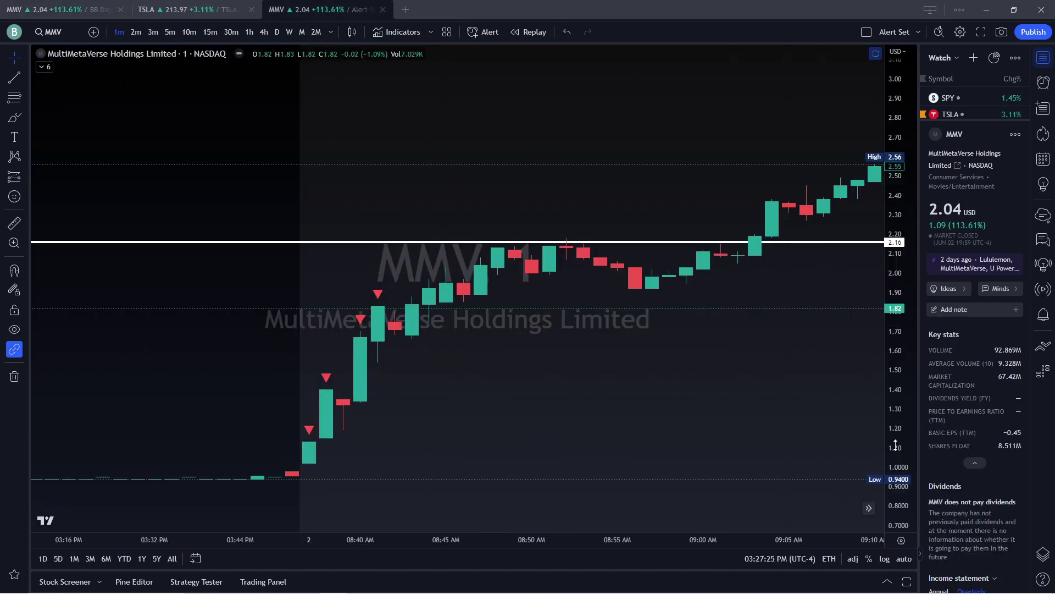
pyautogui.hscroll(-5, 556, 448)
pyautogui.scroll(5, 628, 272)
pyautogui.moveTo(474, 279); pyautogui.dragTo(582, 357)
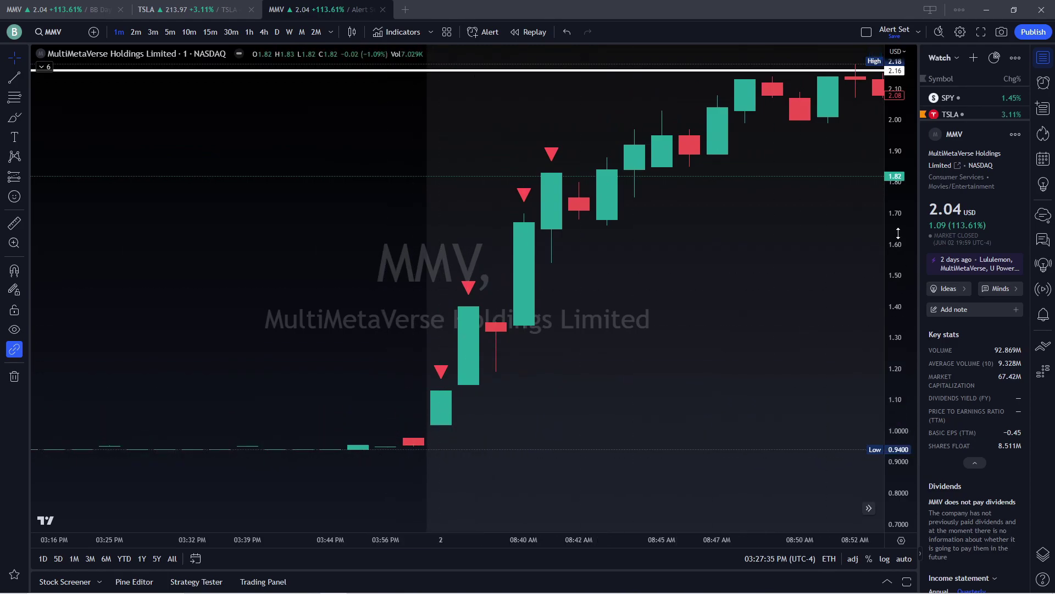
pyautogui.moveTo(897, 234); pyautogui.dragTo(897, 352)
pyautogui.moveTo(824, 242); pyautogui.dragTo(460, 330)
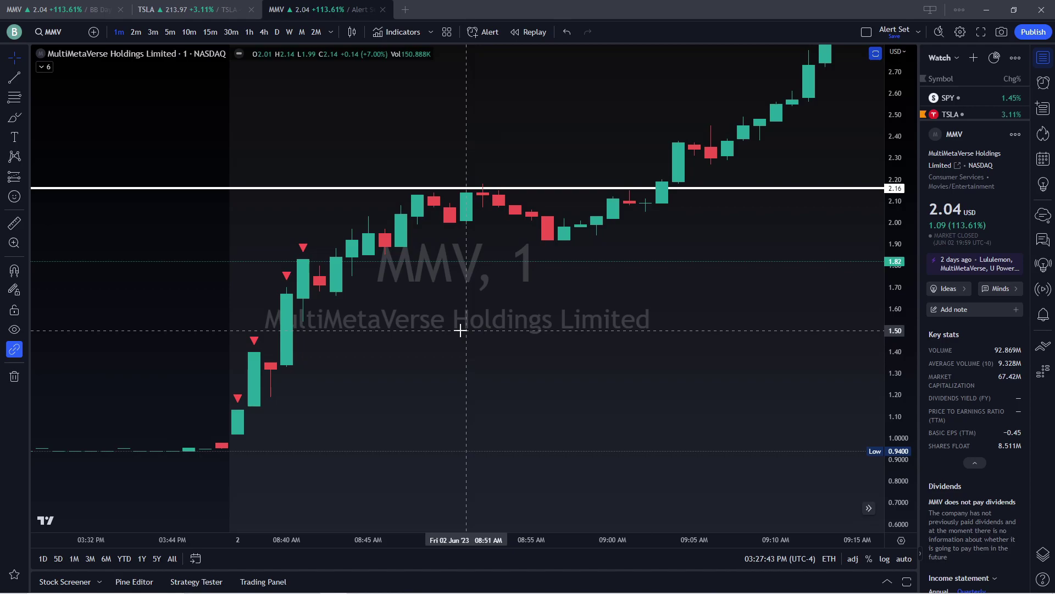
# Examine the four red-triangle candles of the opening surge and the consolidation beneath the 2.16 line through 09:00 AM.
pyautogui.scroll(3, 242, 354)
pyautogui.moveTo(241, 354); pyautogui.dragTo(620, 344)
pyautogui.scroll(2, 564, 352)
pyautogui.moveTo(433, 356); pyautogui.dragTo(337, 377)
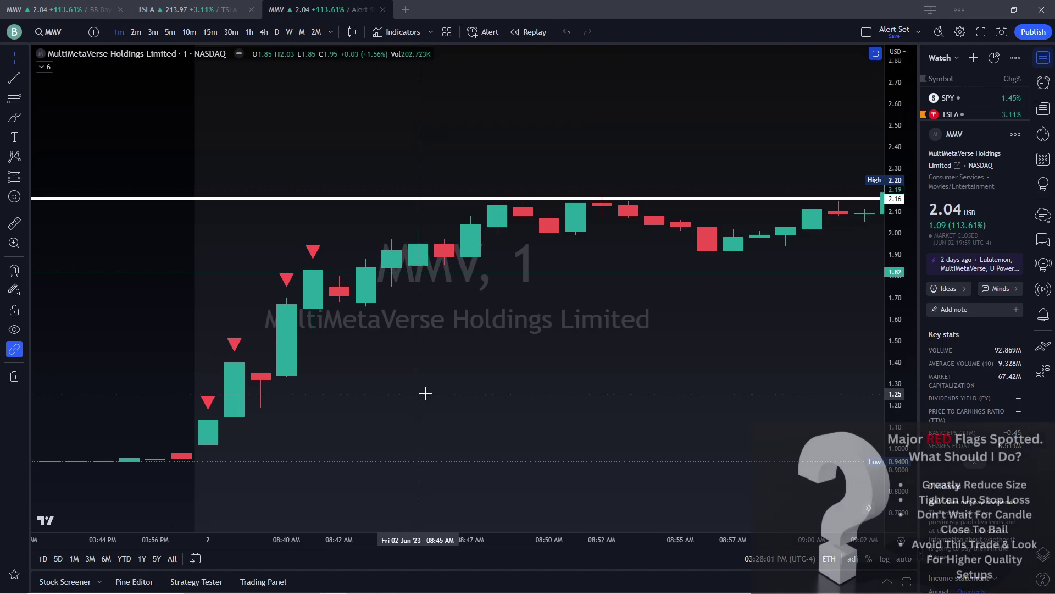
pyautogui.scroll(3, 355, 370)
pyautogui.moveTo(312, 362); pyautogui.dragTo(523, 377)
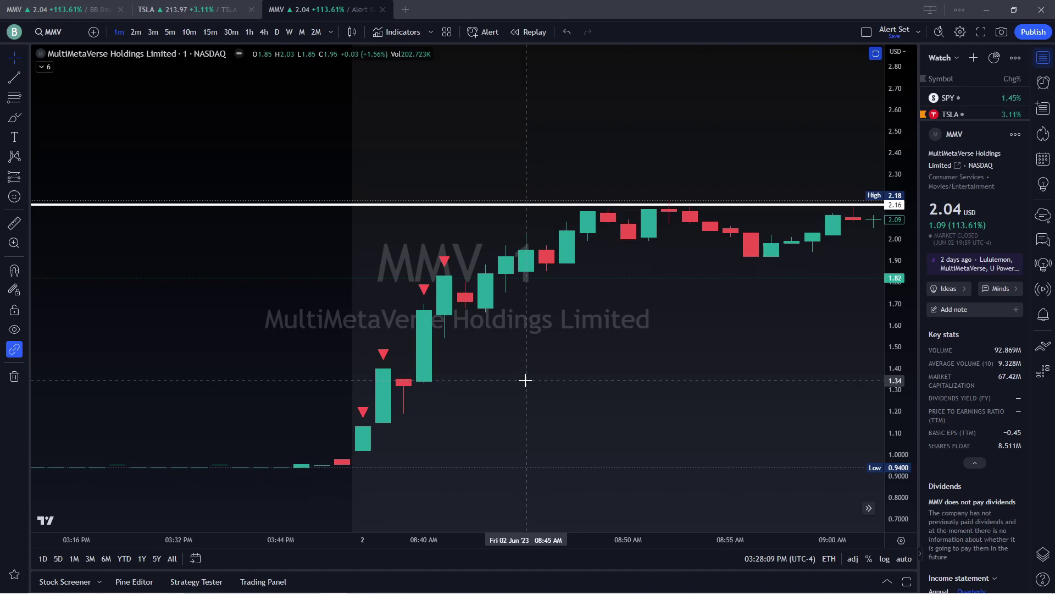
pyautogui.scroll(-4, 845, 363)
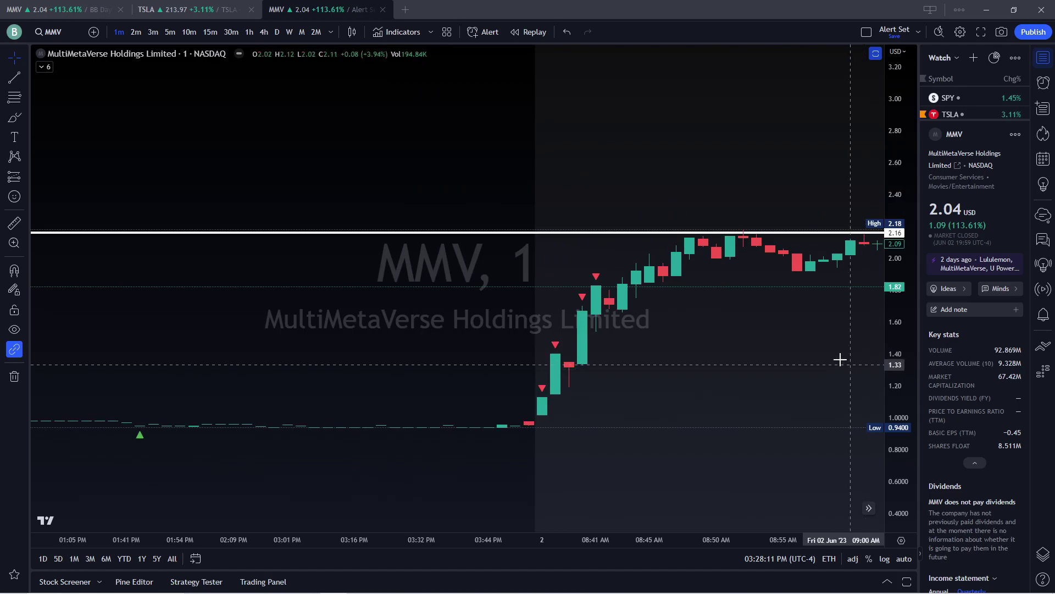
# Compare the opening red-triangle candles with the break above 2.16 and the second cluster of markers around 09:15 AM.
pyautogui.moveTo(829, 349); pyautogui.dragTo(552, 374)
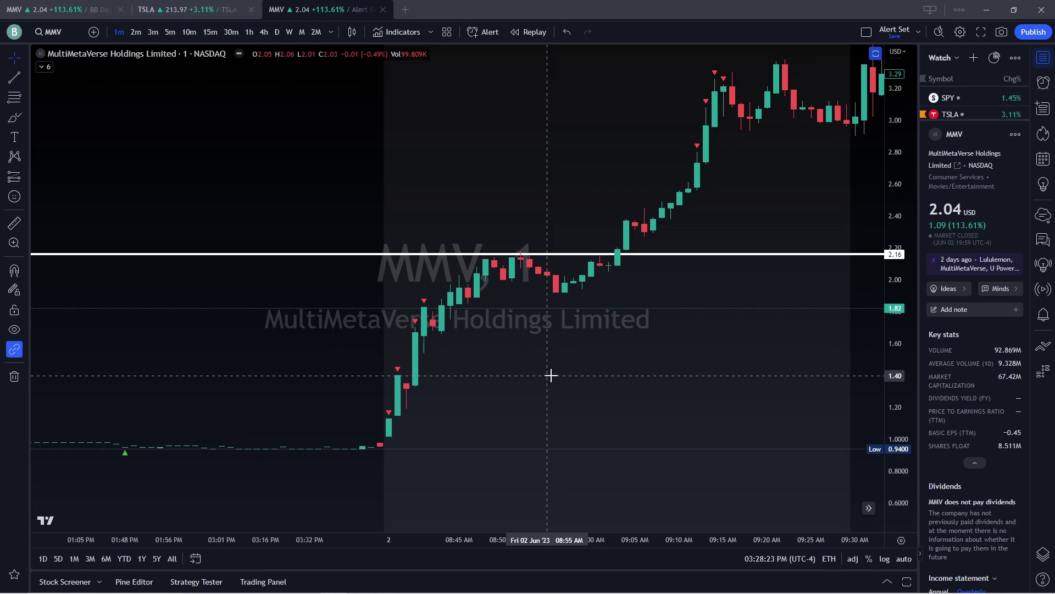
pyautogui.scroll(3, 401, 379)
pyautogui.moveTo(220, 383); pyautogui.dragTo(375, 389)
pyautogui.scroll(4, 753, 374)
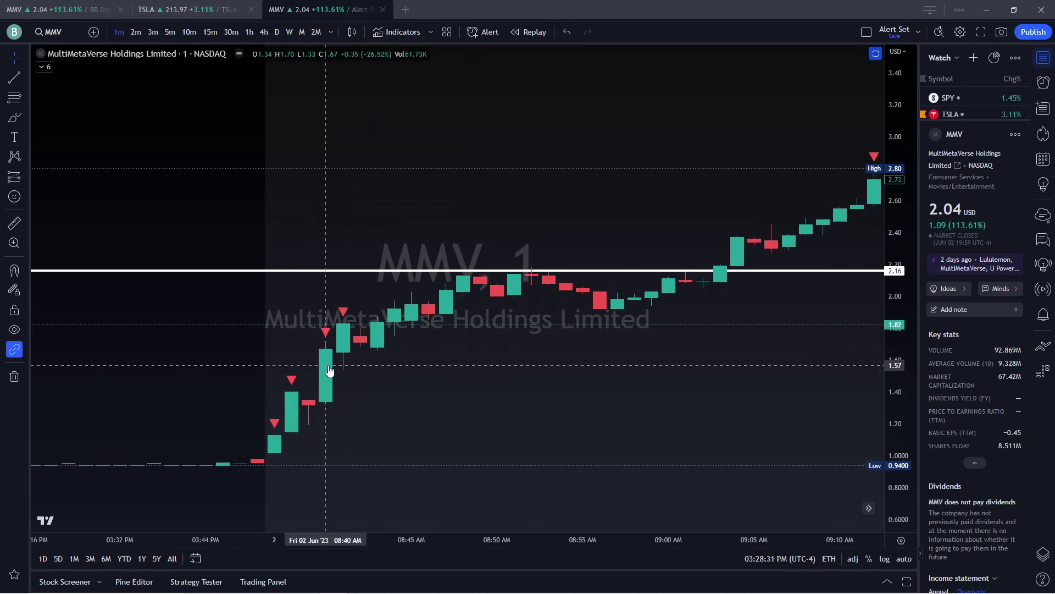
pyautogui.moveTo(583, 395); pyautogui.dragTo(496, 398)
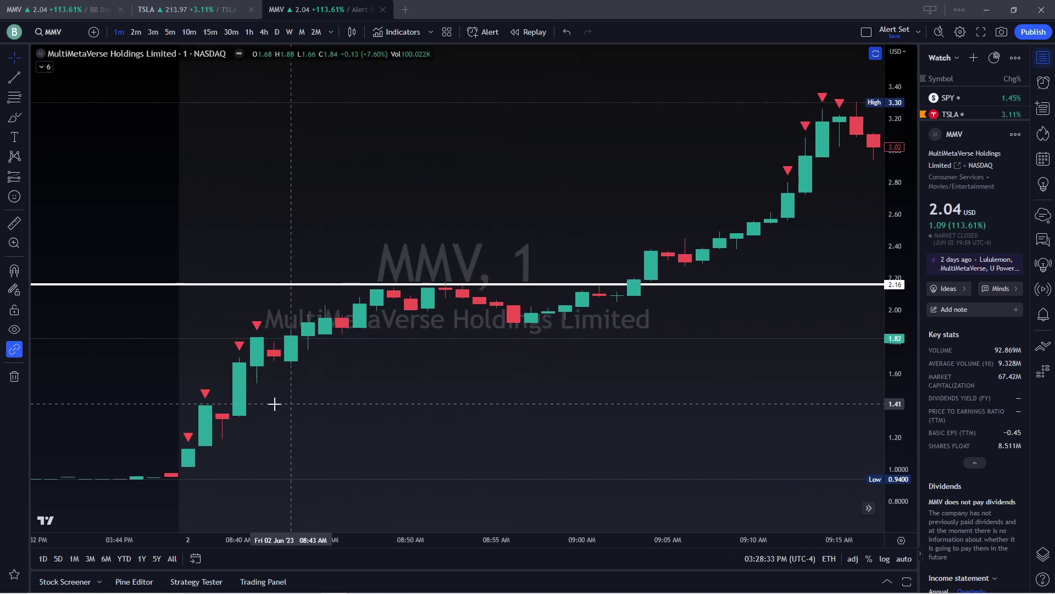
pyautogui.scroll(-3, 764, 384)
pyautogui.moveTo(764, 385); pyautogui.dragTo(546, 391)
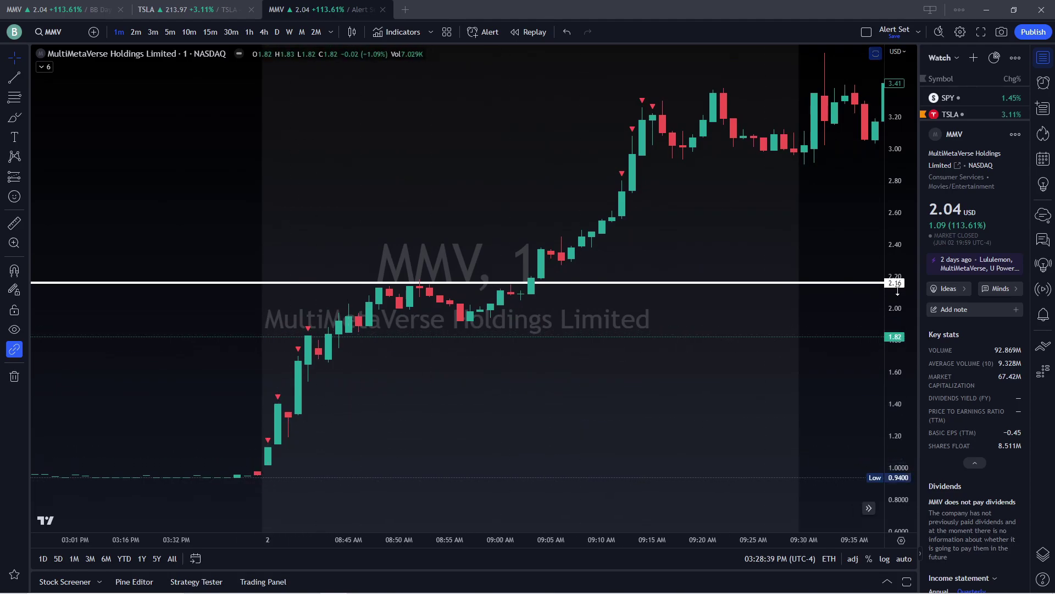
pyautogui.moveTo(896, 289); pyautogui.dragTo(884, 391)
pyautogui.moveTo(784, 370); pyautogui.dragTo(762, 377)
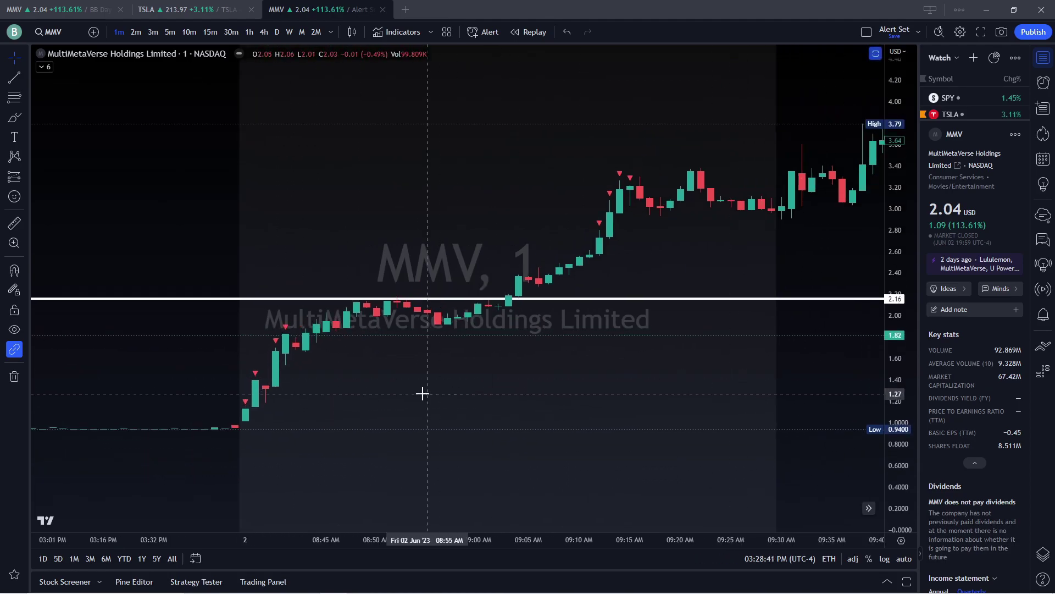
# Re-examine the first premarket spike up close, and follow the candles through the 2.16 breakout to 09:30 AM.
pyautogui.moveTo(275, 405); pyautogui.dragTo(544, 325)
pyautogui.scroll(3, 659, 323)
pyautogui.moveTo(889, 410); pyautogui.dragTo(896, 264)
pyautogui.moveTo(381, 313); pyautogui.dragTo(455, 357)
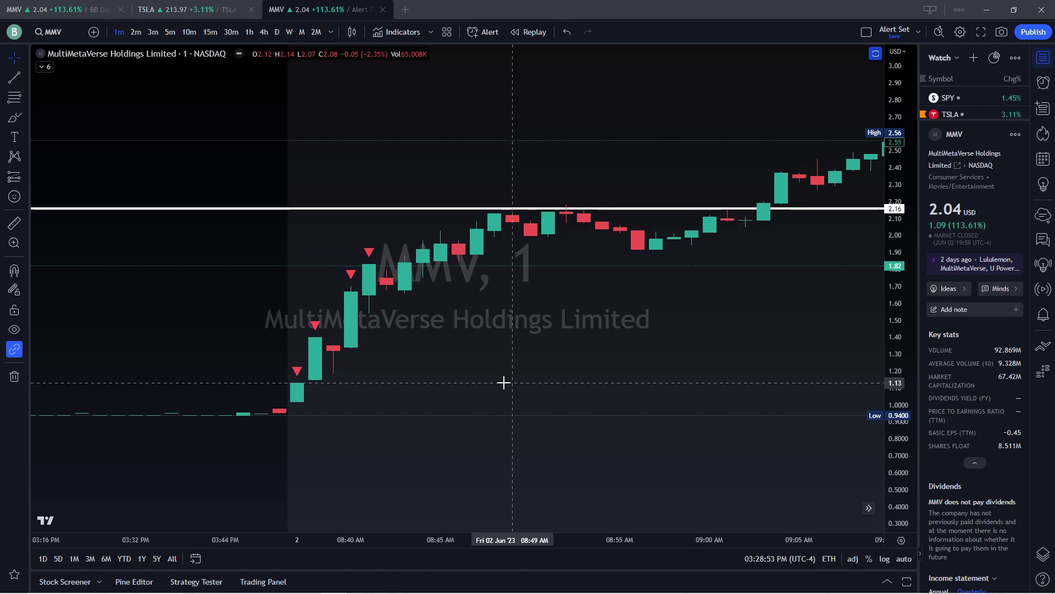
pyautogui.moveTo(364, 323); pyautogui.dragTo(484, 350)
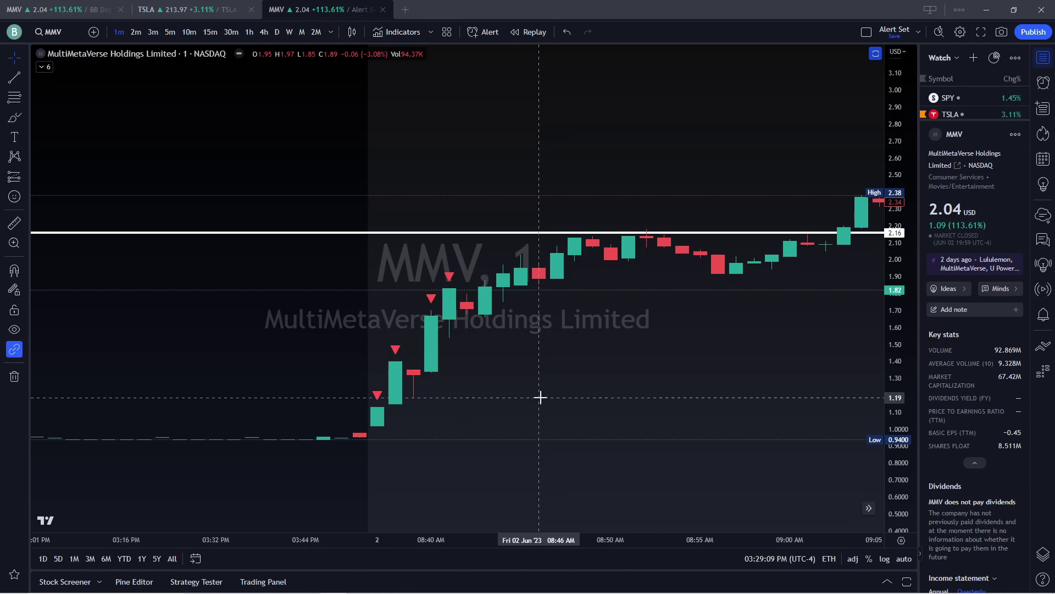
pyautogui.scroll(-3, 539, 395)
pyautogui.scroll(-4, 687, 348)
pyautogui.moveTo(778, 334); pyautogui.dragTo(516, 344)
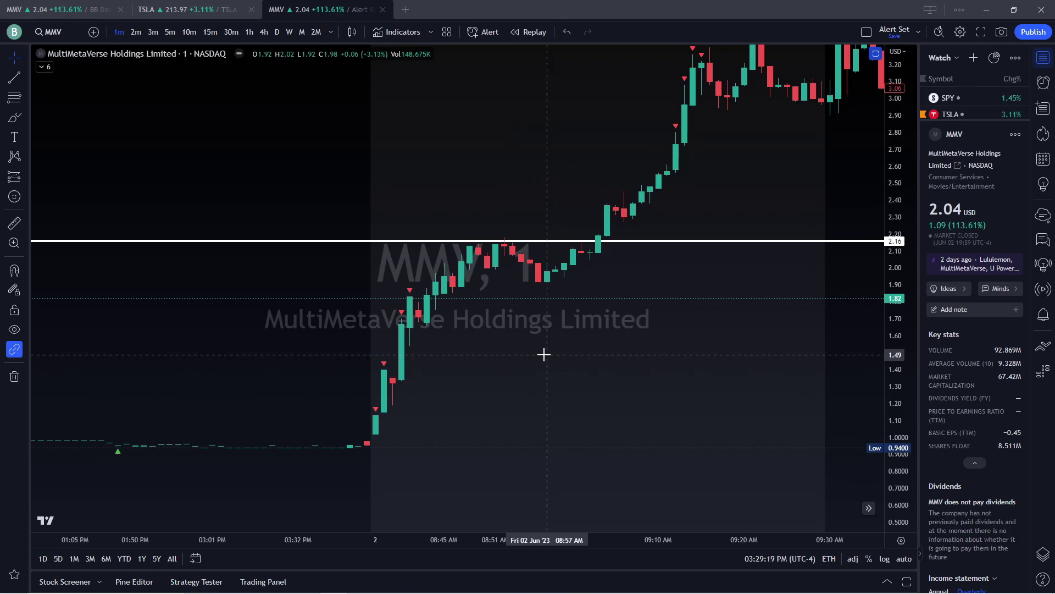
pyautogui.scroll(2, 490, 353)
pyautogui.moveTo(493, 355); pyautogui.dragTo(523, 376)
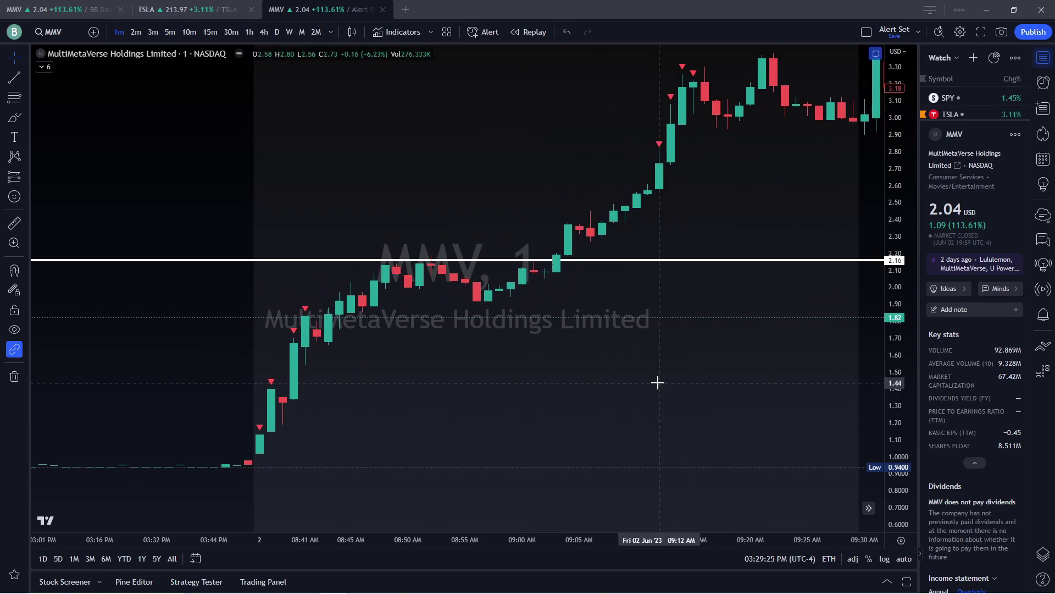
# Change the chart symbol to CVNA and reset the chart view to show the full 2 June session.
pyautogui.write('CVNA')
pyautogui.press('Return')
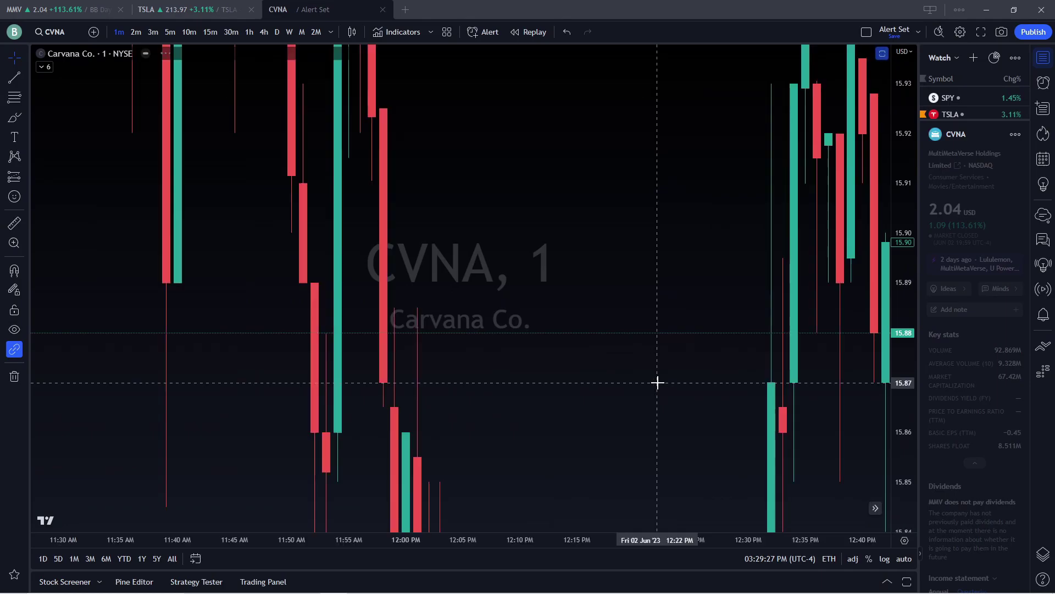
pyautogui.rightClick(507, 212)
pyautogui.click(525, 223)
pyautogui.scroll(-6, 572, 243)
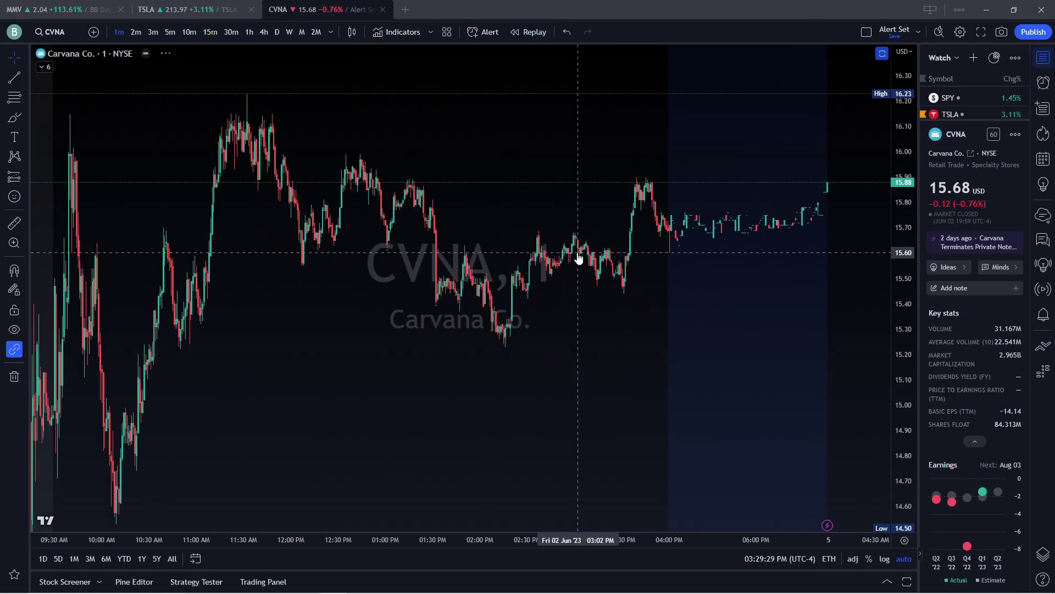
# Find CVNA's 1 June premarket spike around 09:00 AM and examine the candles before and after it.
pyautogui.scroll(-8, 711, 319)
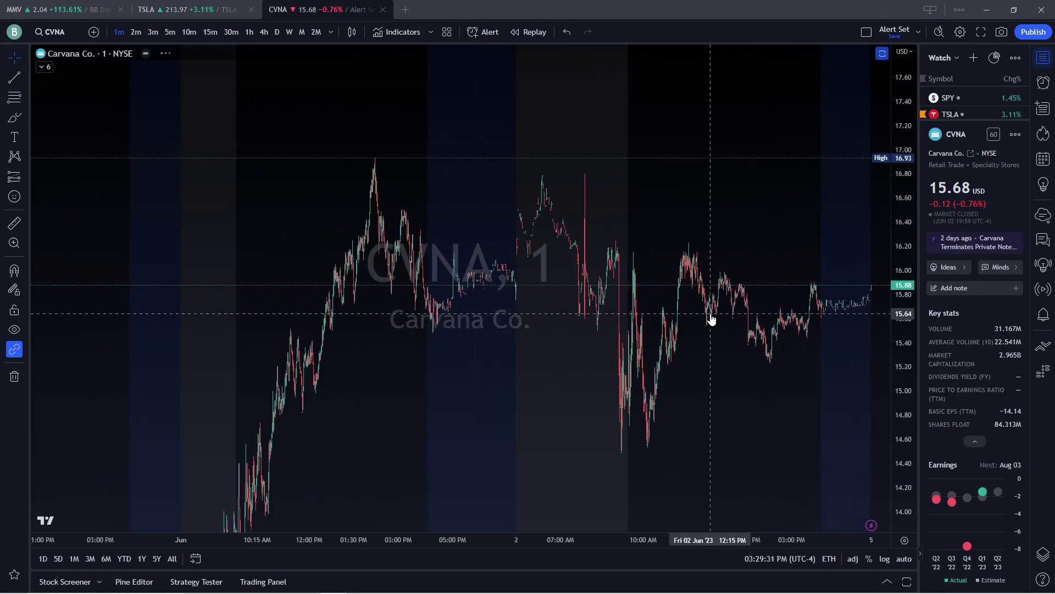
pyautogui.scroll(8, 544, 292)
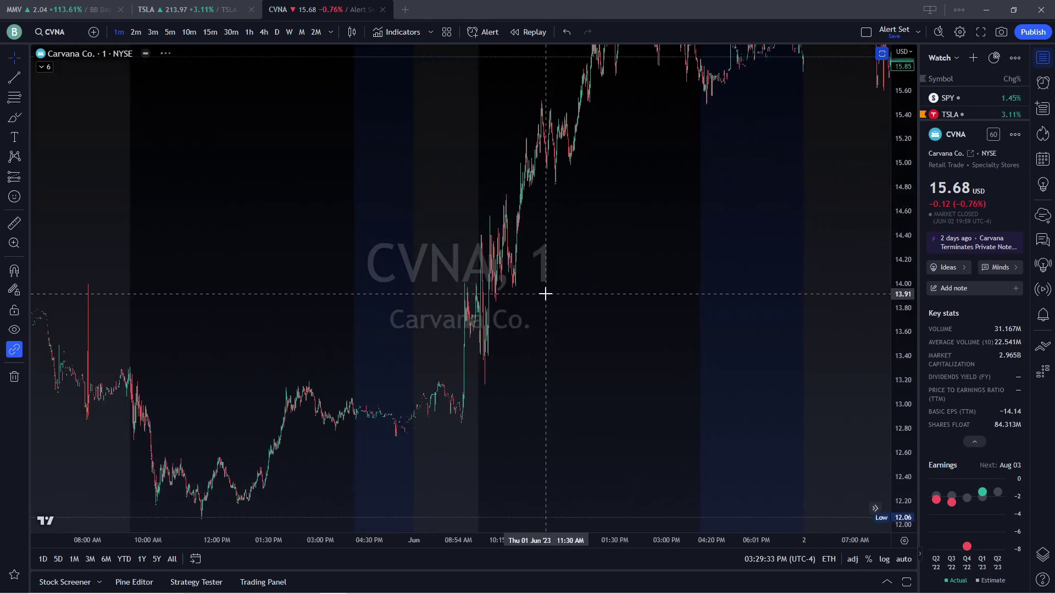
pyautogui.scroll(5, 711, 302)
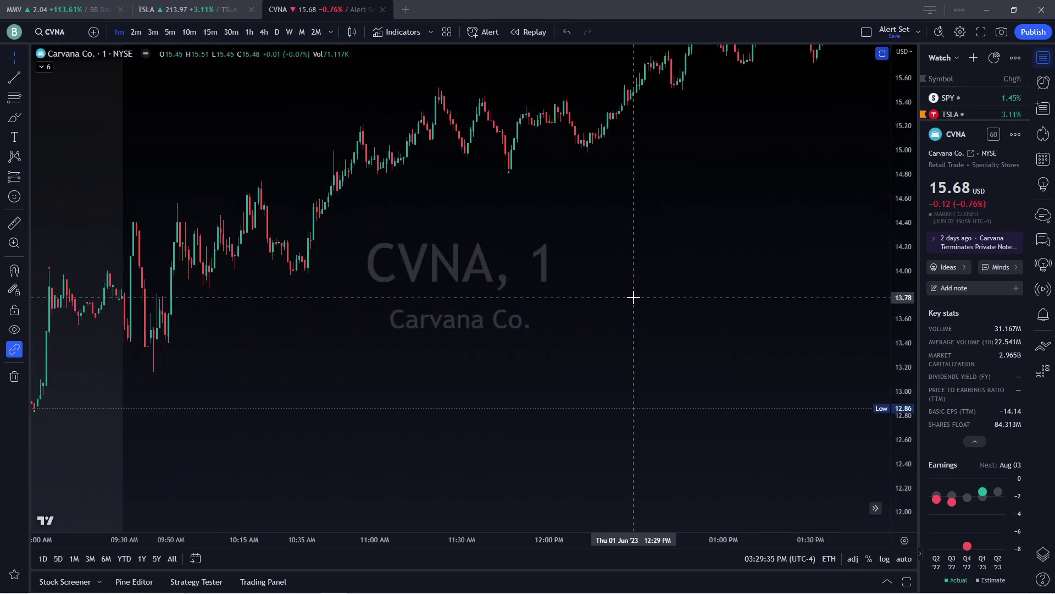
pyautogui.moveTo(497, 299); pyautogui.dragTo(679, 279)
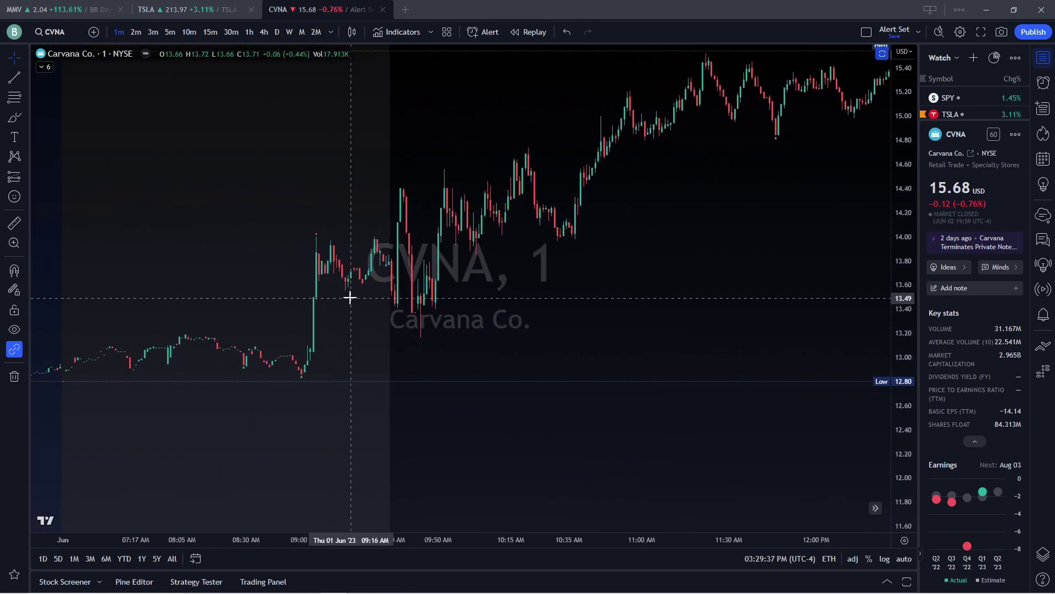
pyautogui.scroll(3, 349, 292)
pyautogui.moveTo(366, 305); pyautogui.dragTo(808, 281)
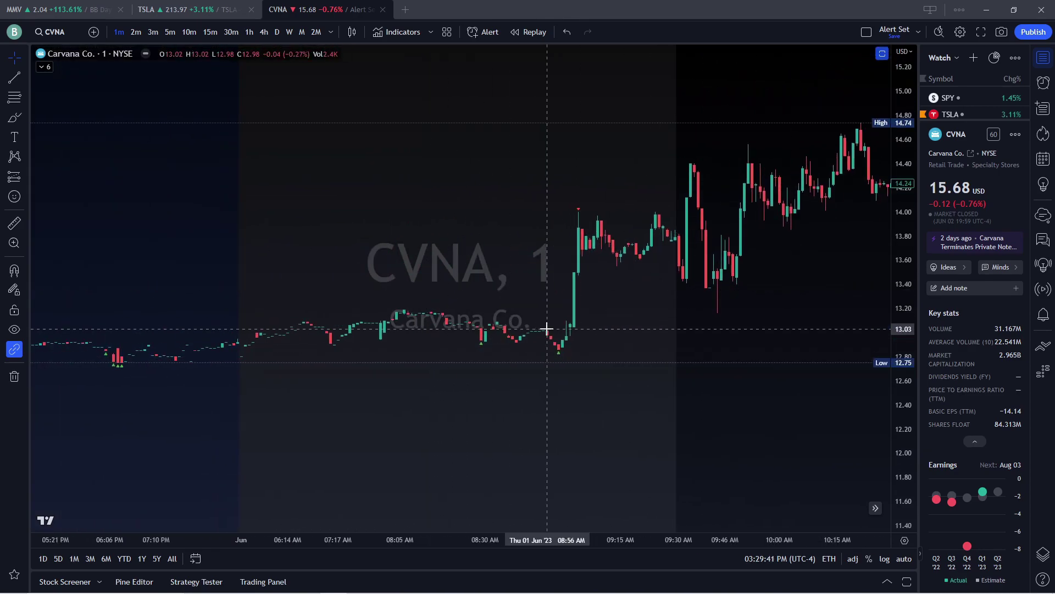
pyautogui.scroll(-3, 650, 311)
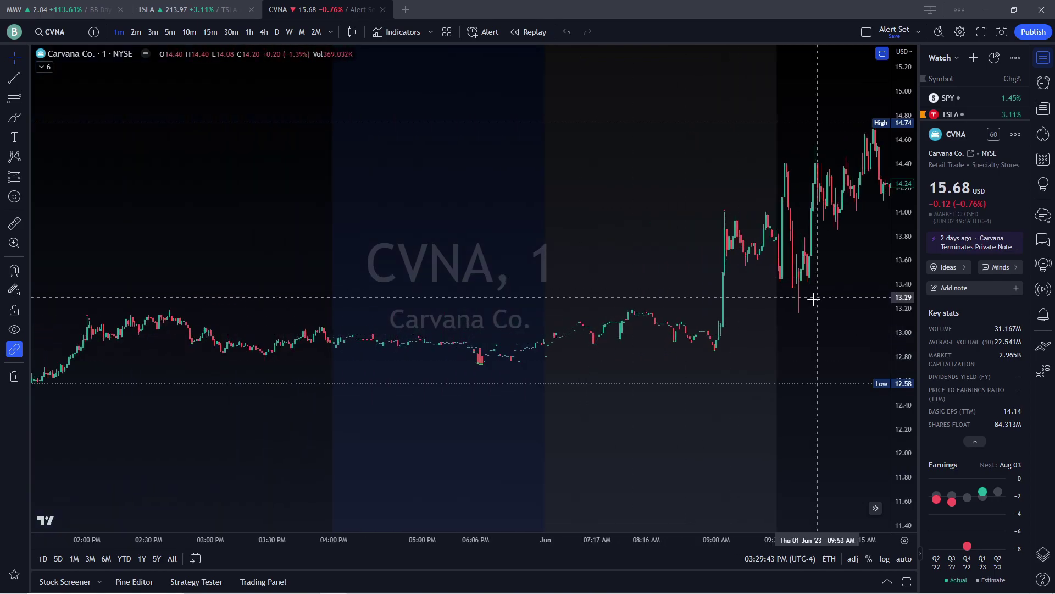
# Review CVNA's climb from the 1 June premarket spike to the 16.93 high and its price action through 2 June.
pyautogui.moveTo(815, 297); pyautogui.dragTo(486, 291)
pyautogui.moveTo(903, 284); pyautogui.dragTo(874, 465)
pyautogui.scroll(-3, 801, 388)
pyautogui.scroll(-3, 803, 368)
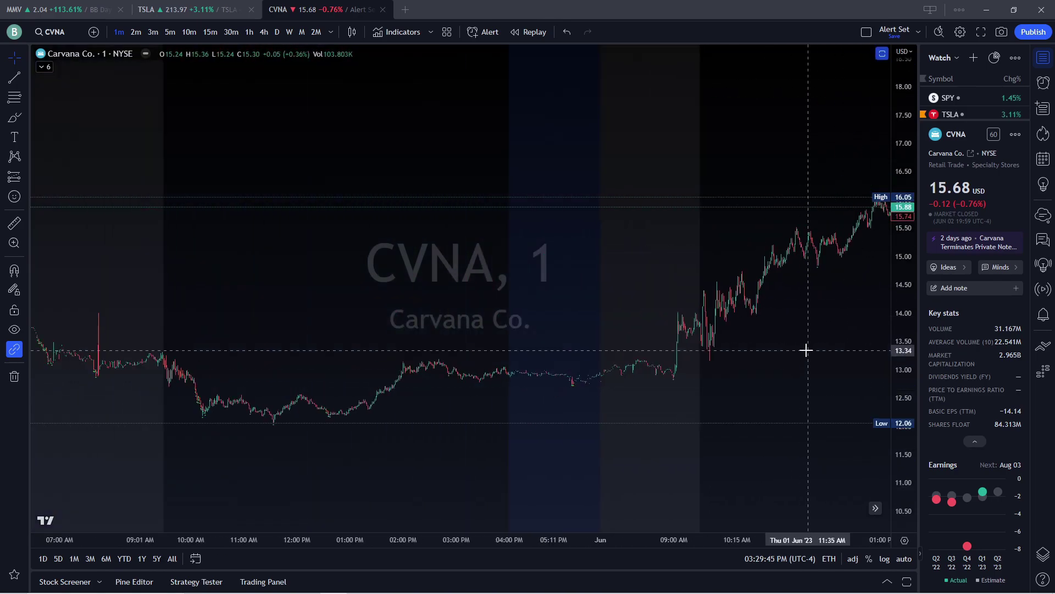
pyautogui.moveTo(804, 349); pyautogui.dragTo(405, 401)
pyautogui.scroll(-4, 742, 384)
pyautogui.moveTo(780, 383); pyautogui.dragTo(355, 409)
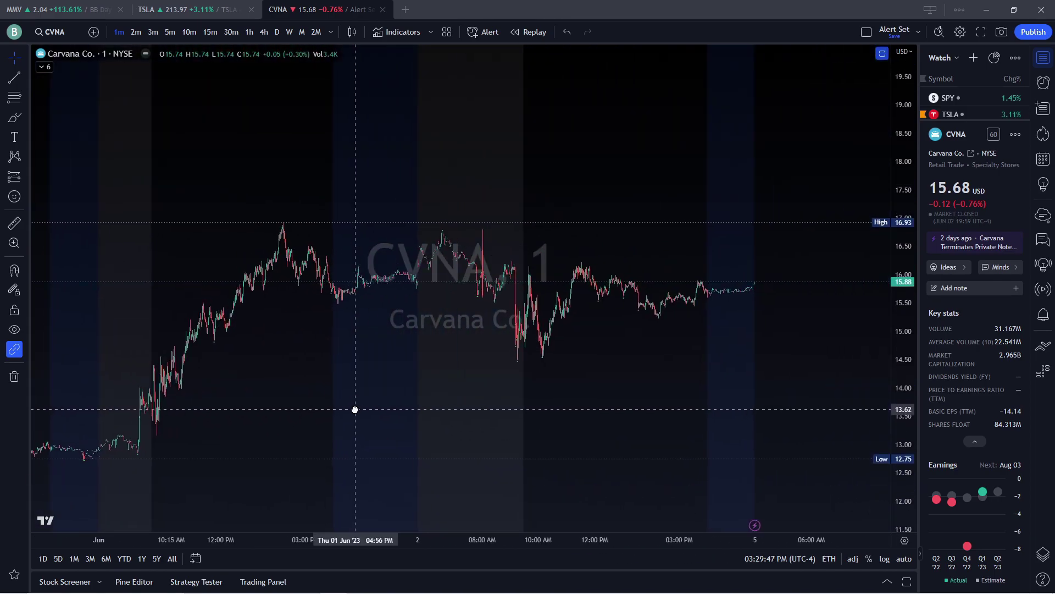
pyautogui.moveTo(318, 327); pyautogui.dragTo(620, 330)
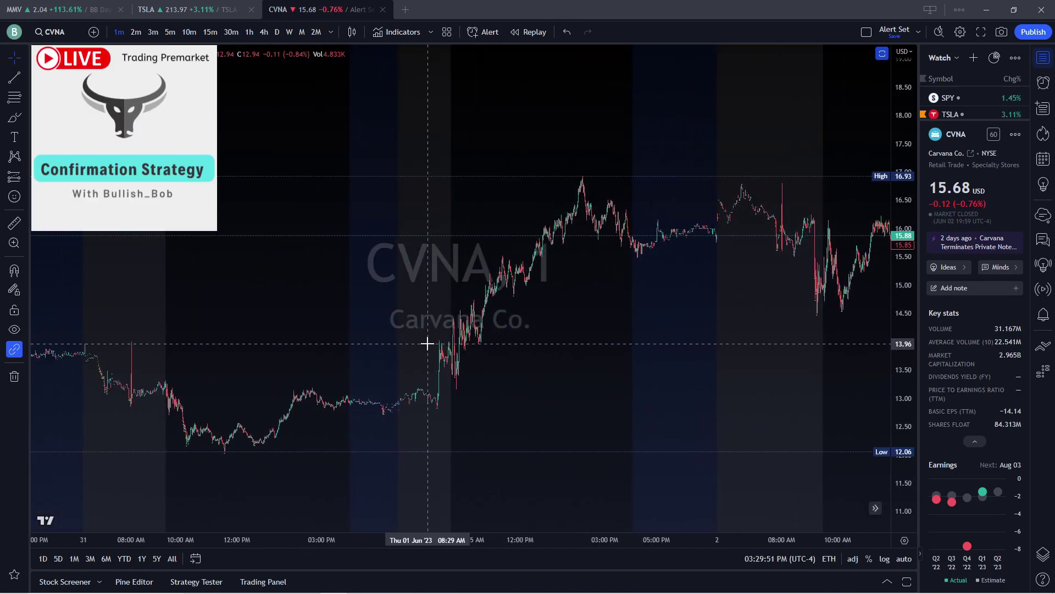
# Show the volume-based candle coloring on CVNA and examine the yellow and white candles of the 1 June spike around 09:05 AM.
pyautogui.scroll(5, 424, 345)
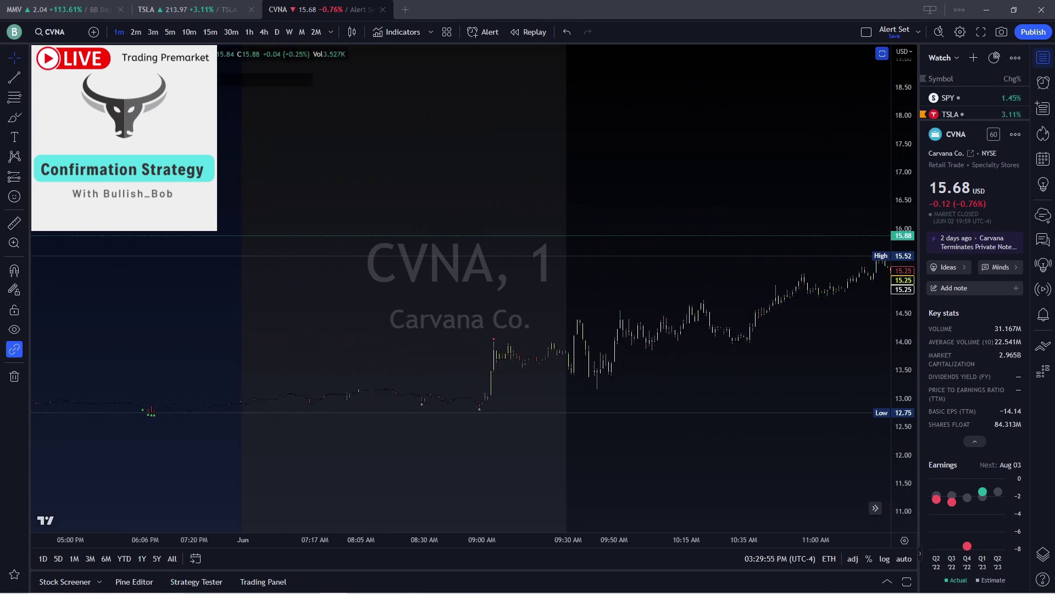
pyautogui.scroll(-3, 412, 302)
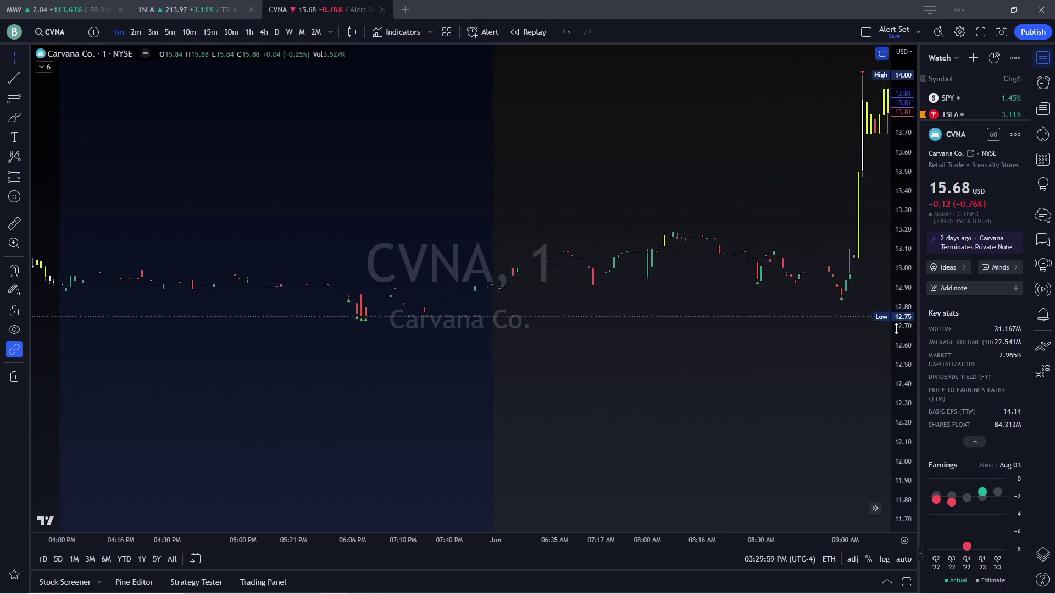
pyautogui.scroll(5, 577, 353)
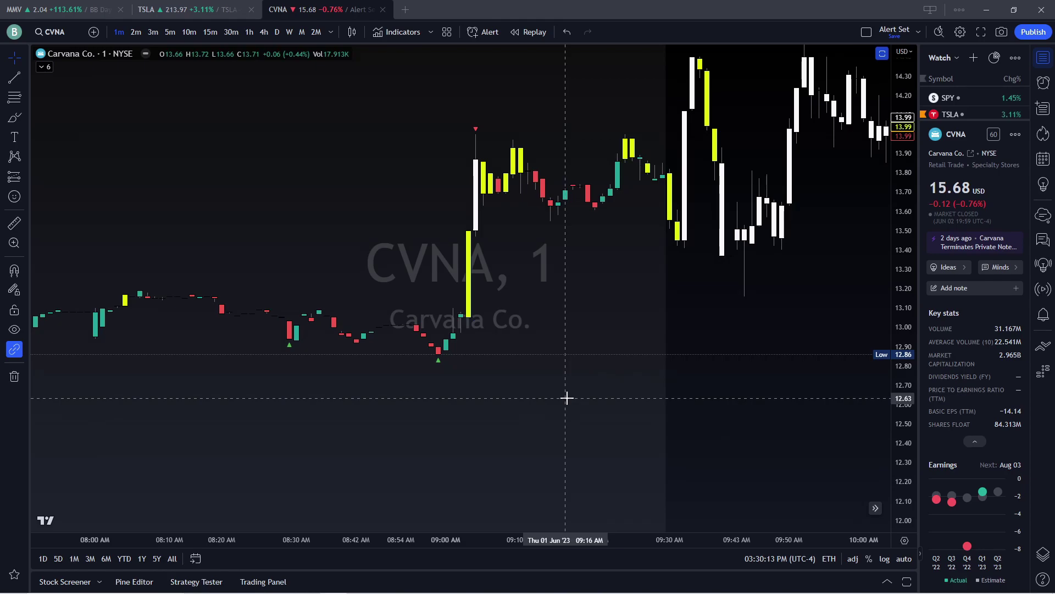
pyautogui.scroll(2, 567, 398)
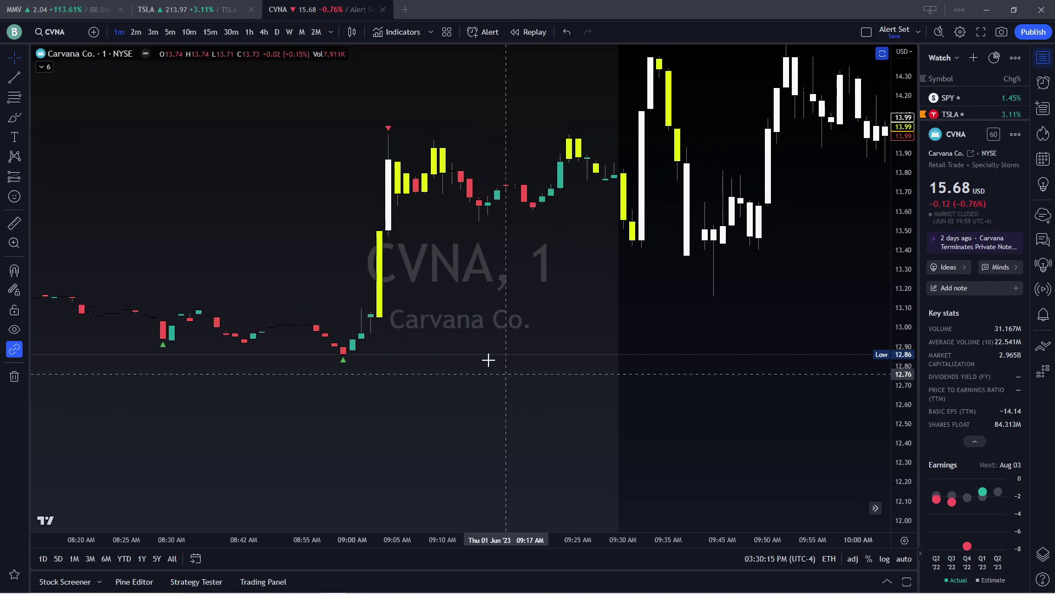
pyautogui.moveTo(464, 349); pyautogui.dragTo(585, 346)
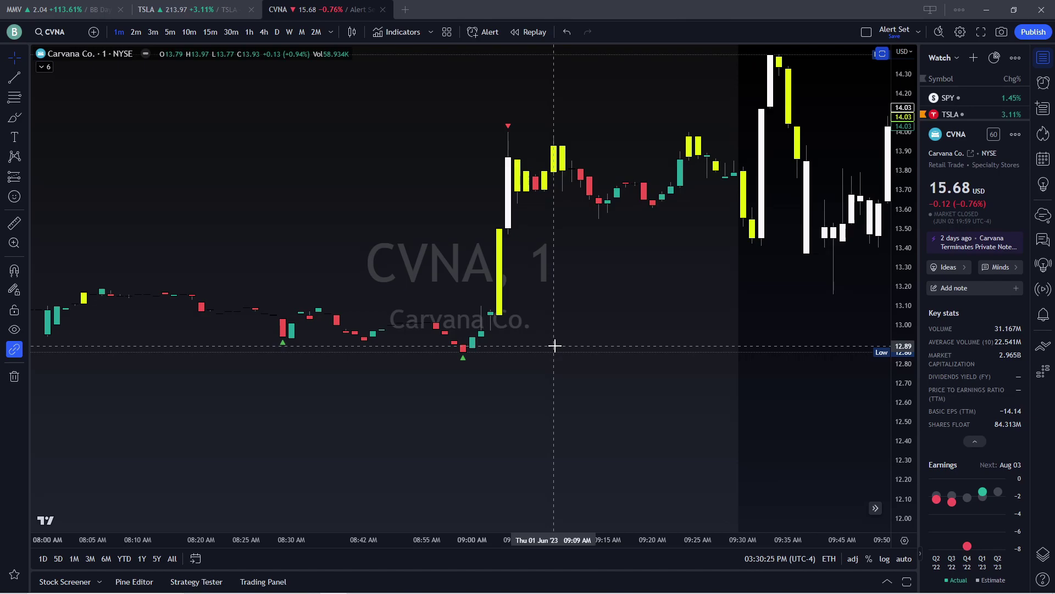
# Examine CVNA's premarket candles leading into the 1 June spike around 09:00 AM and their volume coloring.
pyautogui.scroll(-5, 555, 345)
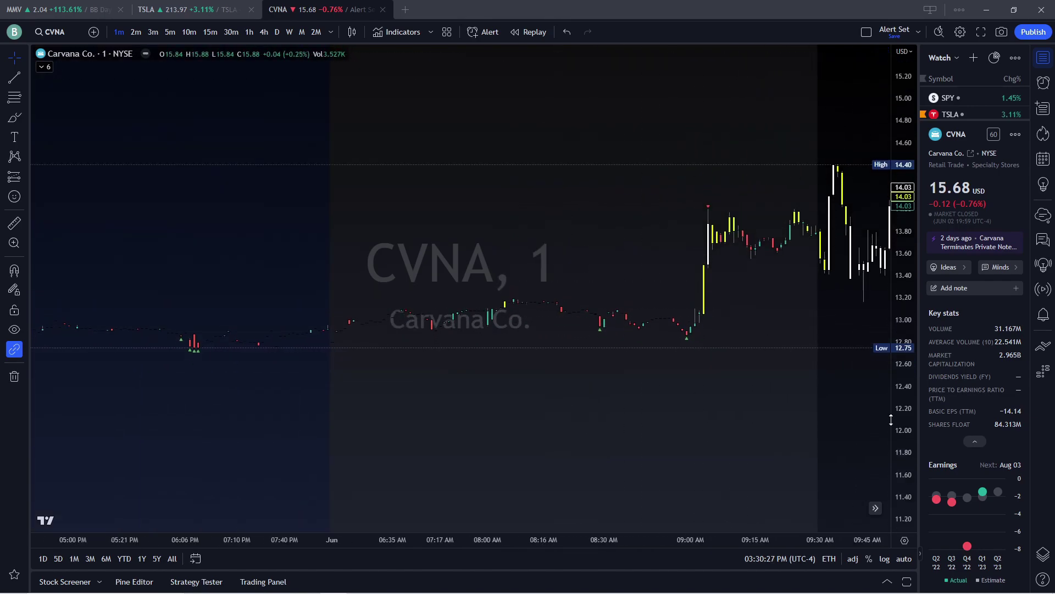
pyautogui.scroll(3, 721, 358)
pyautogui.scroll(2, 577, 358)
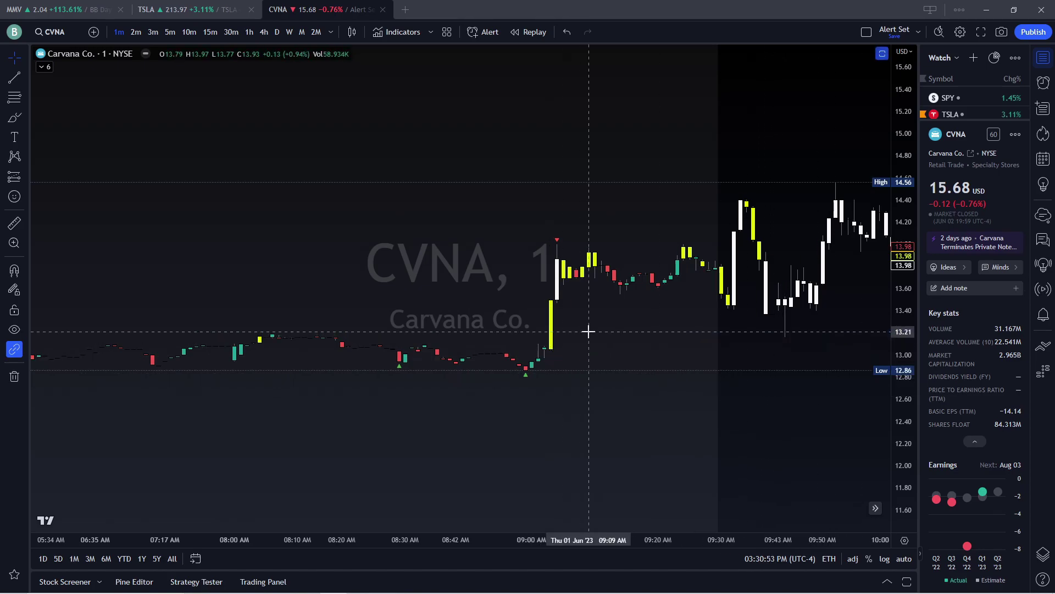
pyautogui.moveTo(586, 330); pyautogui.dragTo(507, 356)
pyautogui.scroll(3, 506, 356)
pyautogui.scroll(3, 364, 367)
pyautogui.moveTo(309, 358); pyautogui.dragTo(422, 401)
# Compare CVNA's colored candles from the 1 June premarket spike with those of the regular session up to about 12:45 PM.
pyautogui.scroll(-5, 681, 410)
pyautogui.moveTo(806, 377); pyautogui.dragTo(411, 384)
pyautogui.scroll(-5, 581, 387)
pyautogui.moveTo(727, 381); pyautogui.dragTo(408, 396)
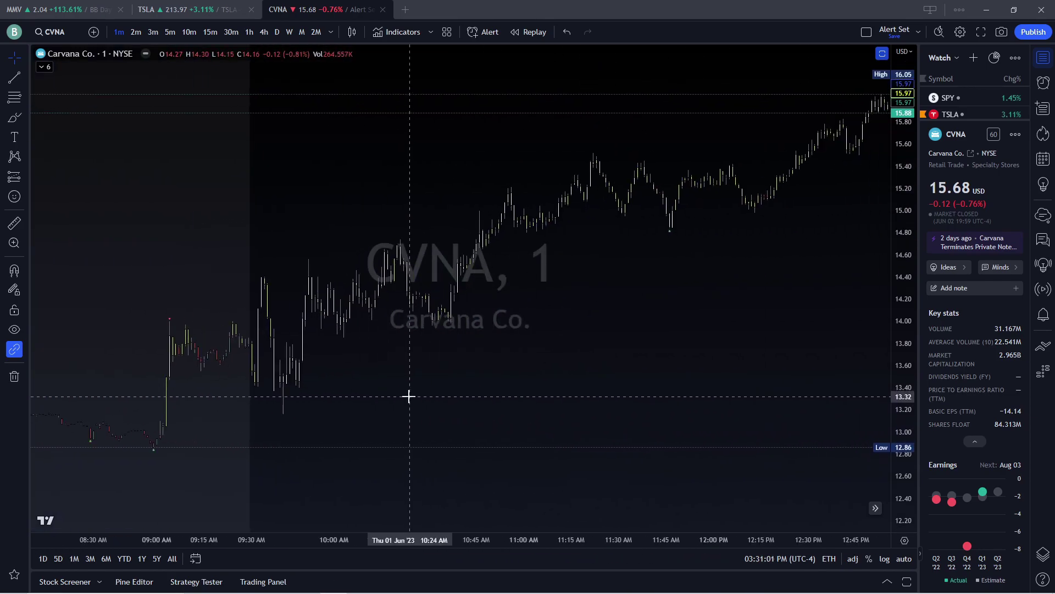
pyautogui.scroll(5, 406, 386)
pyautogui.moveTo(177, 383); pyautogui.dragTo(535, 405)
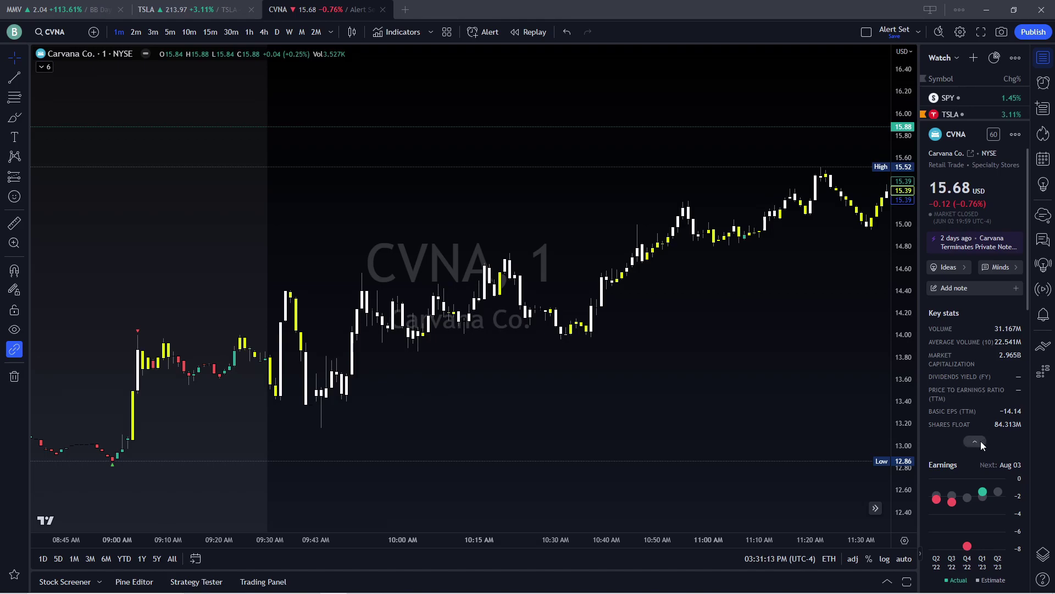
pyautogui.scroll(-2, 662, 398)
pyautogui.scroll(-3, 763, 367)
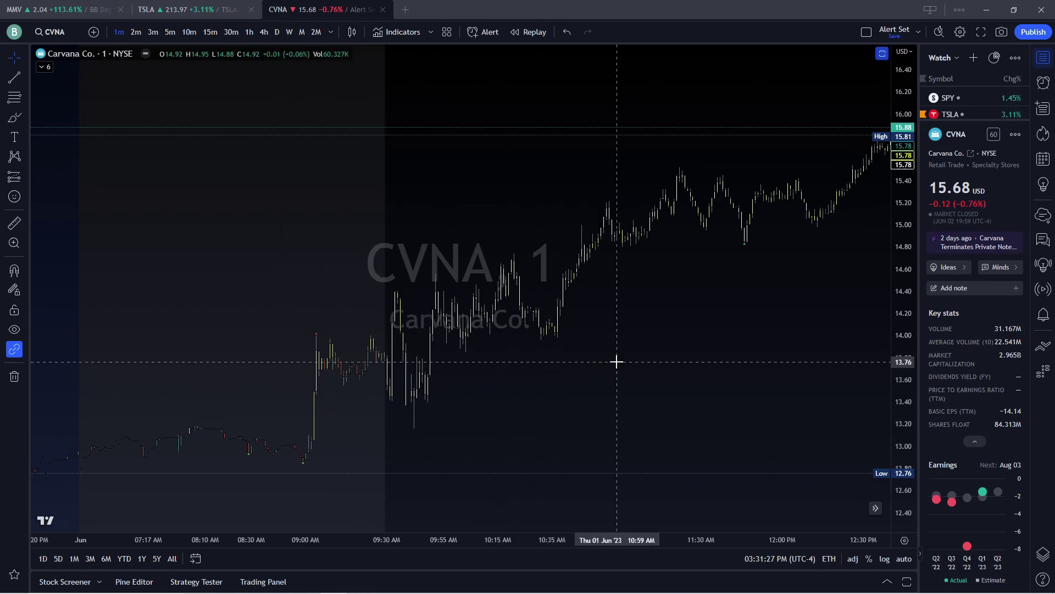
# Change the chart symbol to MMV and reset the chart view.
pyautogui.write('MMV')
pyautogui.press('Return')
pyautogui.rightClick(500, 181)
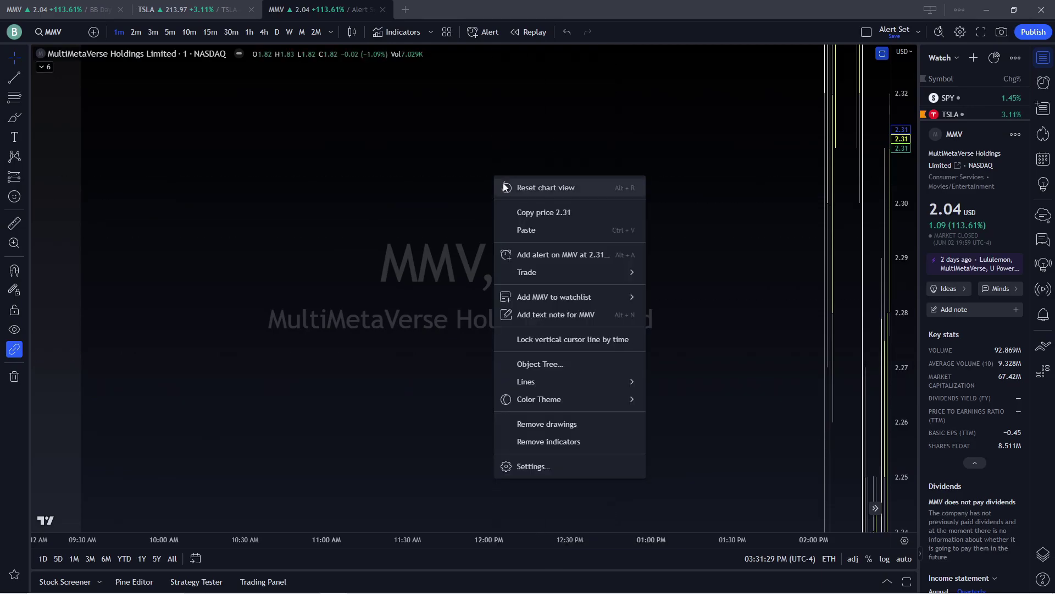
pyautogui.click(501, 187)
# Examine the candle colors and red markers of MMV's 2 June surge, from the premarket start to the 4.00 high.
pyautogui.scroll(-6, 548, 283)
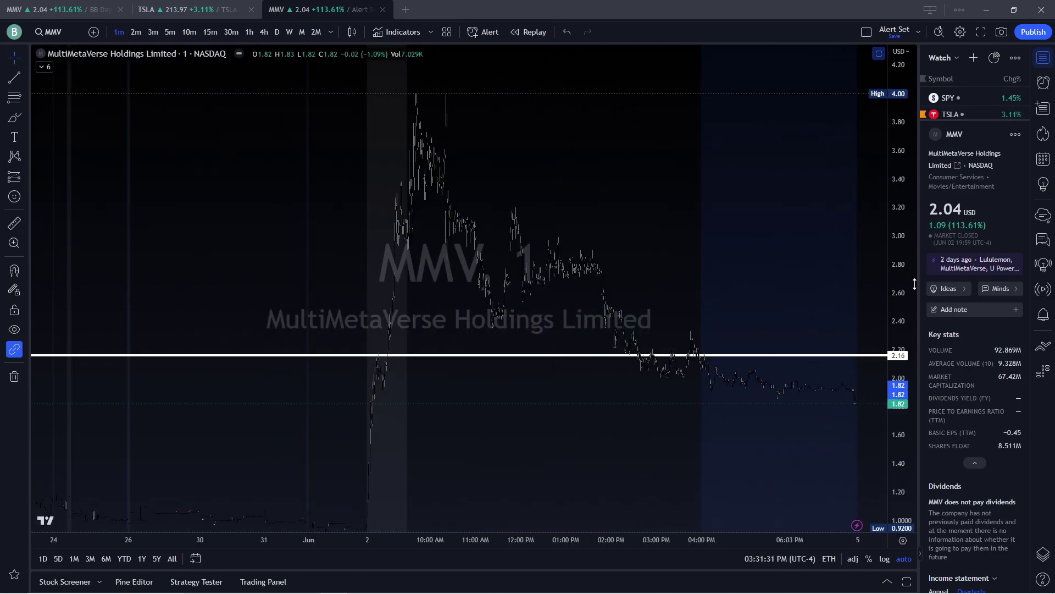
pyautogui.moveTo(913, 290); pyautogui.dragTo(910, 352)
pyautogui.moveTo(459, 315); pyautogui.dragTo(877, 300)
pyautogui.scroll(11, 693, 300)
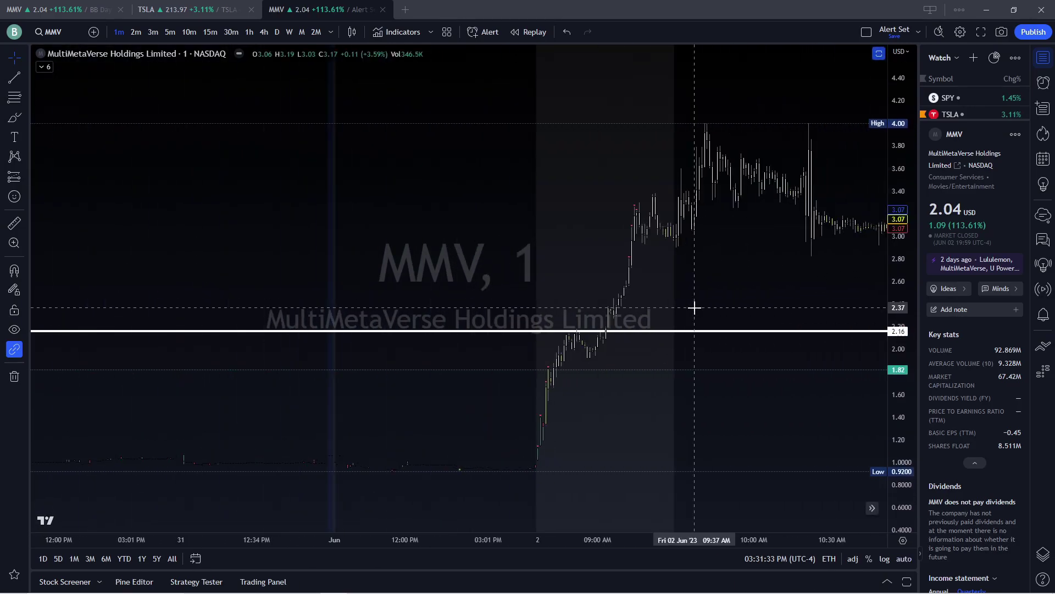
pyautogui.scroll(3, 694, 308)
pyautogui.moveTo(485, 280); pyautogui.dragTo(631, 286)
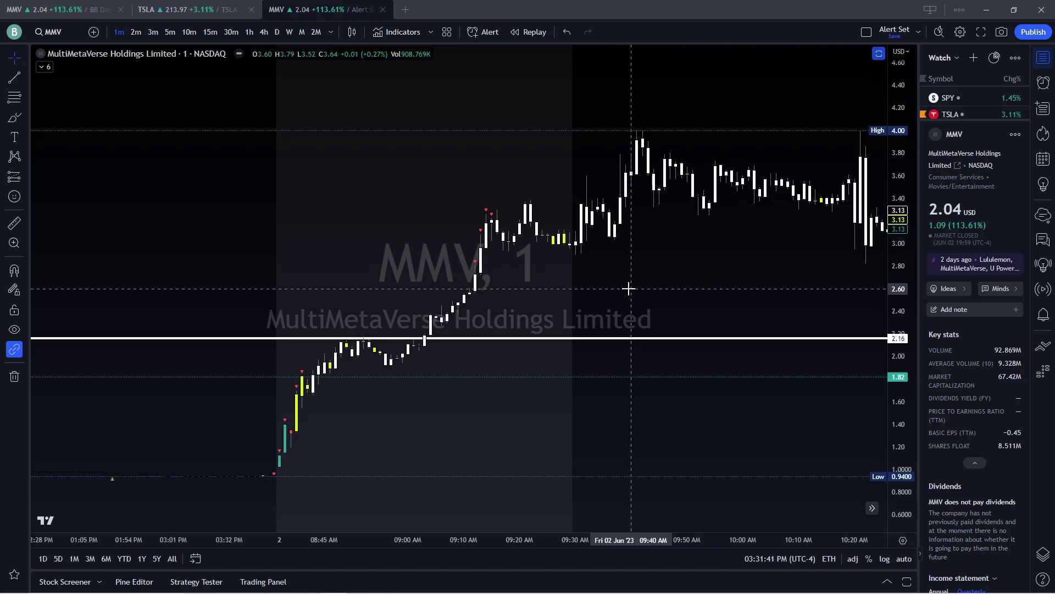
# Change the chart symbol back to CVNA and reset the chart view.
pyautogui.write('CVNA')
pyautogui.press('Return')
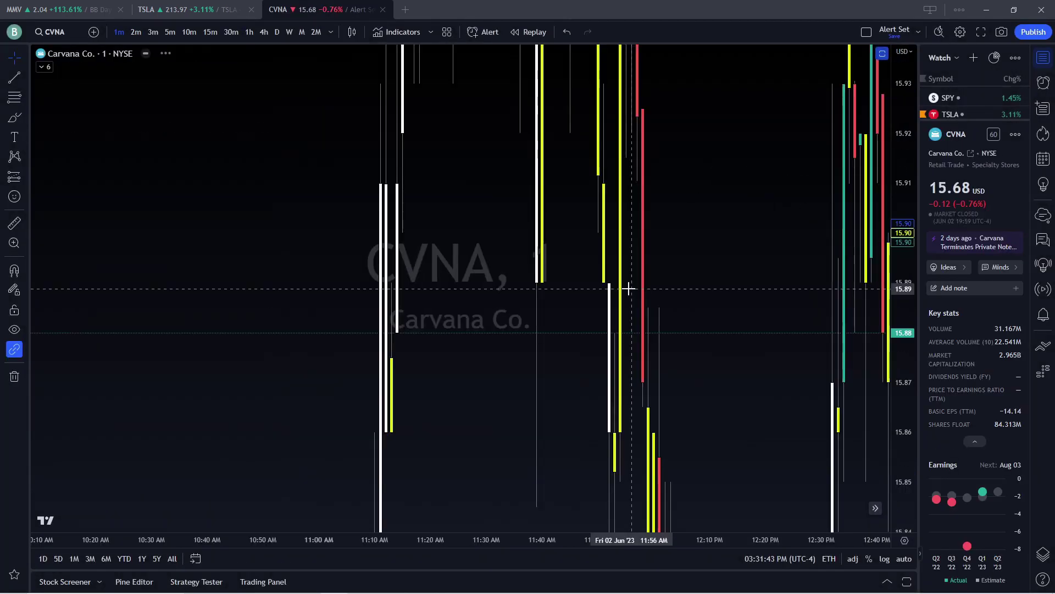
pyautogui.rightClick(713, 153)
pyautogui.click(723, 157)
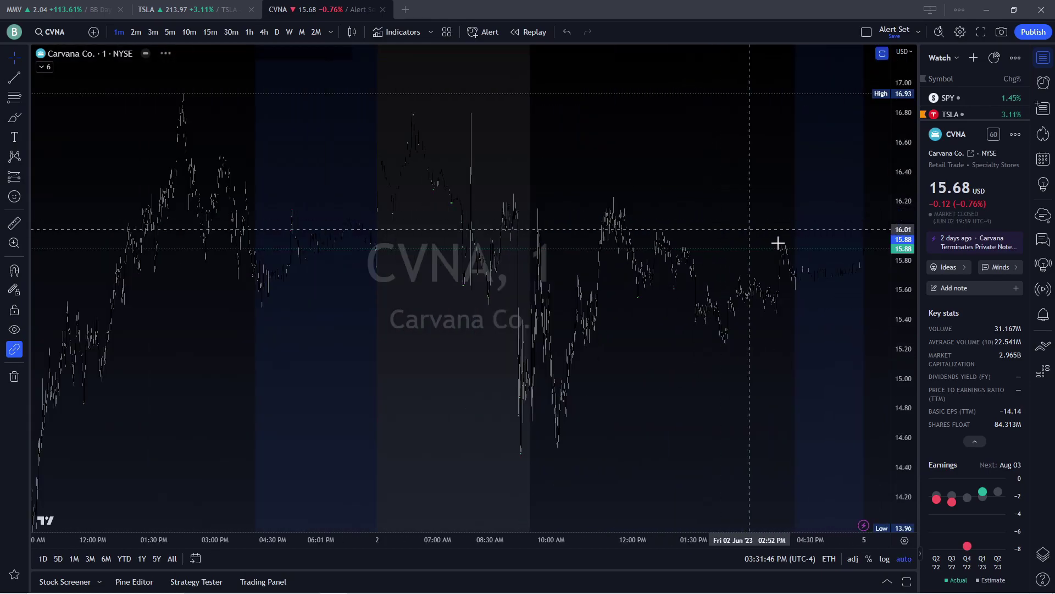
# Find CVNA's 1 June premarket spike again and examine the candles from 09:00 AM into the regular session.
pyautogui.moveTo(905, 205); pyautogui.dragTo(905, 352)
pyautogui.moveTo(286, 415); pyautogui.dragTo(718, 384)
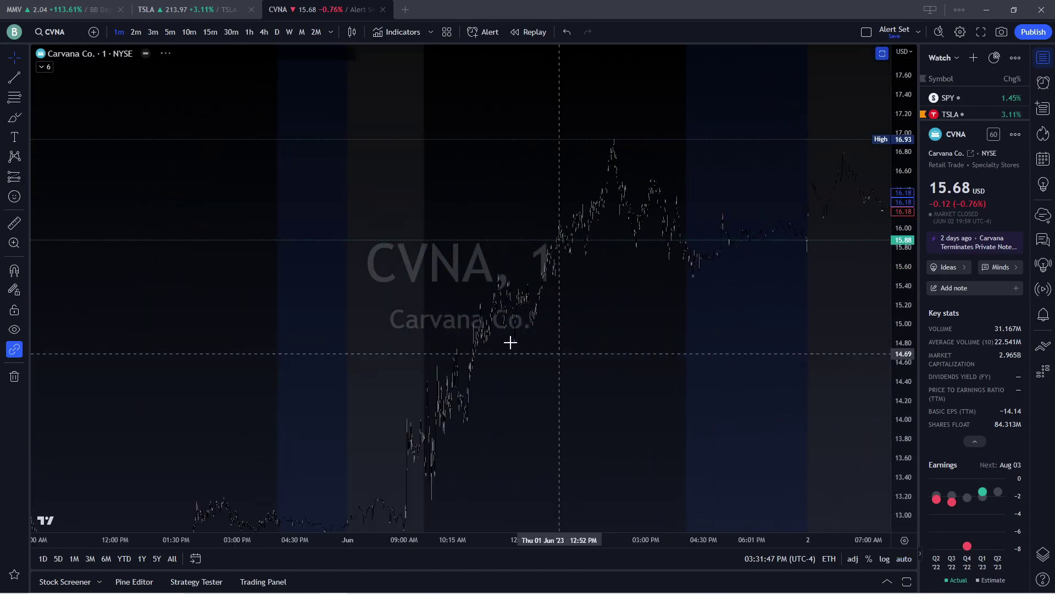
pyautogui.scroll(5, 474, 344)
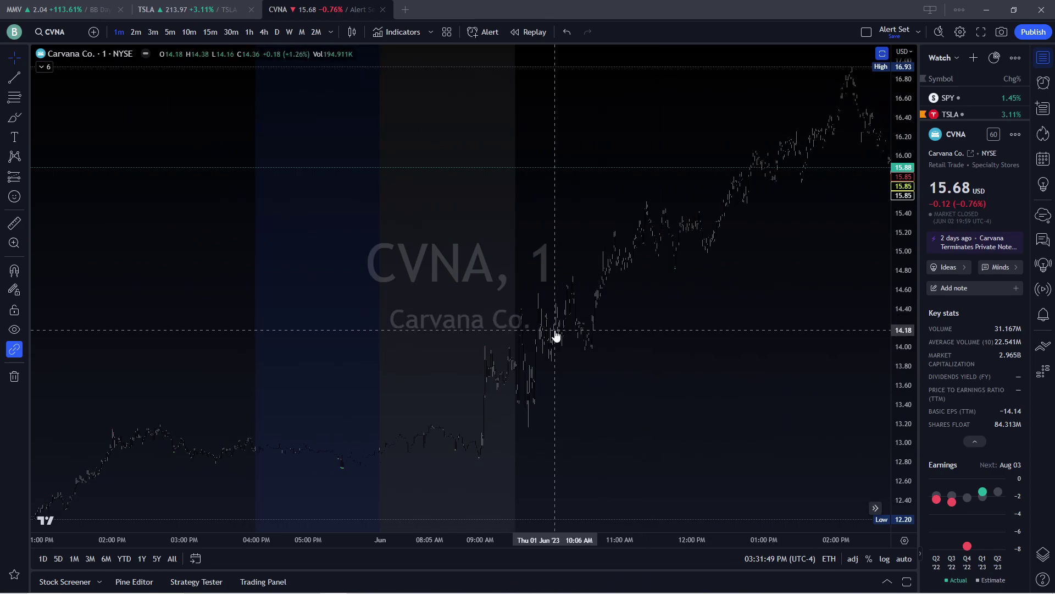
pyautogui.moveTo(697, 349); pyautogui.dragTo(588, 361)
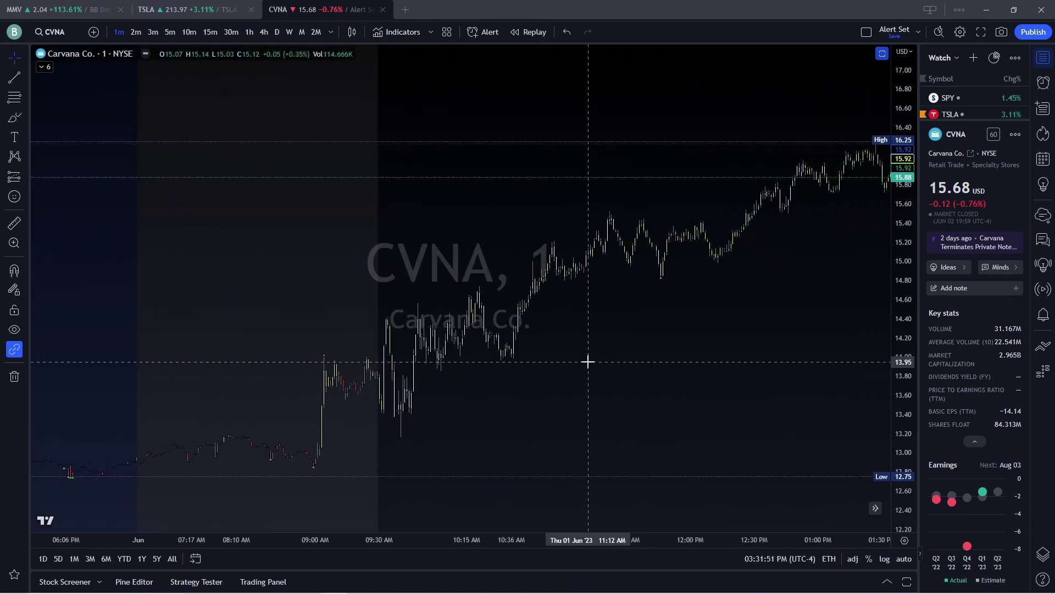
pyautogui.scroll(4, 522, 378)
pyautogui.moveTo(418, 382); pyautogui.dragTo(812, 311)
pyautogui.moveTo(691, 342); pyautogui.dragTo(613, 354)
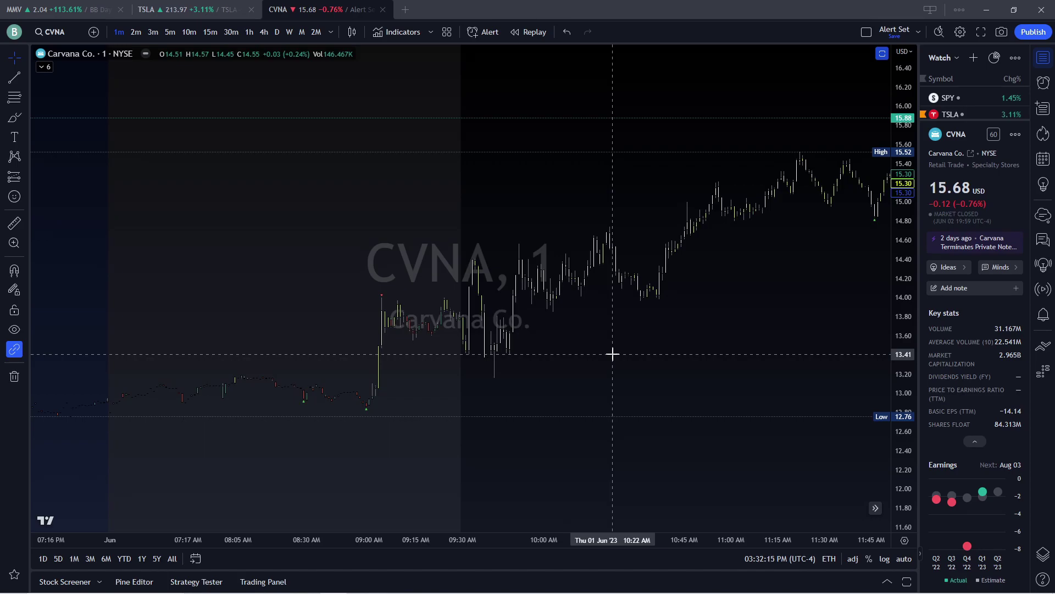
# Review CVNA's climb after the 1 June premarket spike through about 01:30 PM, along with the quiet candles before it.
pyautogui.moveTo(613, 350); pyautogui.dragTo(490, 358)
pyautogui.scroll(-5, 541, 354)
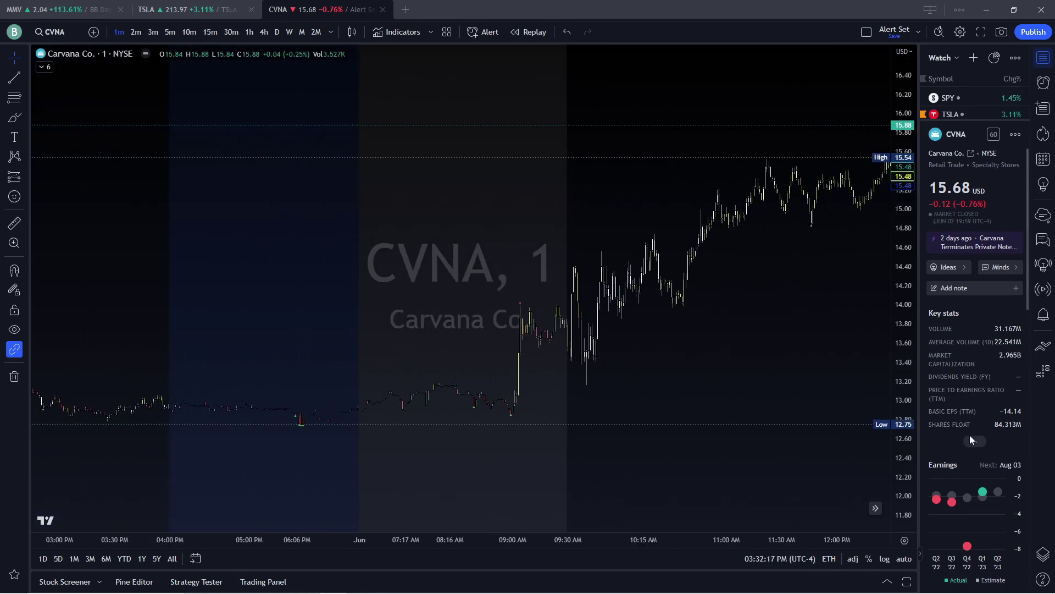
pyautogui.moveTo(794, 382); pyautogui.dragTo(679, 382)
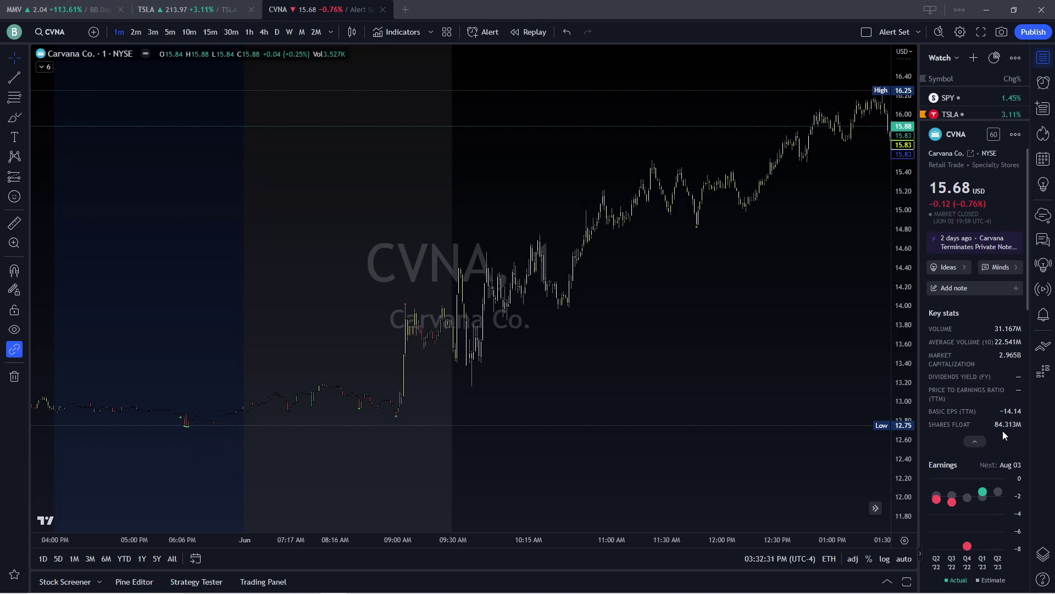
pyautogui.scroll(5, 727, 349)
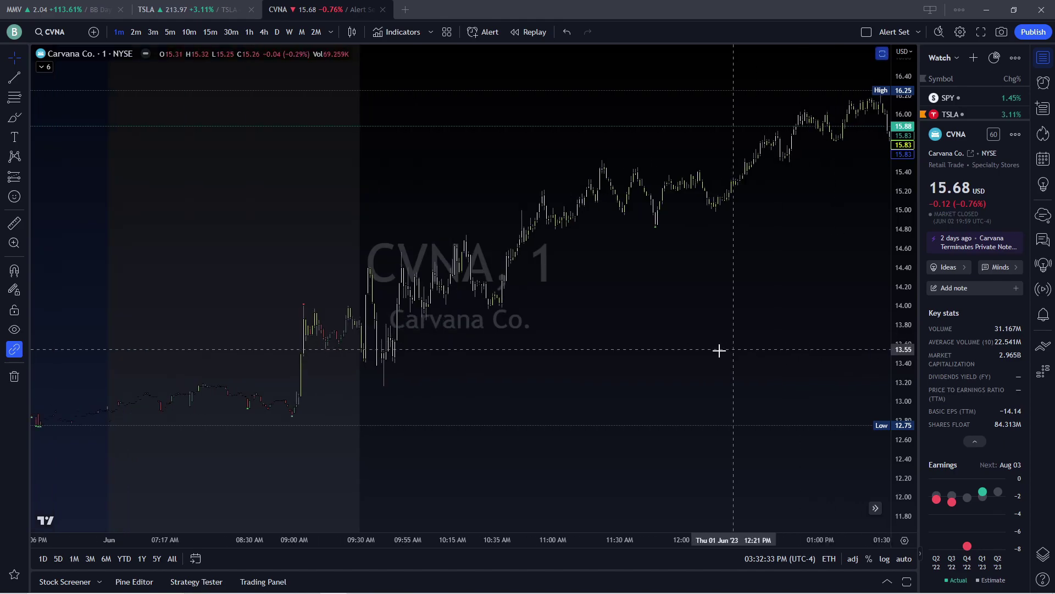
pyautogui.moveTo(334, 352); pyautogui.dragTo(687, 365)
pyautogui.scroll(2, 687, 365)
pyautogui.moveTo(513, 372); pyautogui.dragTo(650, 393)
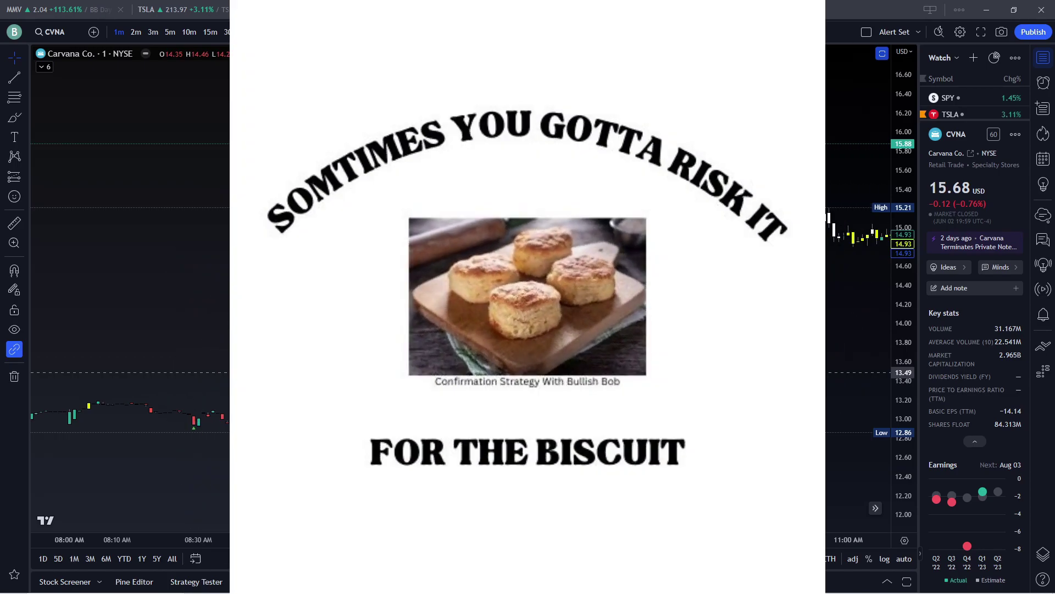
pyautogui.scroll(-3, 528, 372)
pyautogui.moveTo(528, 370); pyautogui.dragTo(457, 384)
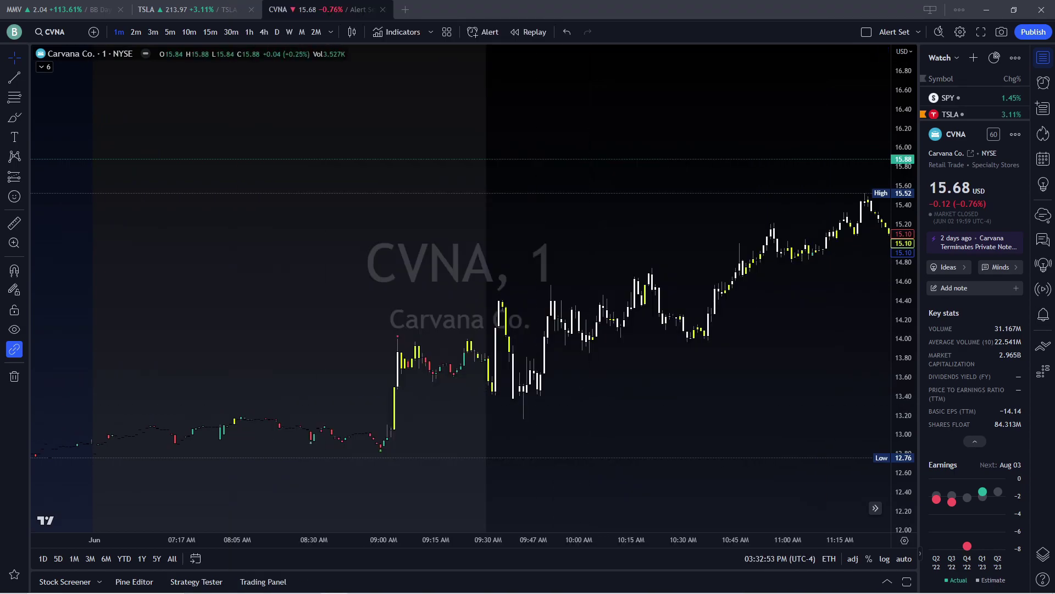
pyautogui.scroll(-3, 514, 278)
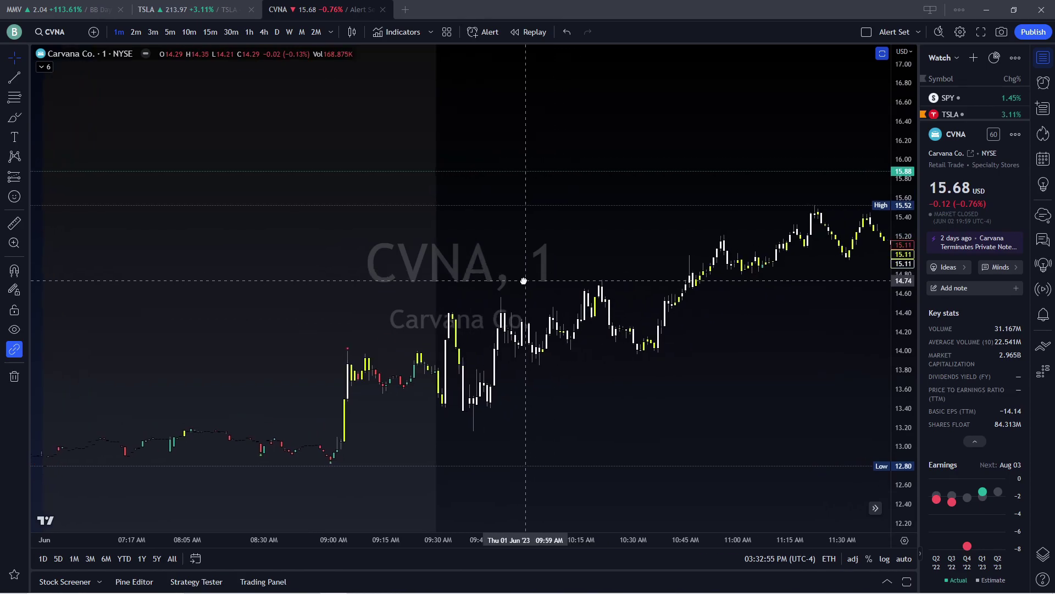
pyautogui.moveTo(623, 284); pyautogui.dragTo(471, 275)
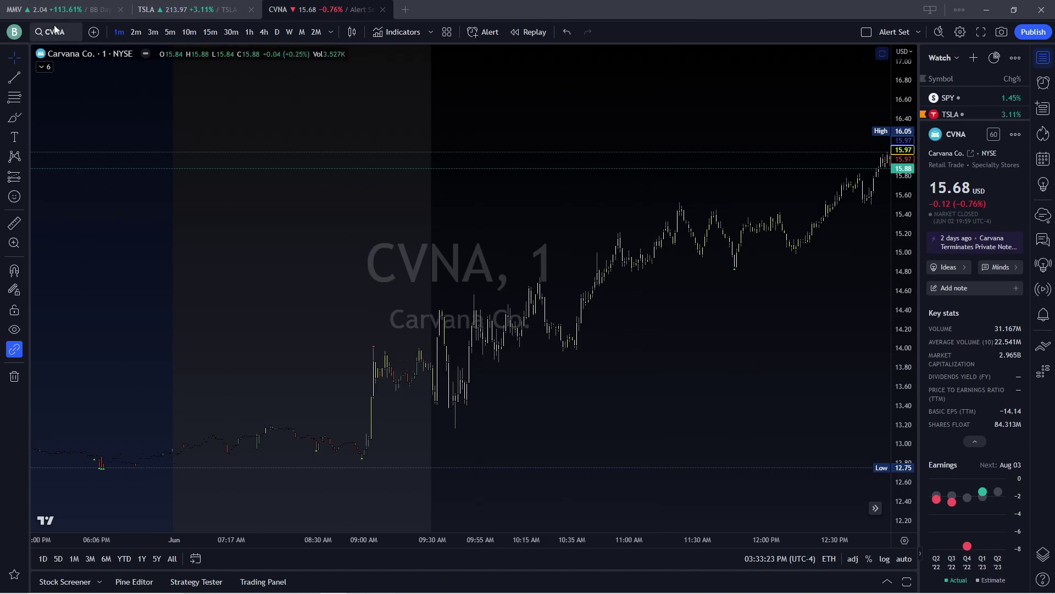
# Switch to the MMV chart with the marked price levels and show its 2 June rise from the circled entry to the 4.00 high.
pyautogui.click(22, 9)
pyautogui.moveTo(734, 230); pyautogui.dragTo(488, 353)
pyautogui.scroll(-3, 735, 344)
pyautogui.moveTo(735, 344); pyautogui.dragTo(534, 381)
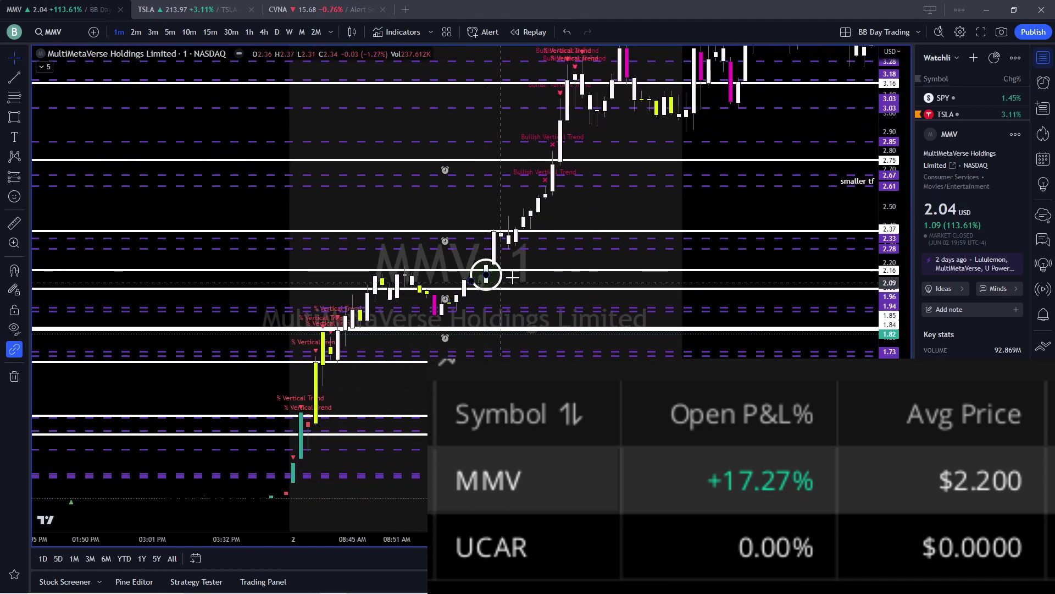
pyautogui.moveTo(597, 214); pyautogui.dragTo(494, 323)
pyautogui.scroll(-5, 548, 312)
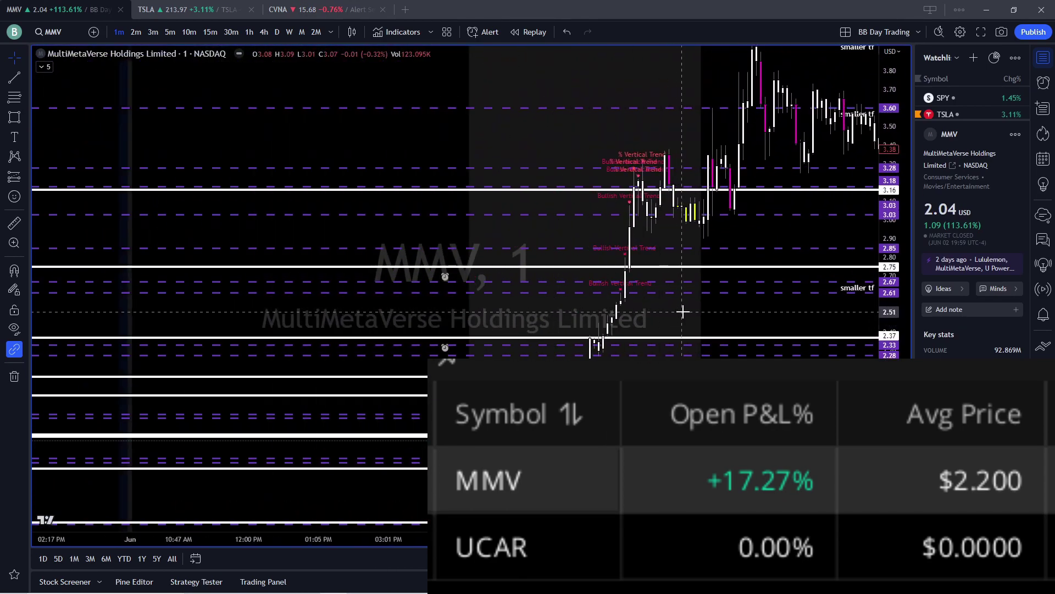
pyautogui.moveTo(684, 311); pyautogui.dragTo(477, 375)
# Measure MMV's price rise from about 2.19 near the circled entry up to about 3.98 near the high, and clear the measurement.
pyautogui.click(15, 223)
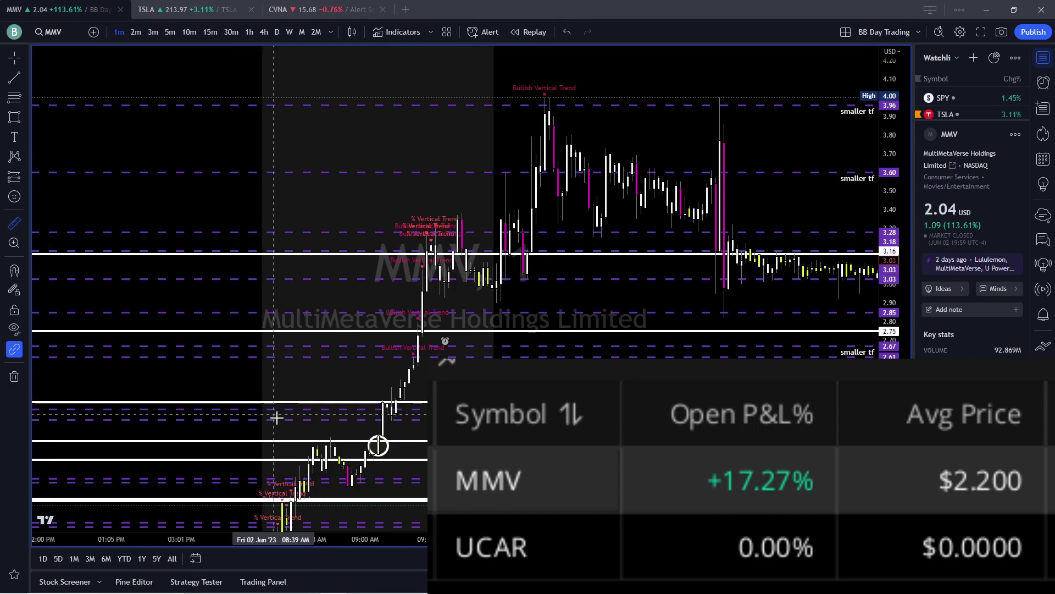
pyautogui.click(290, 435)
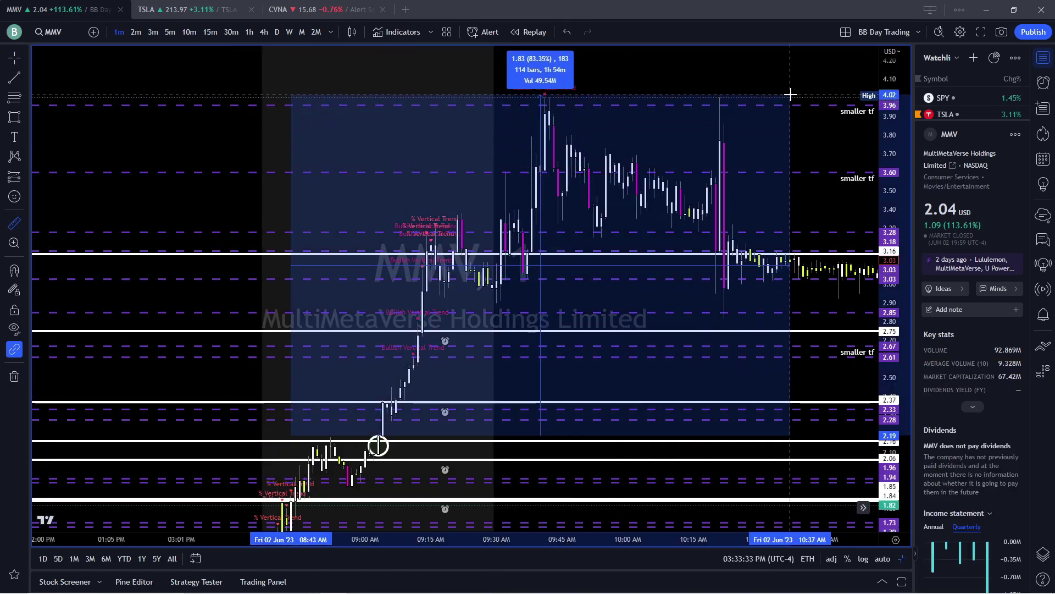
pyautogui.click(790, 102)
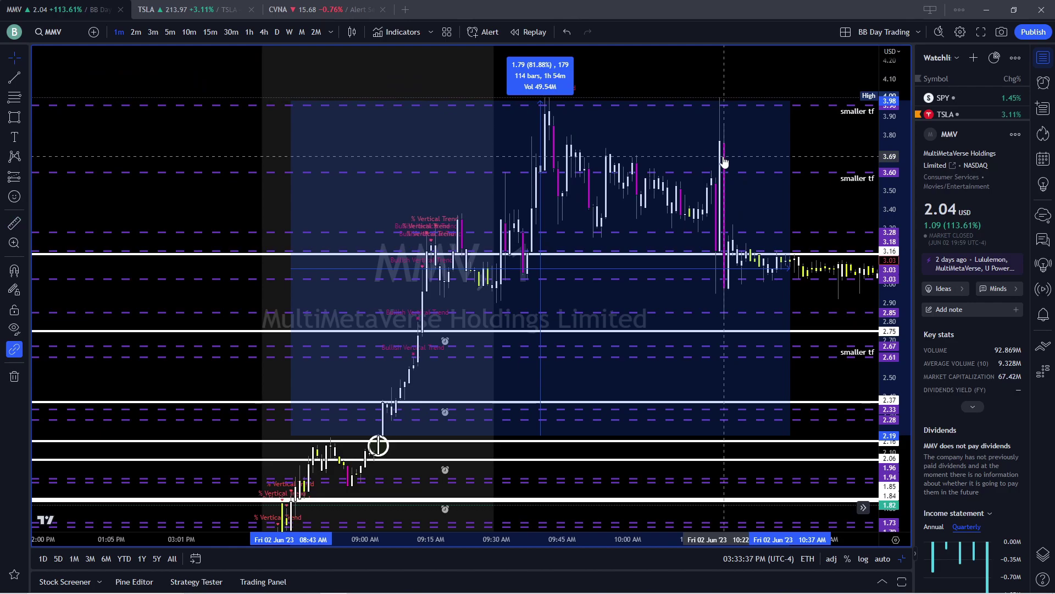
pyautogui.click(672, 75)
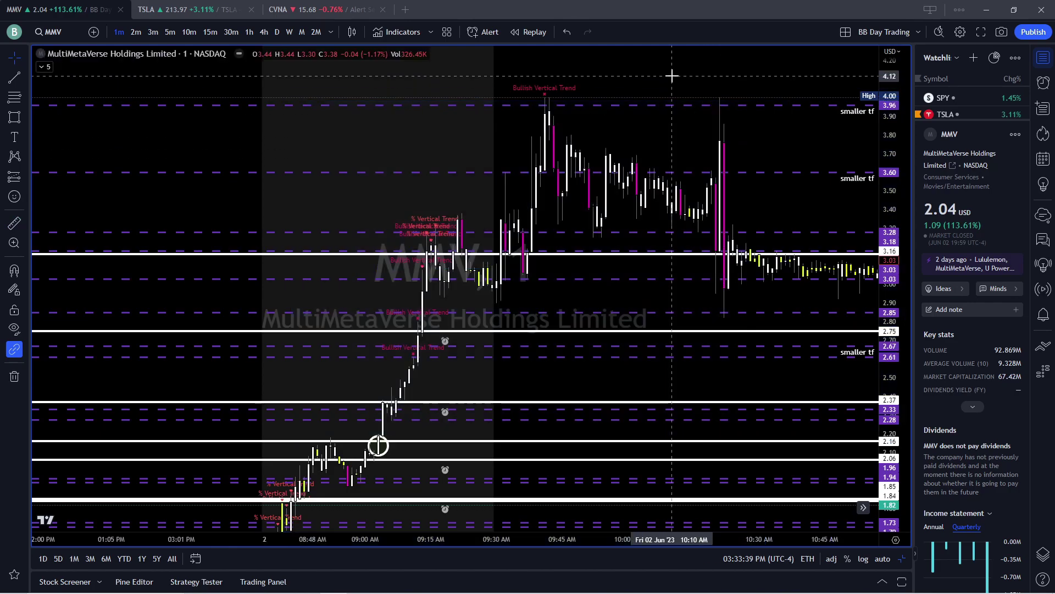